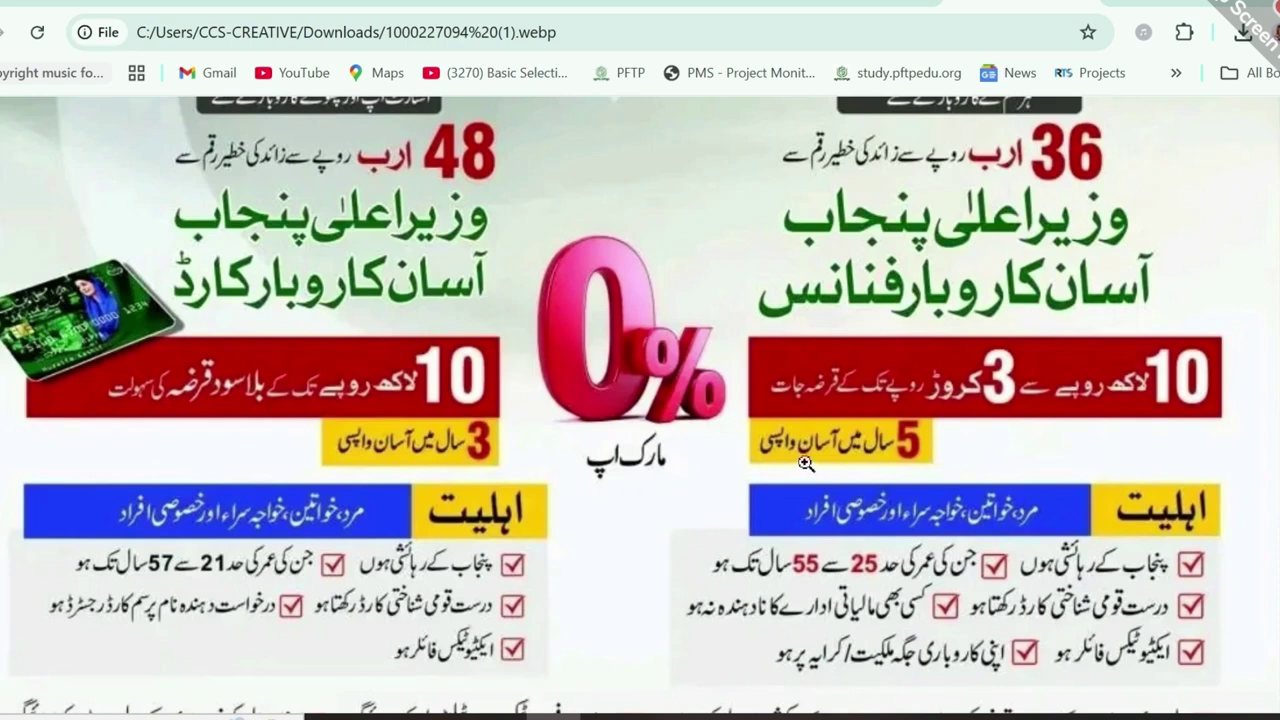
# Read the loan poster's eligibility criteria, repayment terms and web portal addresses for the Asaan Karobar Card and Finance schemes.
pyautogui.scroll(-2, 893, 515)
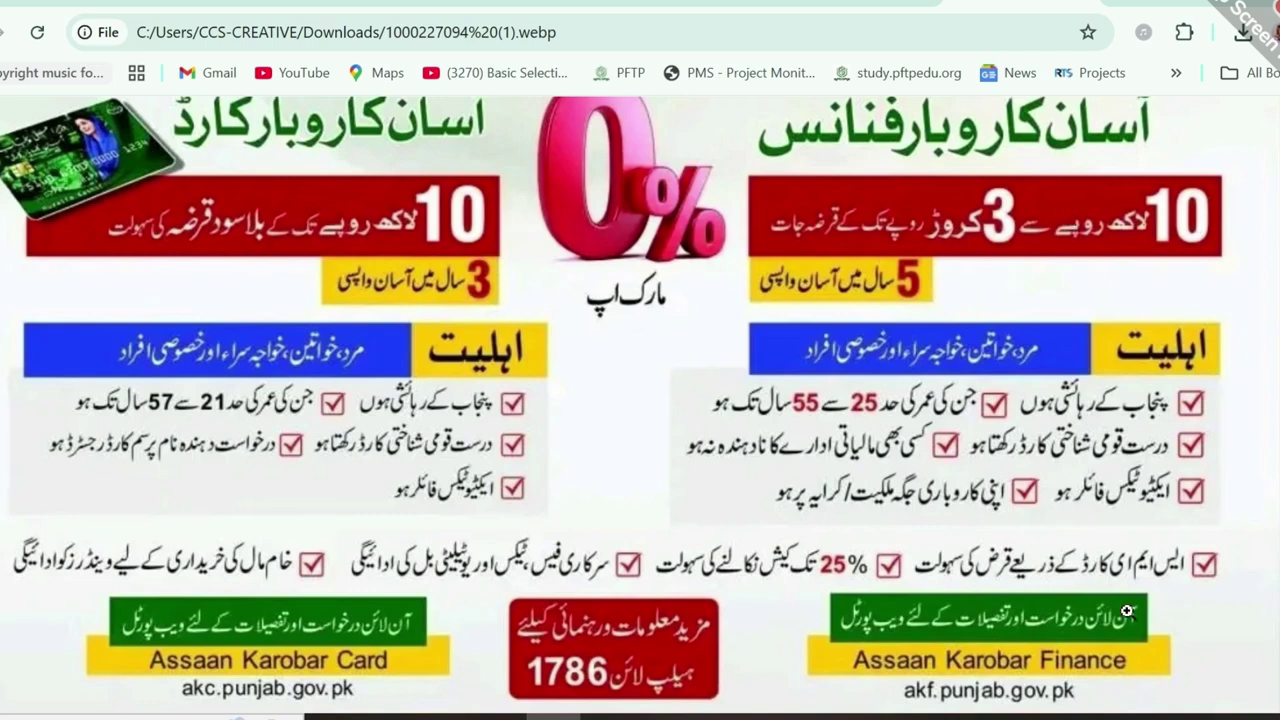
pyautogui.scroll(-1, 1126, 611)
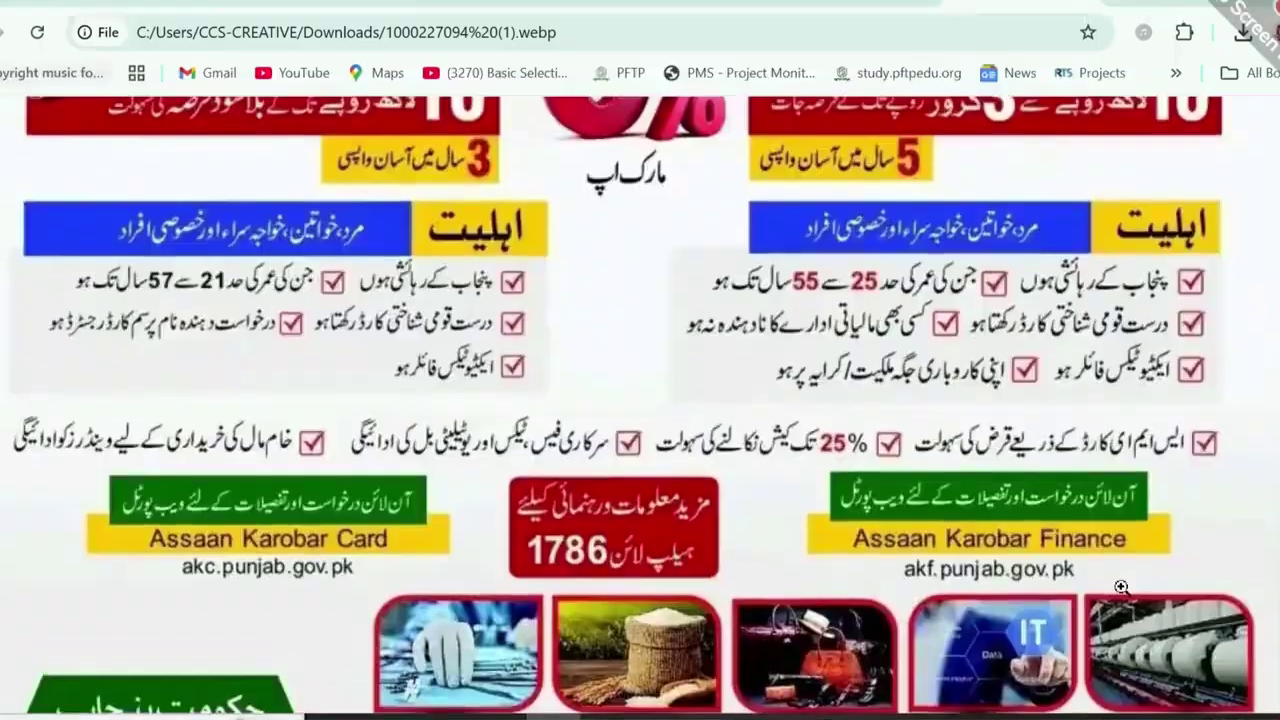
pyautogui.scroll(2, 1121, 587)
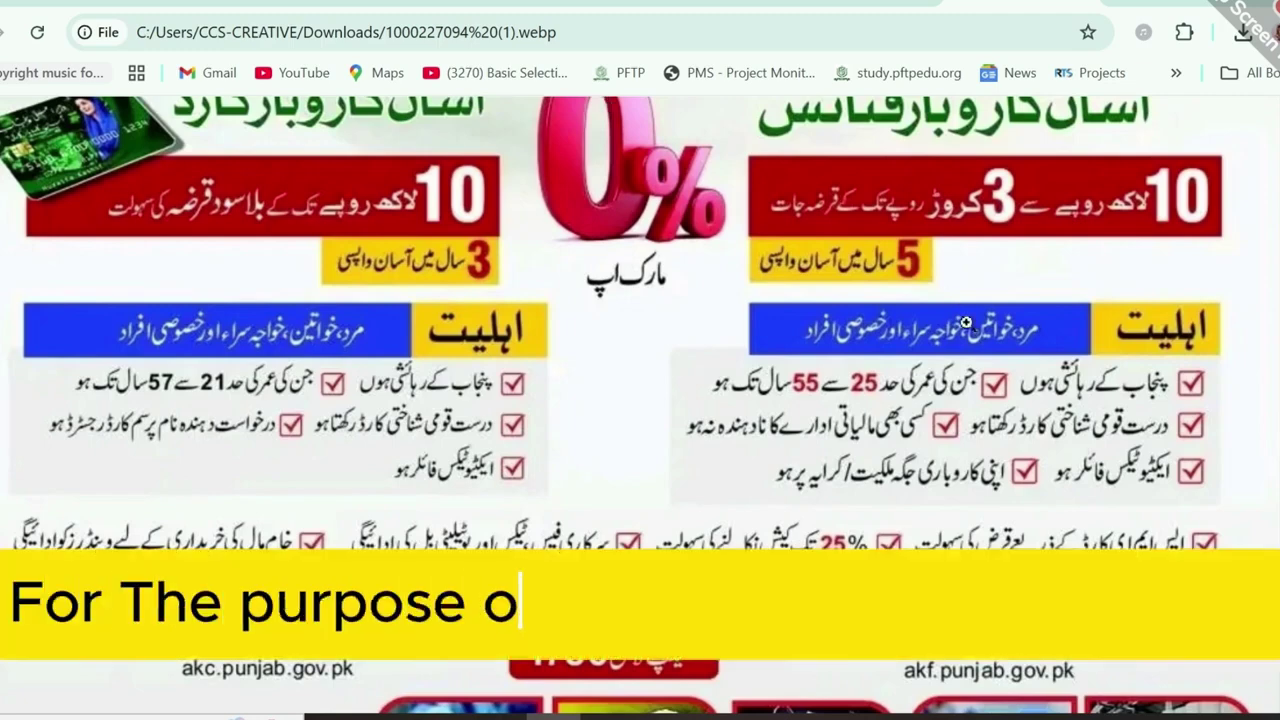
# Switch to the CM Punjab Asaan Karobar Finance program page and inspect its full web address.
pyautogui.click(565, 3)
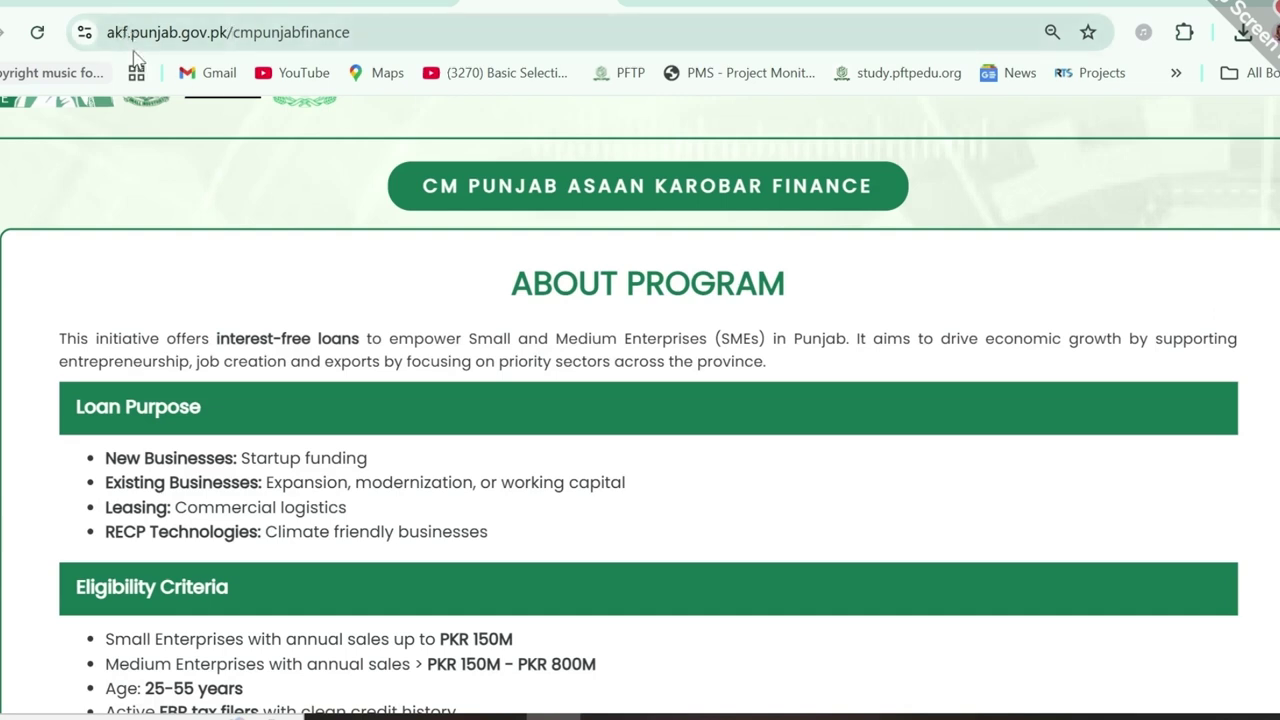
pyautogui.click(412, 38)
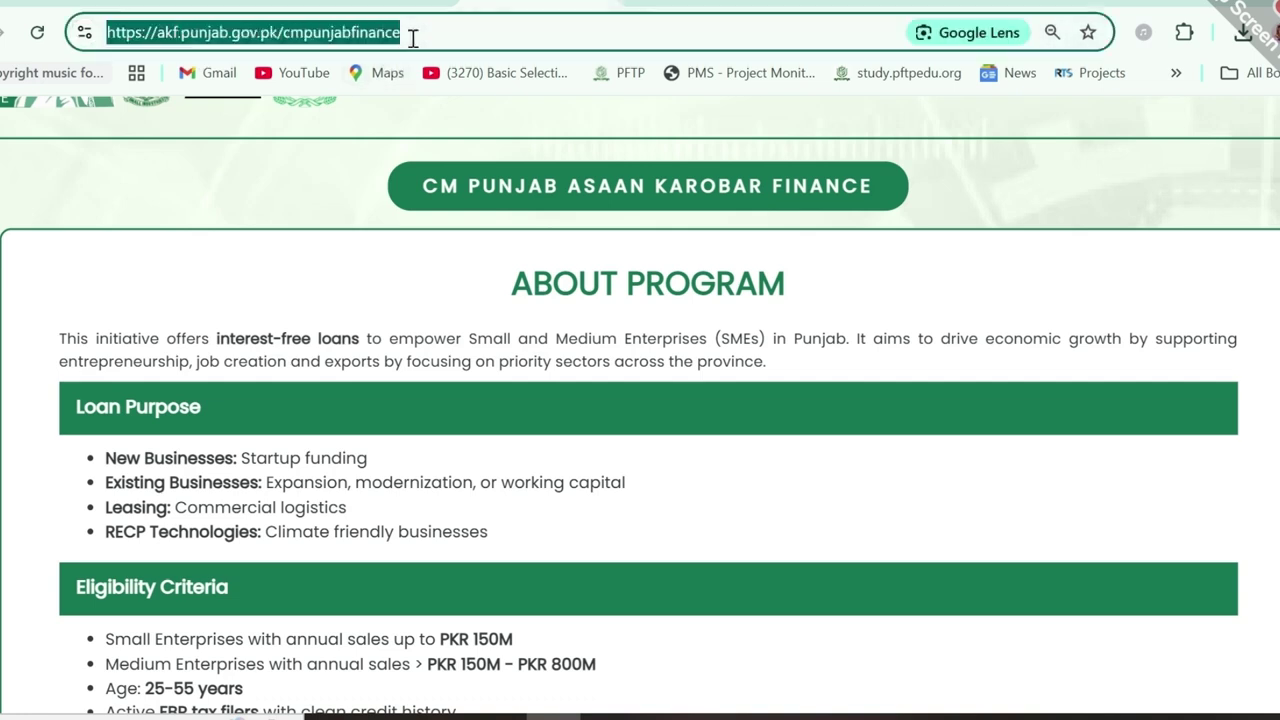
pyautogui.click(412, 38)
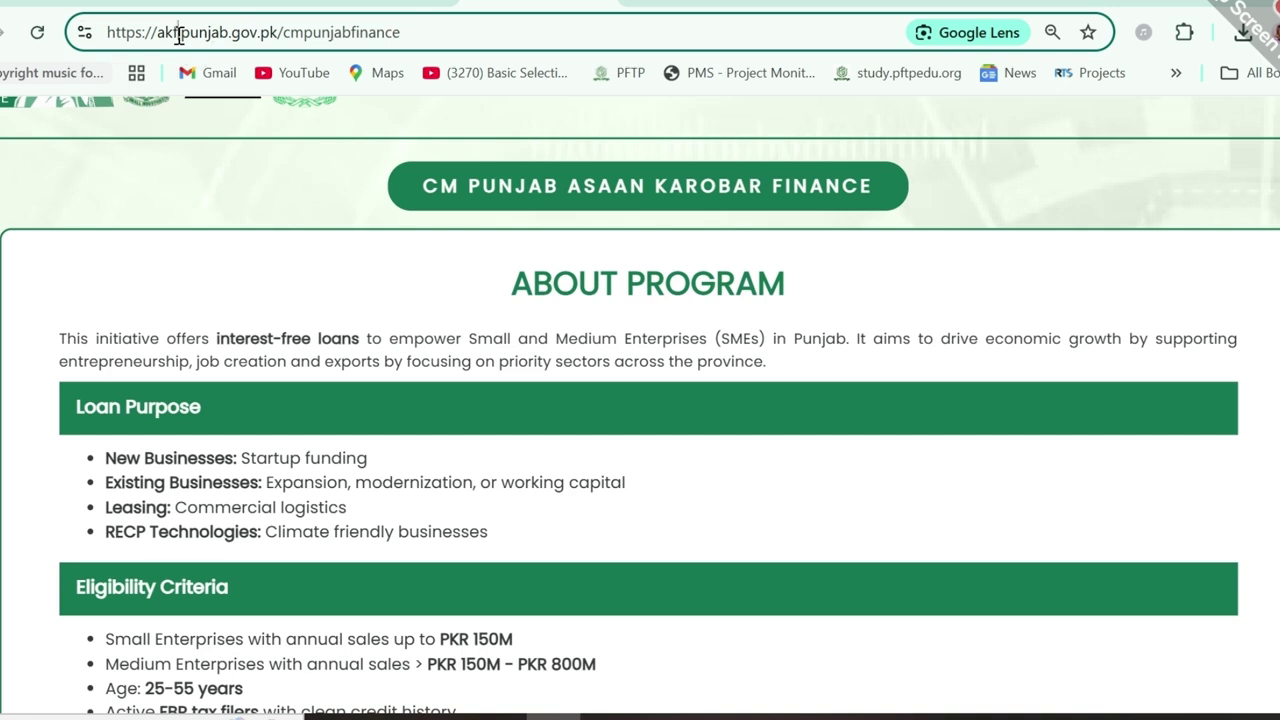
pyautogui.click(938, 247)
# Read the program page's sections on loan purpose, eligibility, loan details, grace period, equity contribution, repayment terms and additional costs.
pyautogui.scroll(-3, 938, 247)
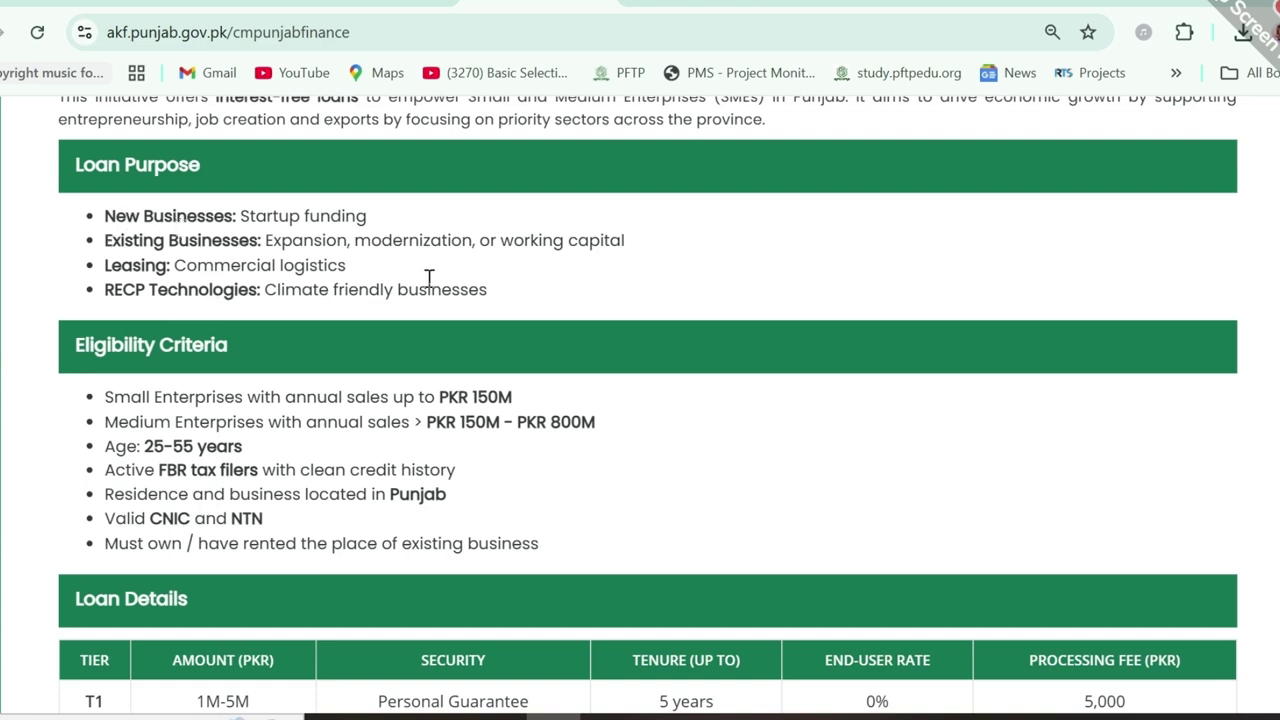
pyautogui.scroll(-2, 429, 278)
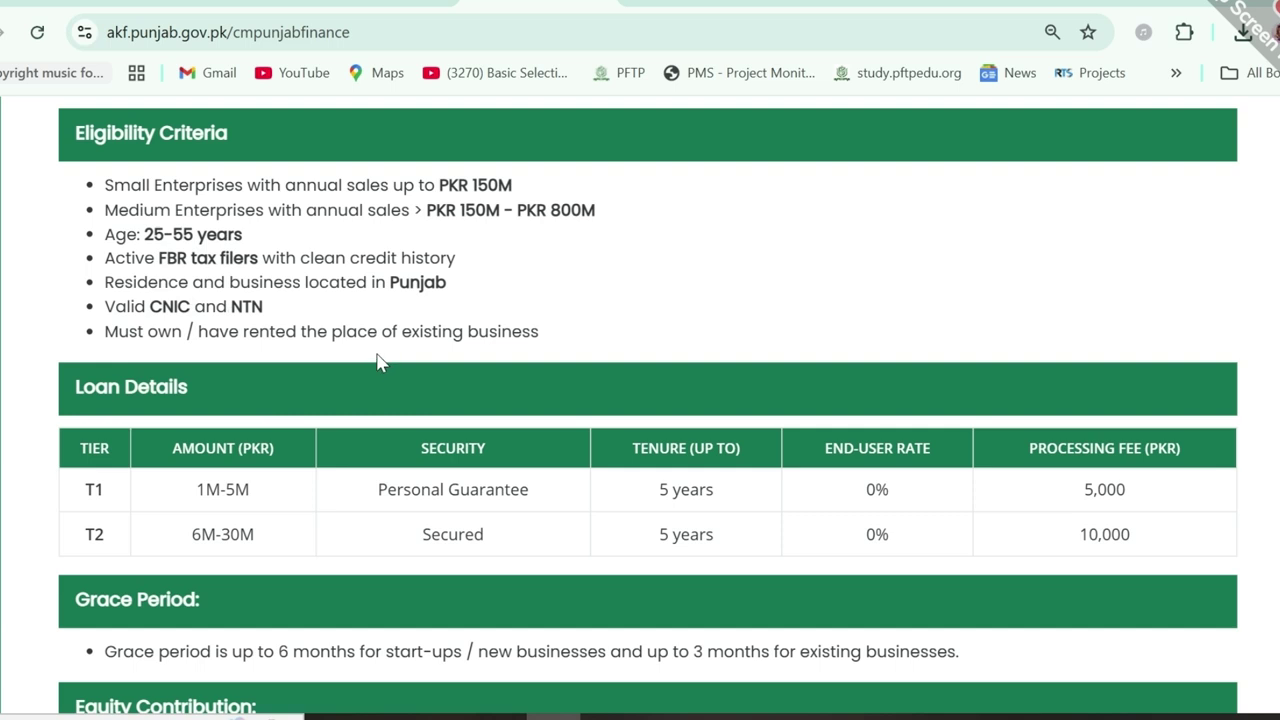
pyautogui.scroll(-2, 378, 362)
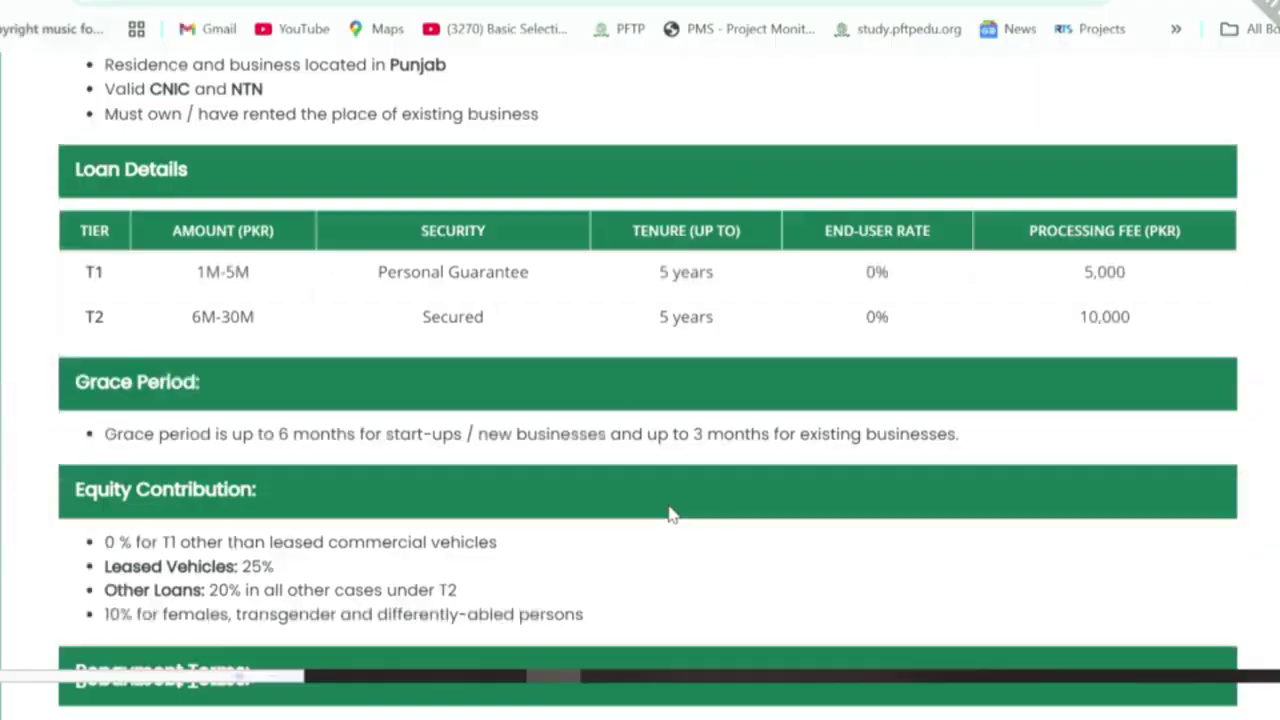
pyautogui.scroll(-5, 670, 514)
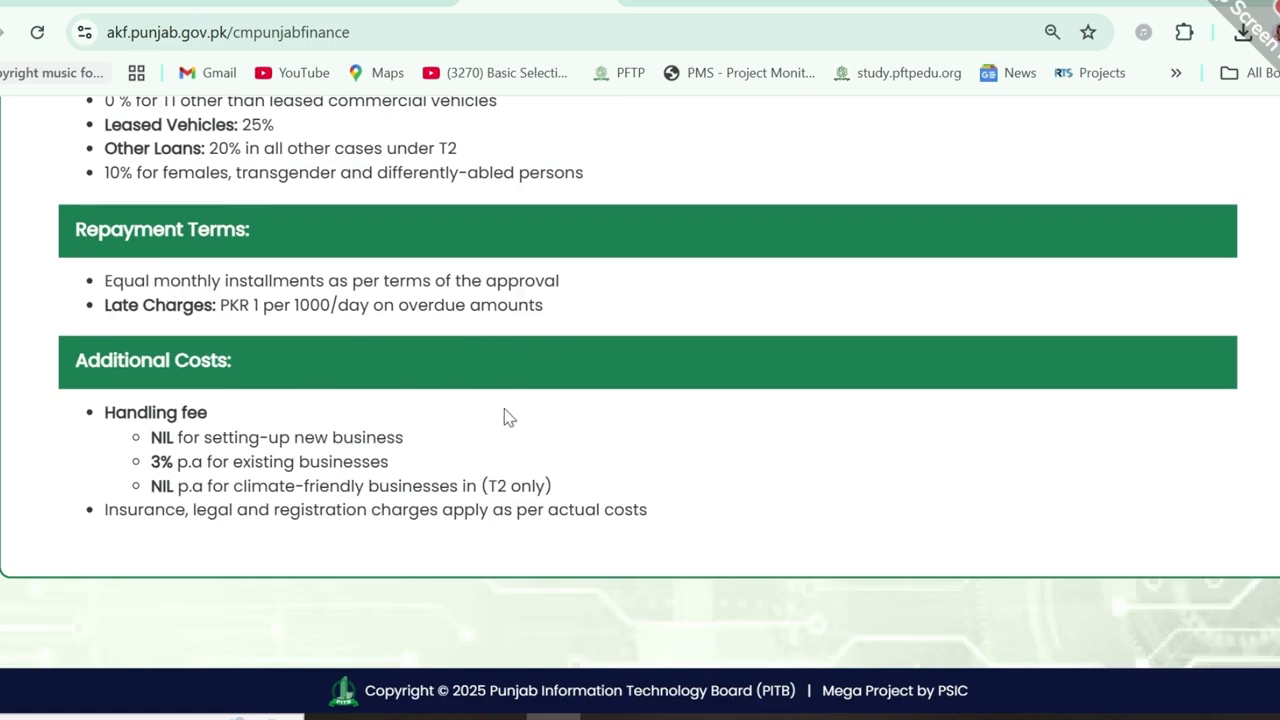
pyautogui.scroll(7, 505, 416)
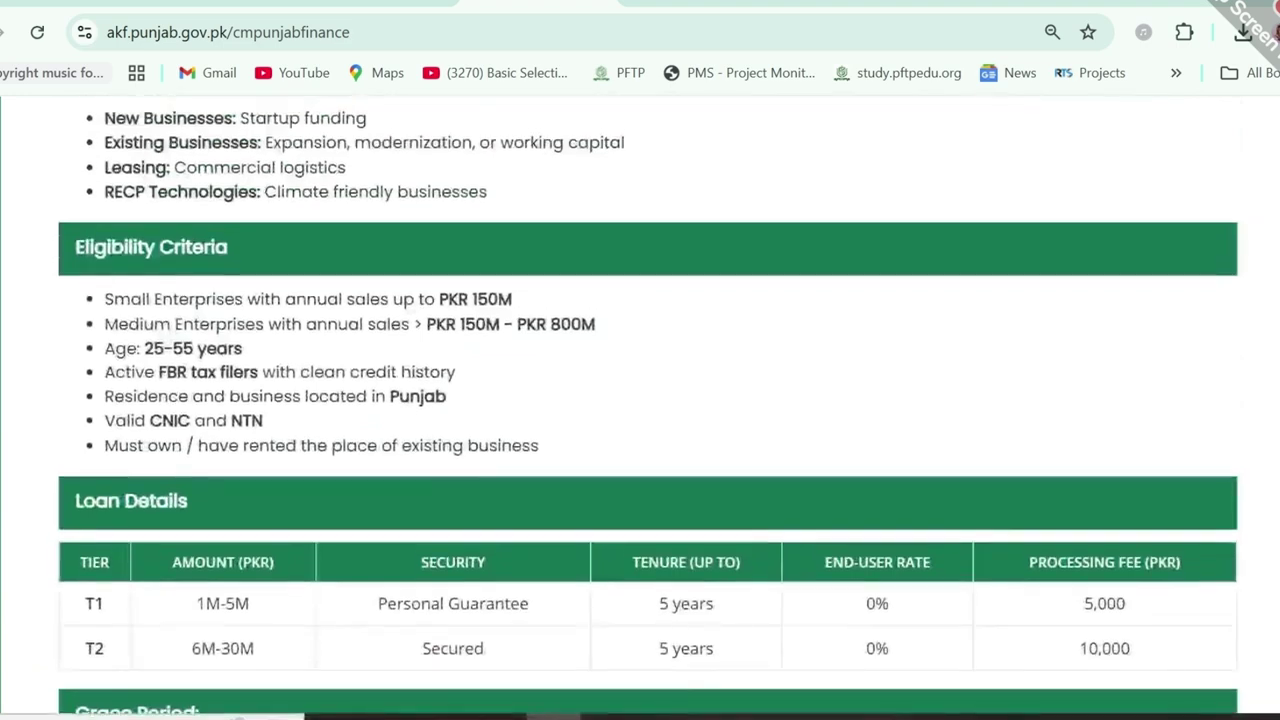
pyautogui.scroll(3, 640, 408)
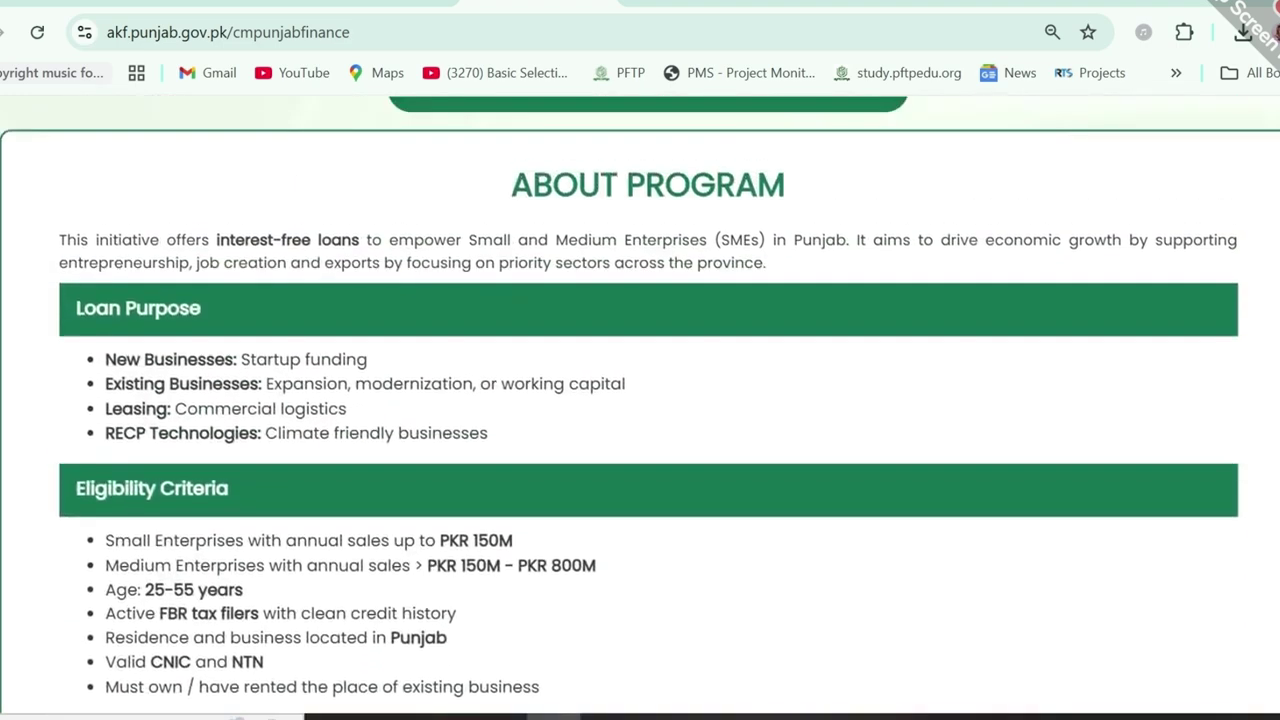
pyautogui.scroll(2, 640, 408)
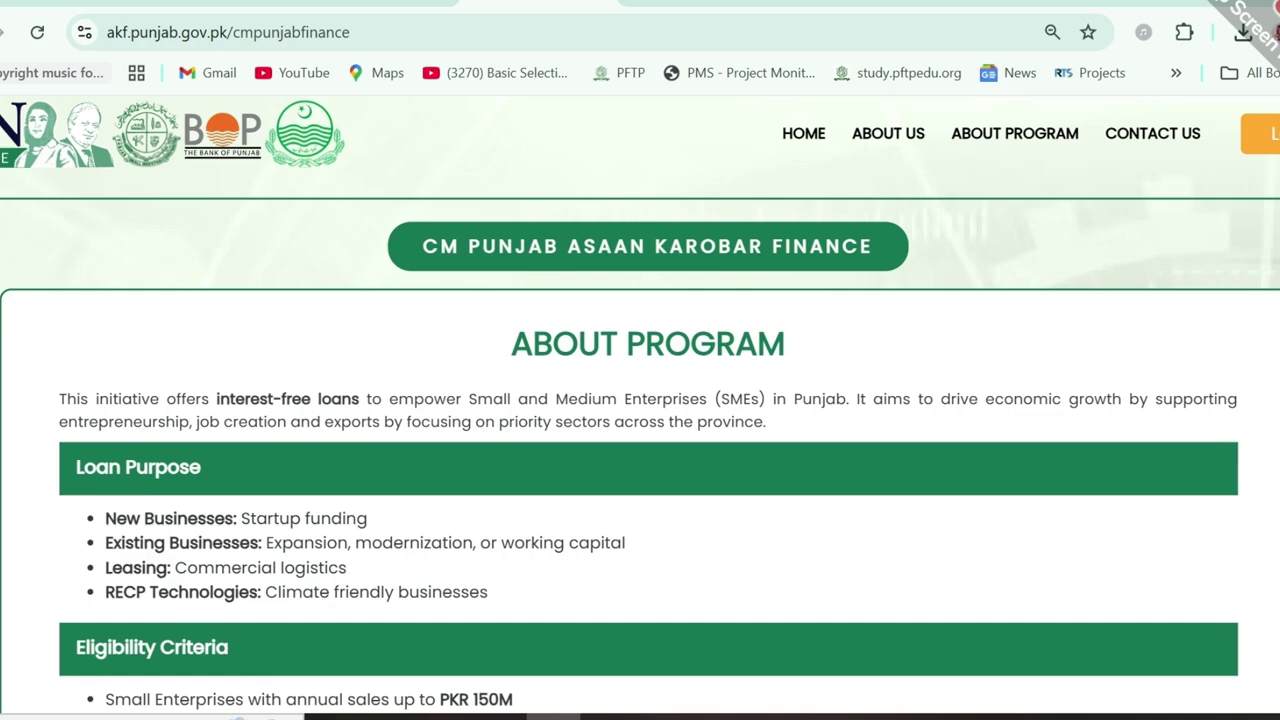
pyautogui.scroll(-5, 640, 408)
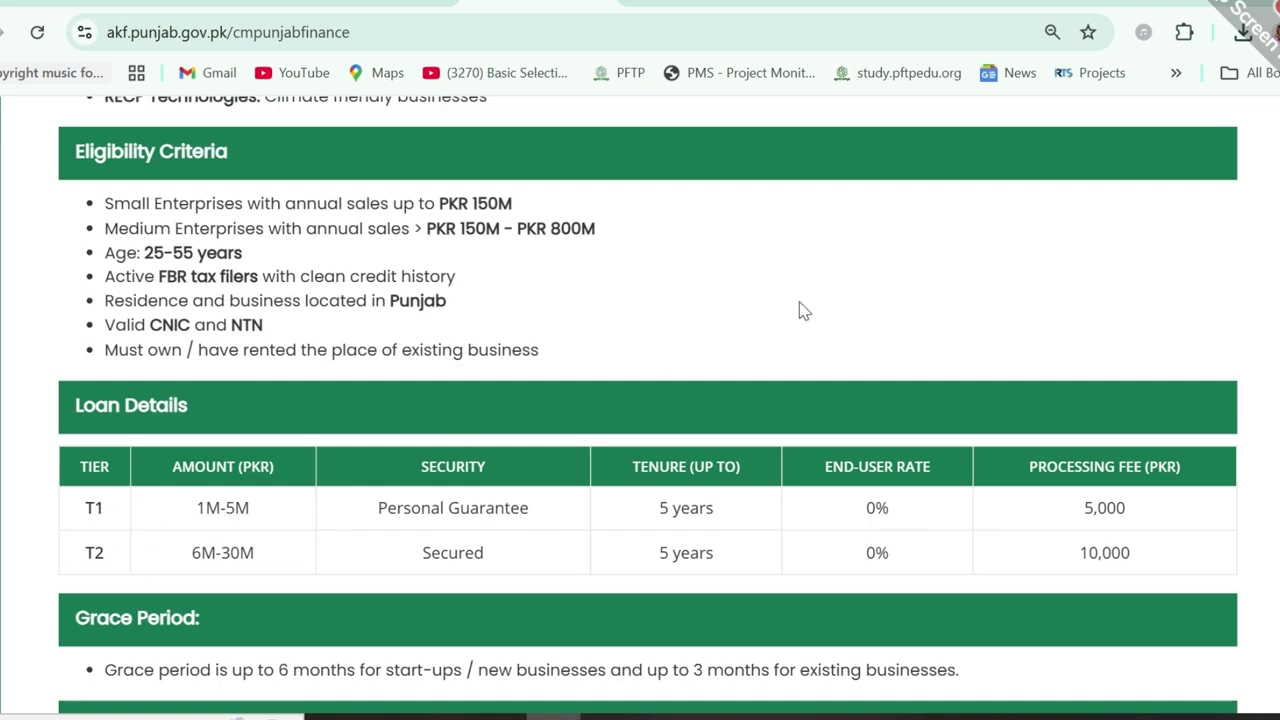
pyautogui.scroll(-3, 804, 311)
pyautogui.scroll(3, 1027, 260)
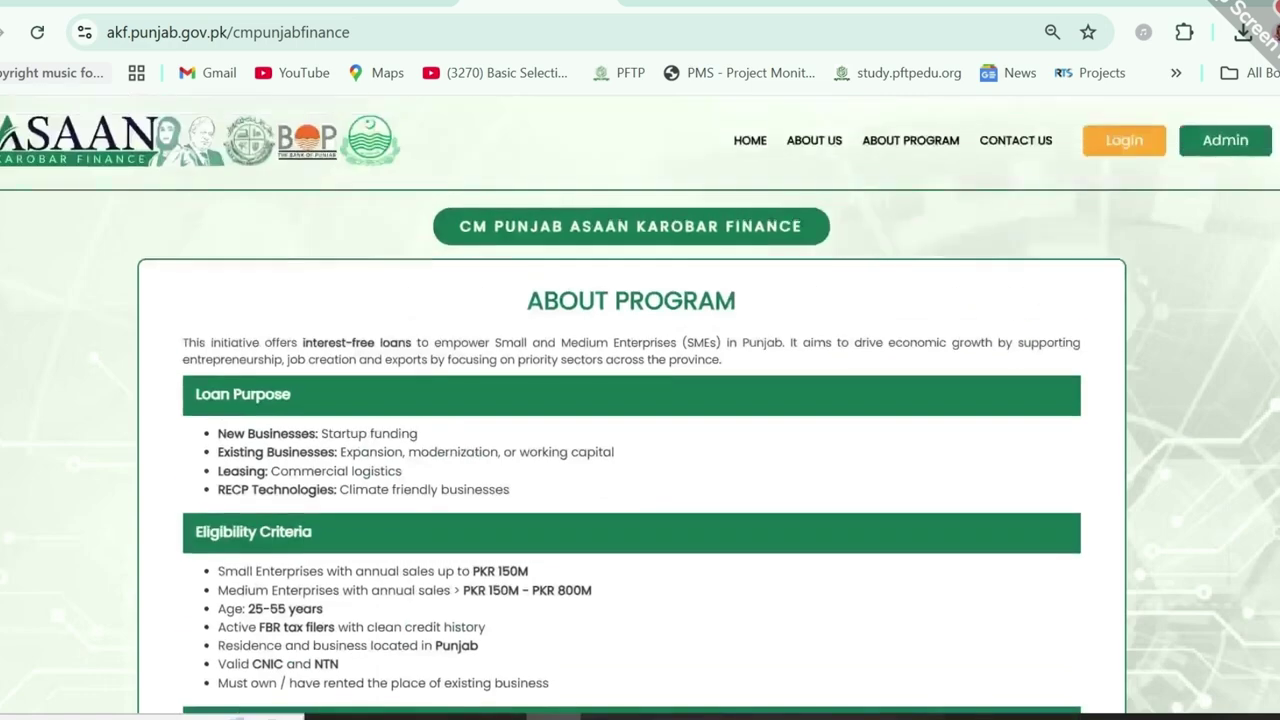
# Go to the applicant login page, open the new account registration form and review its first applicant detail fields.
pyautogui.click(1124, 140)
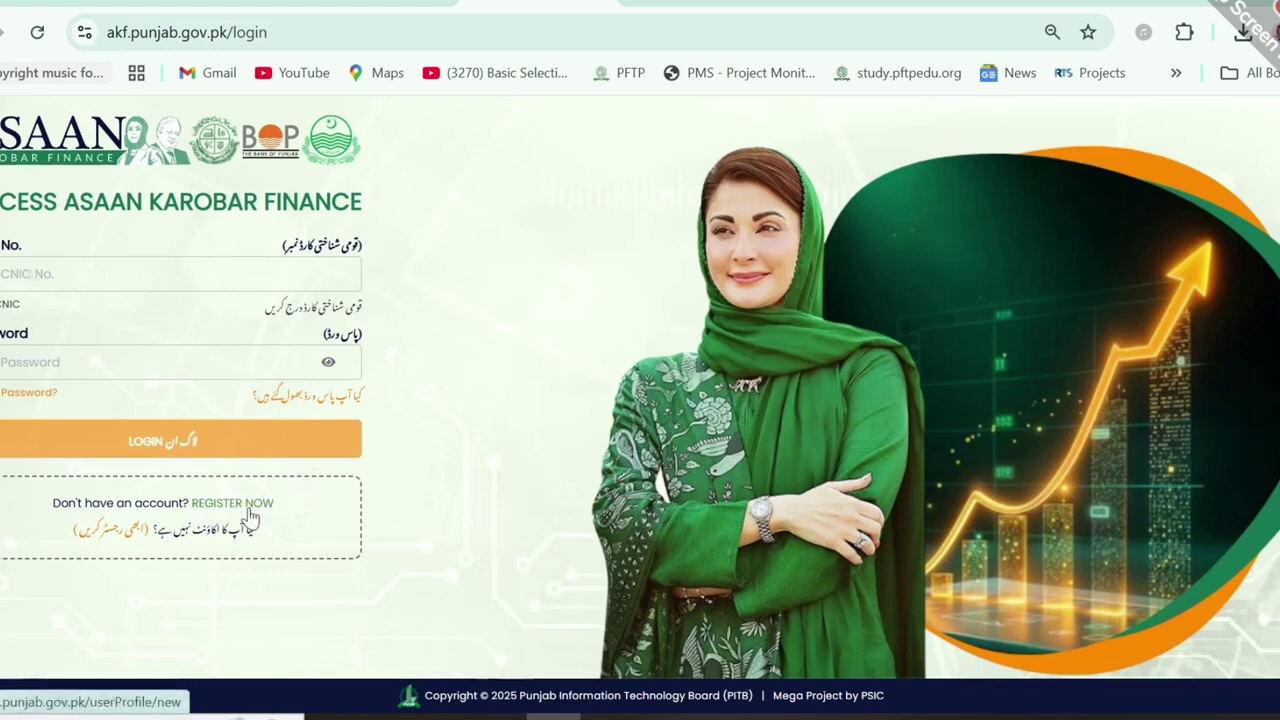
pyautogui.click(250, 516)
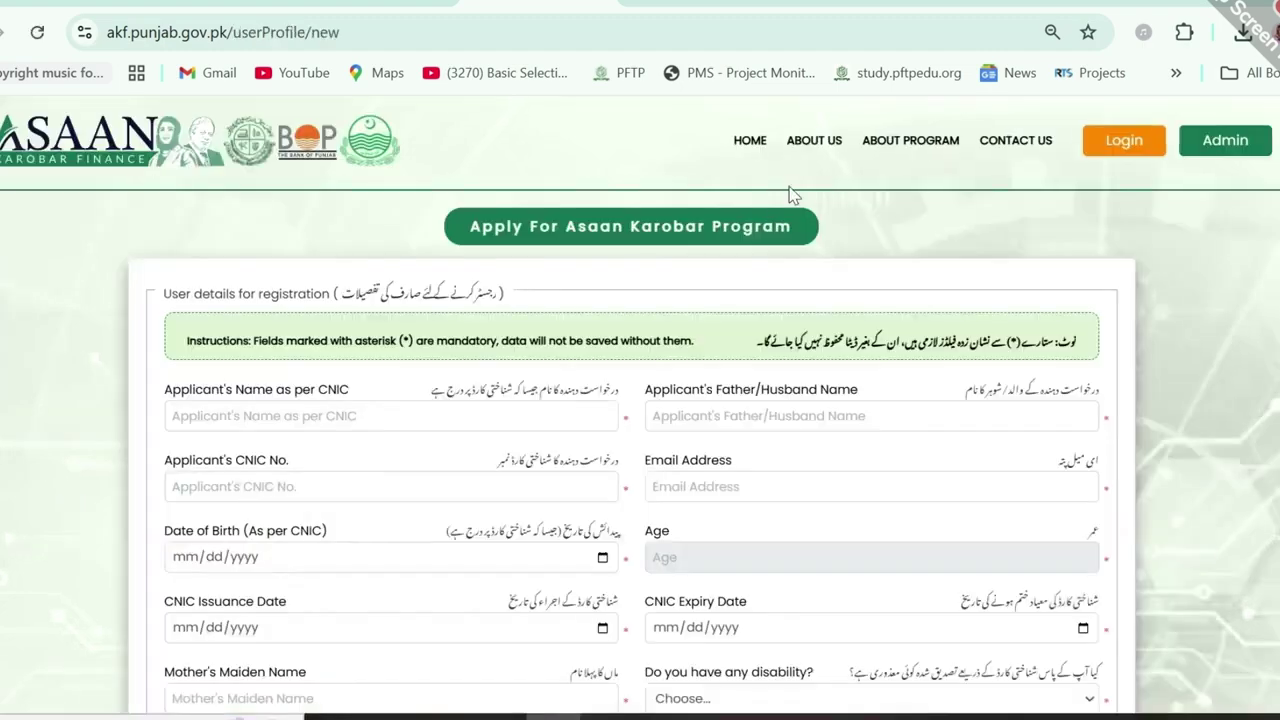
pyautogui.scroll(3, 792, 193)
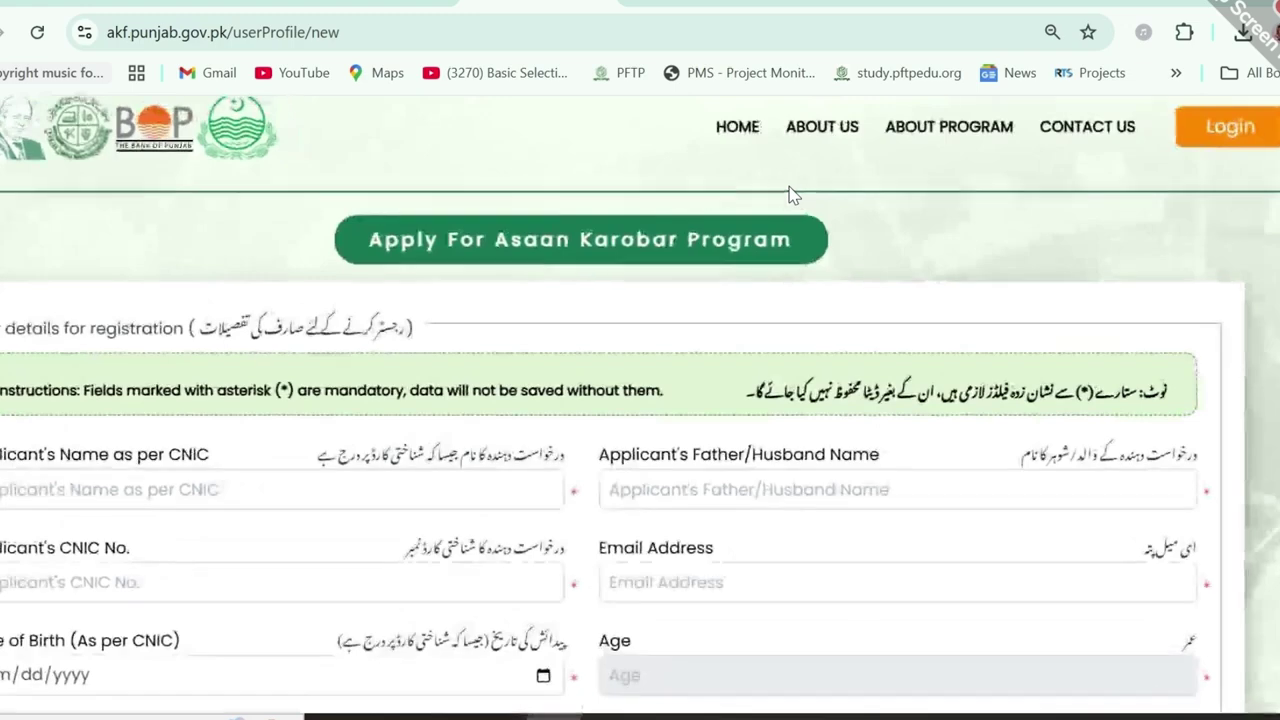
pyautogui.hscroll(-1, 792, 193)
pyautogui.scroll(-2, 640, 400)
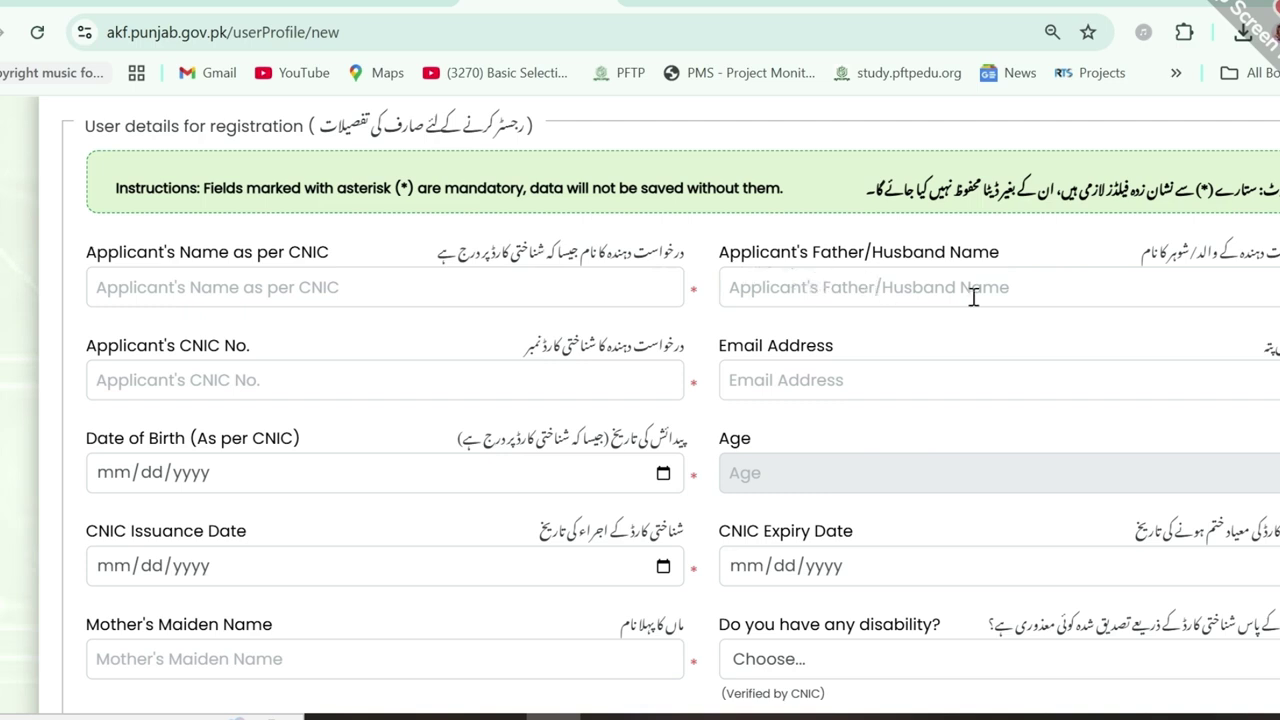
pyautogui.hscroll(2, 973, 297)
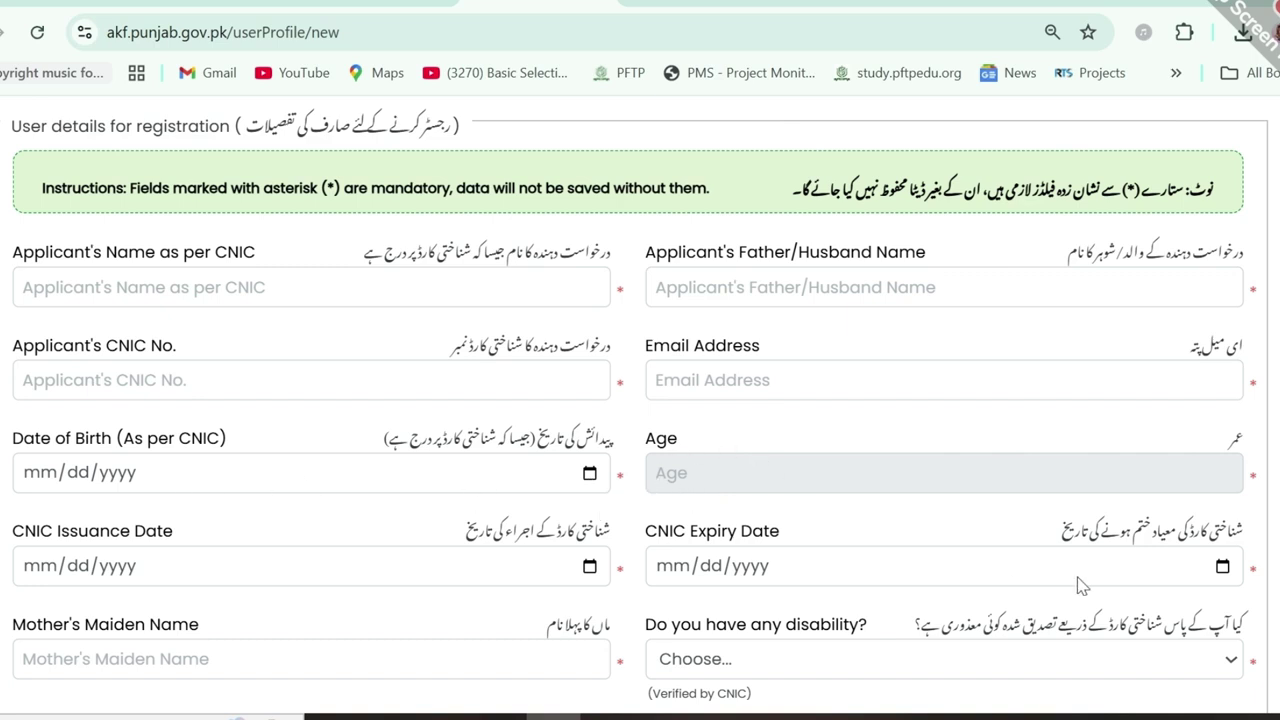
# Answer the registration form's disability question with NO.
pyautogui.scroll(-3, 634, 530)
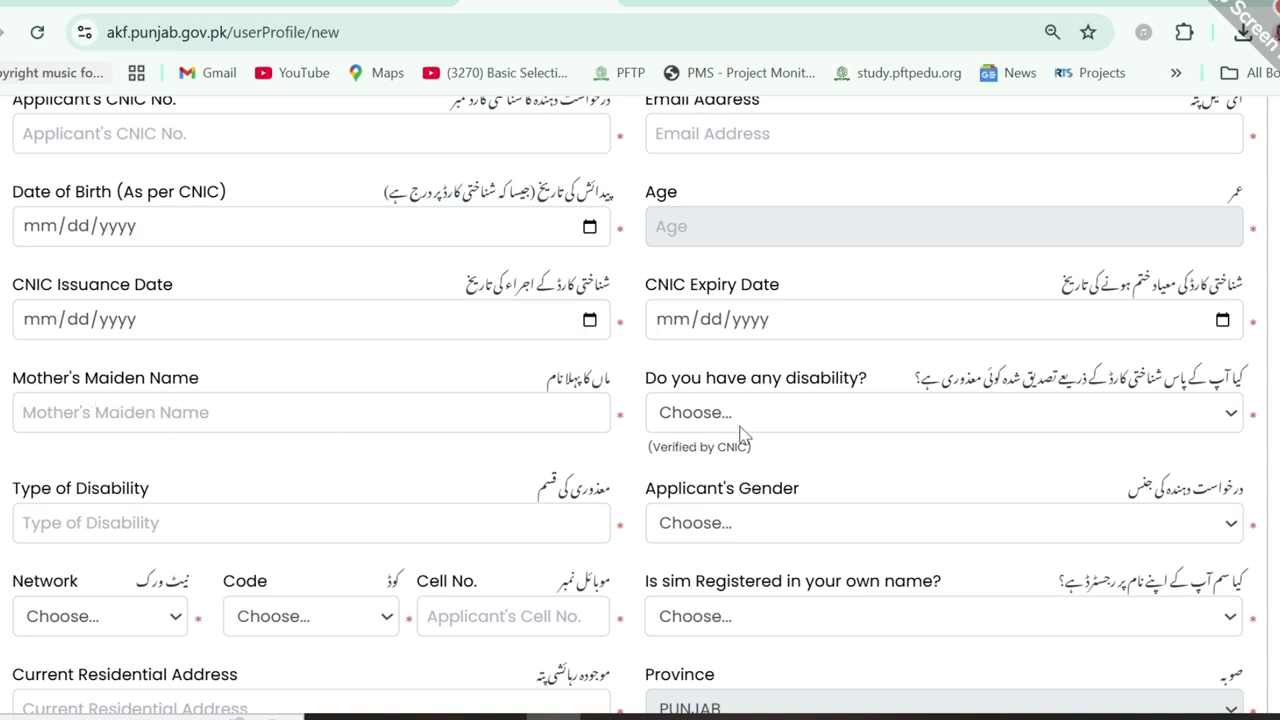
pyautogui.click(792, 422)
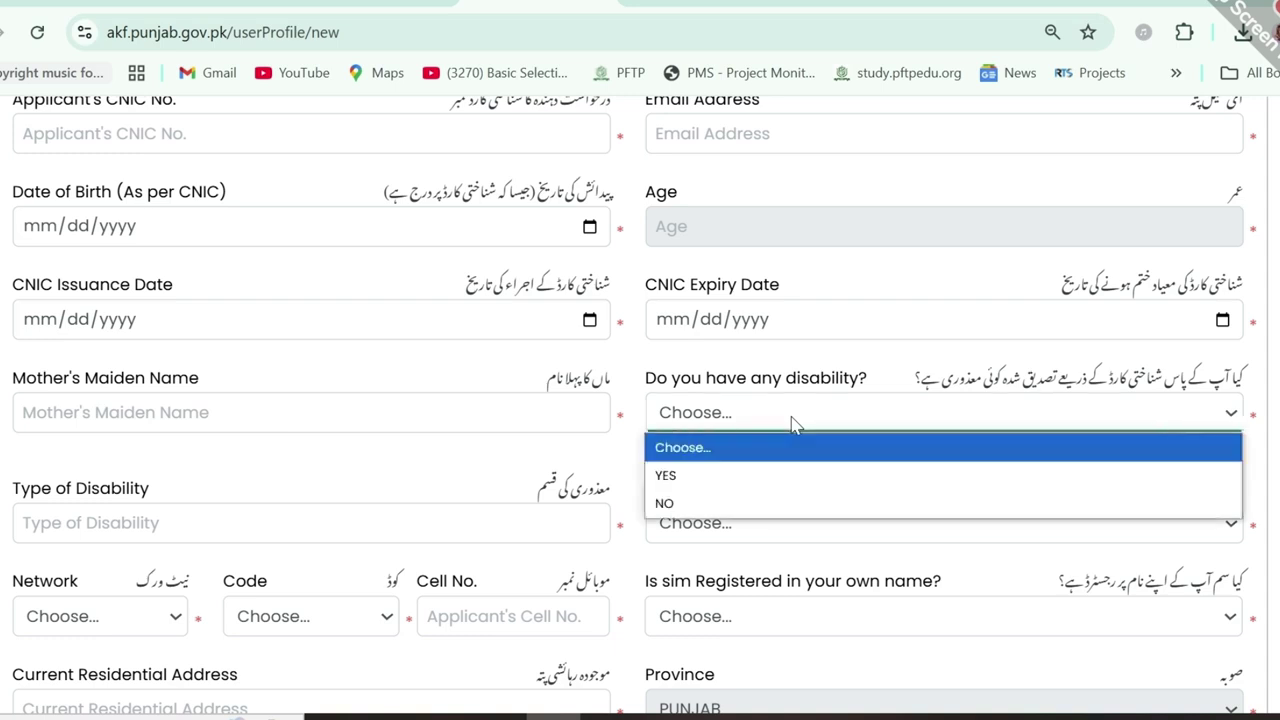
pyautogui.click(792, 422)
pyautogui.scroll(-2, 792, 422)
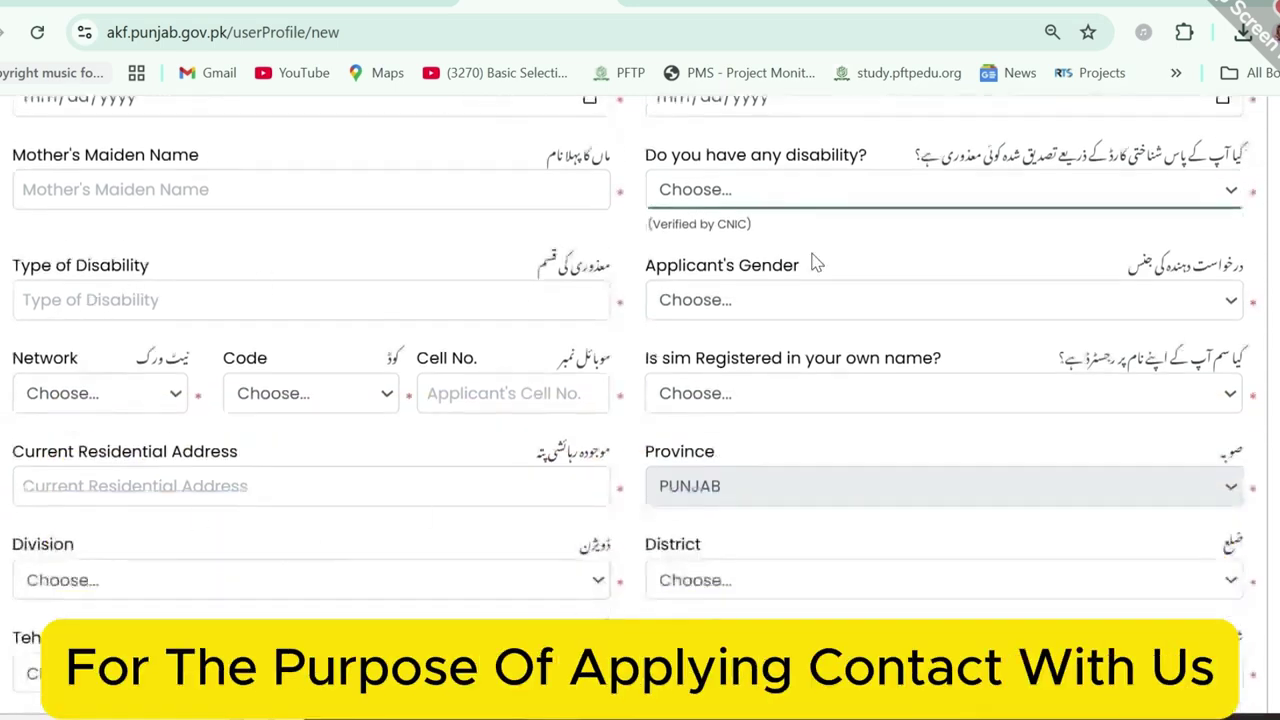
pyautogui.click(878, 200)
pyautogui.click(729, 283)
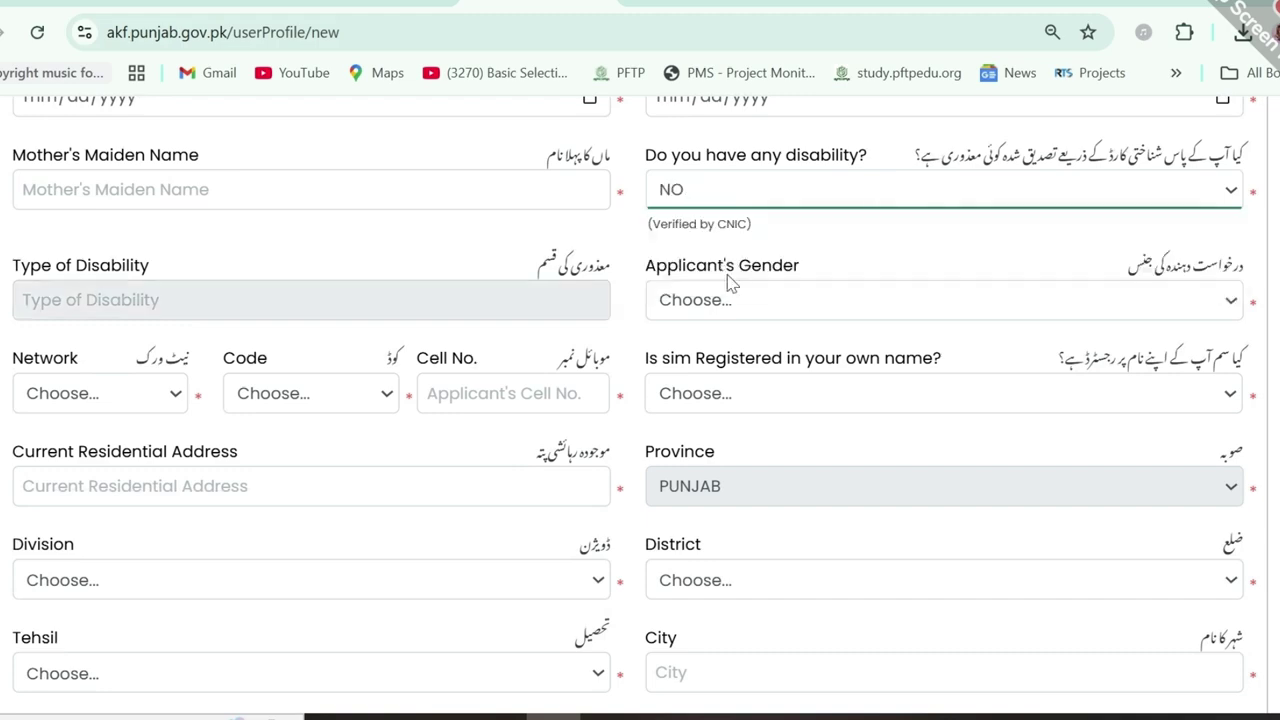
# Look through the available choices for the applicant's gender, mobile network and network code without selecting any.
pyautogui.click(795, 301)
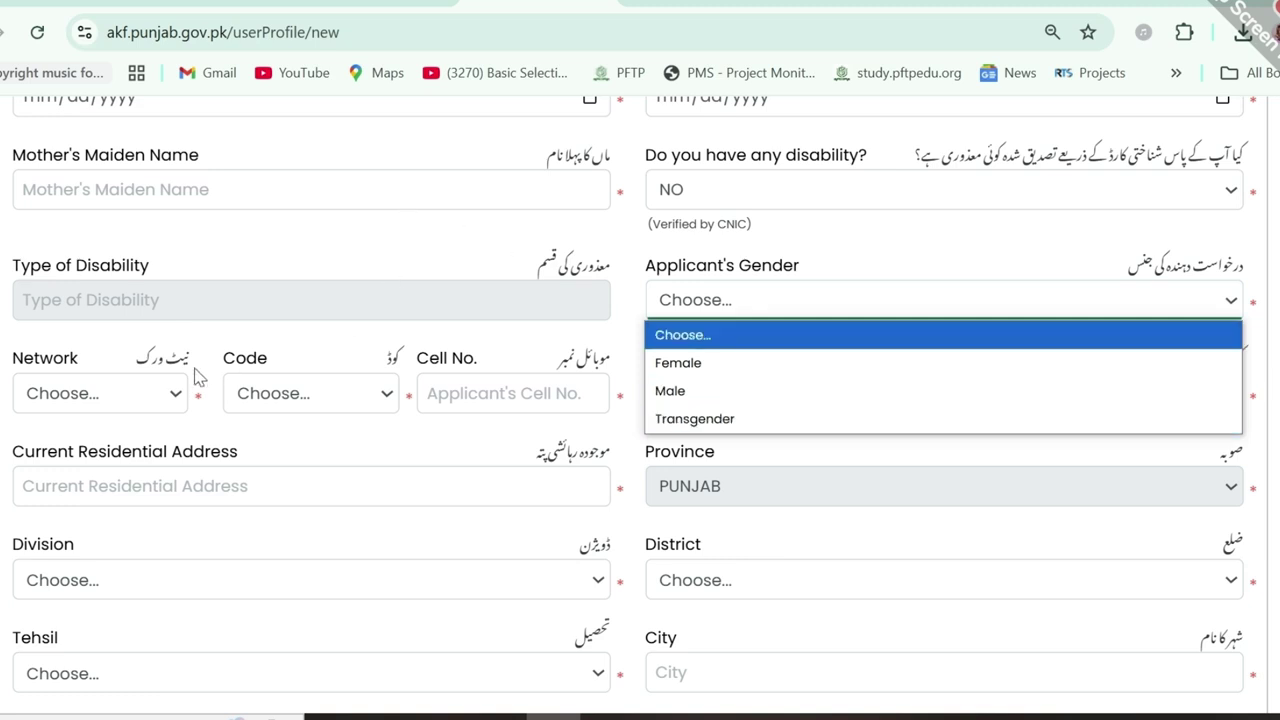
pyautogui.click(143, 403)
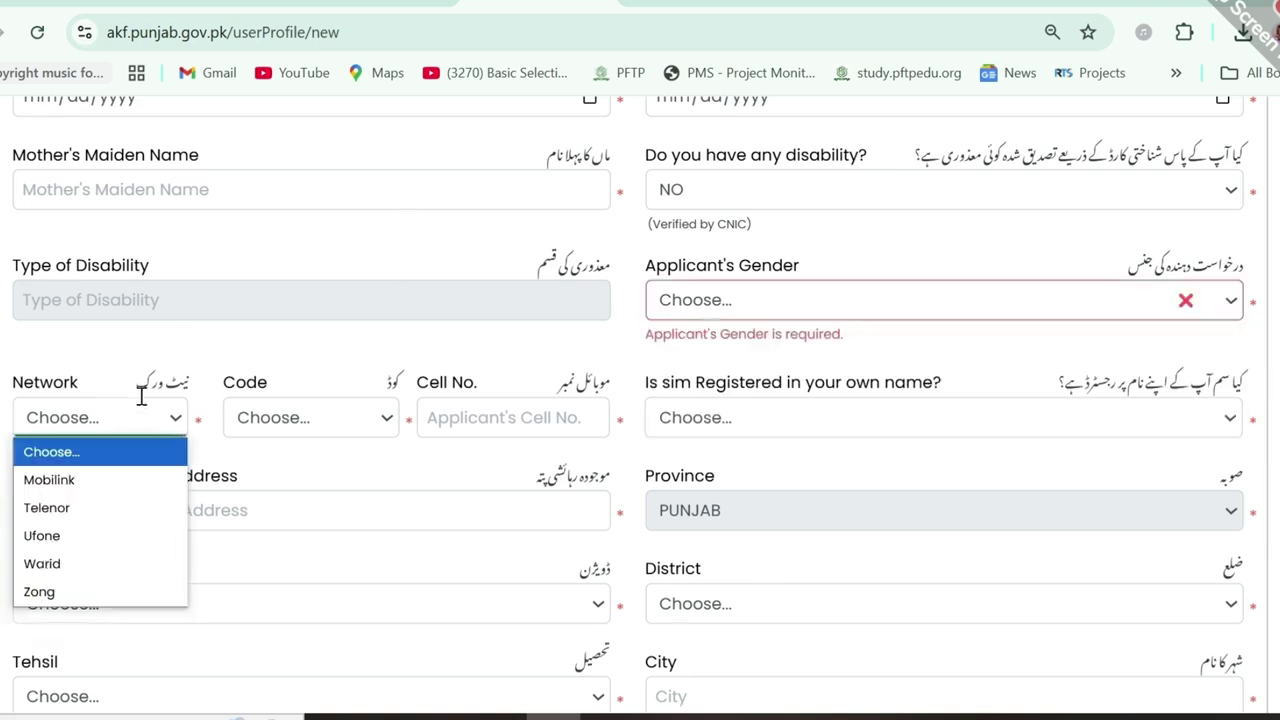
pyautogui.click(283, 417)
pyautogui.click(283, 417)
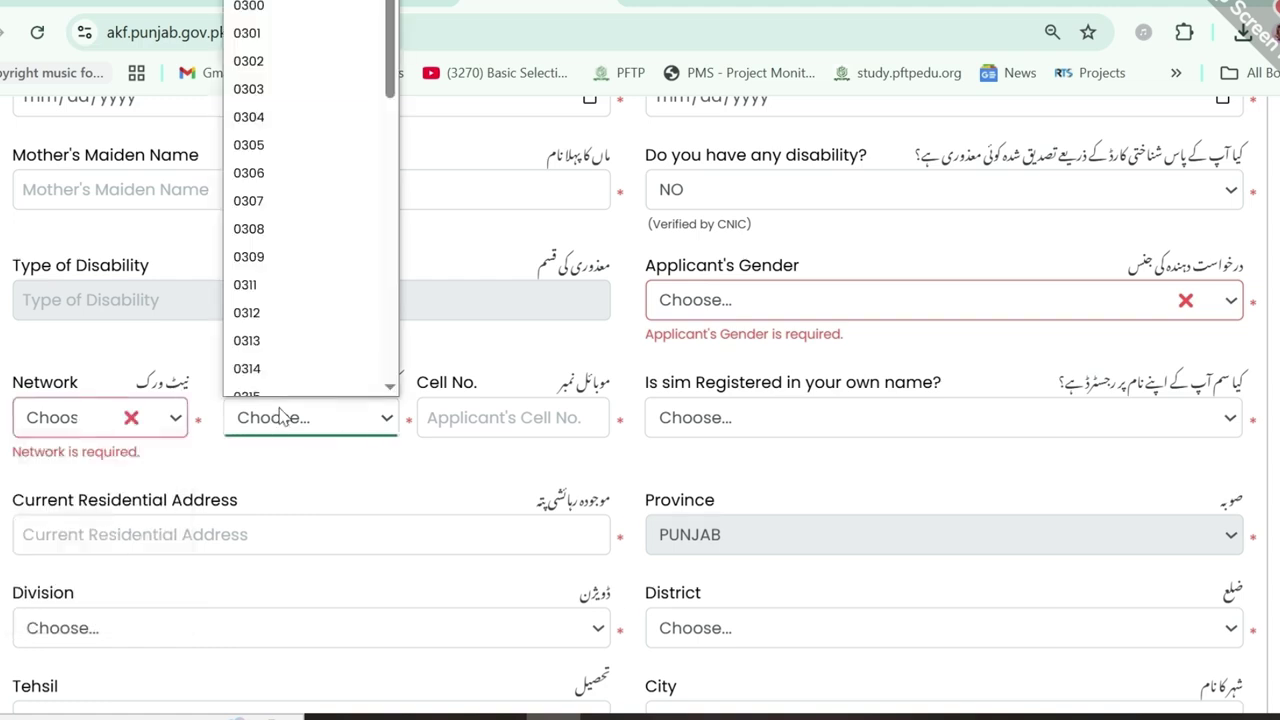
pyautogui.click(473, 451)
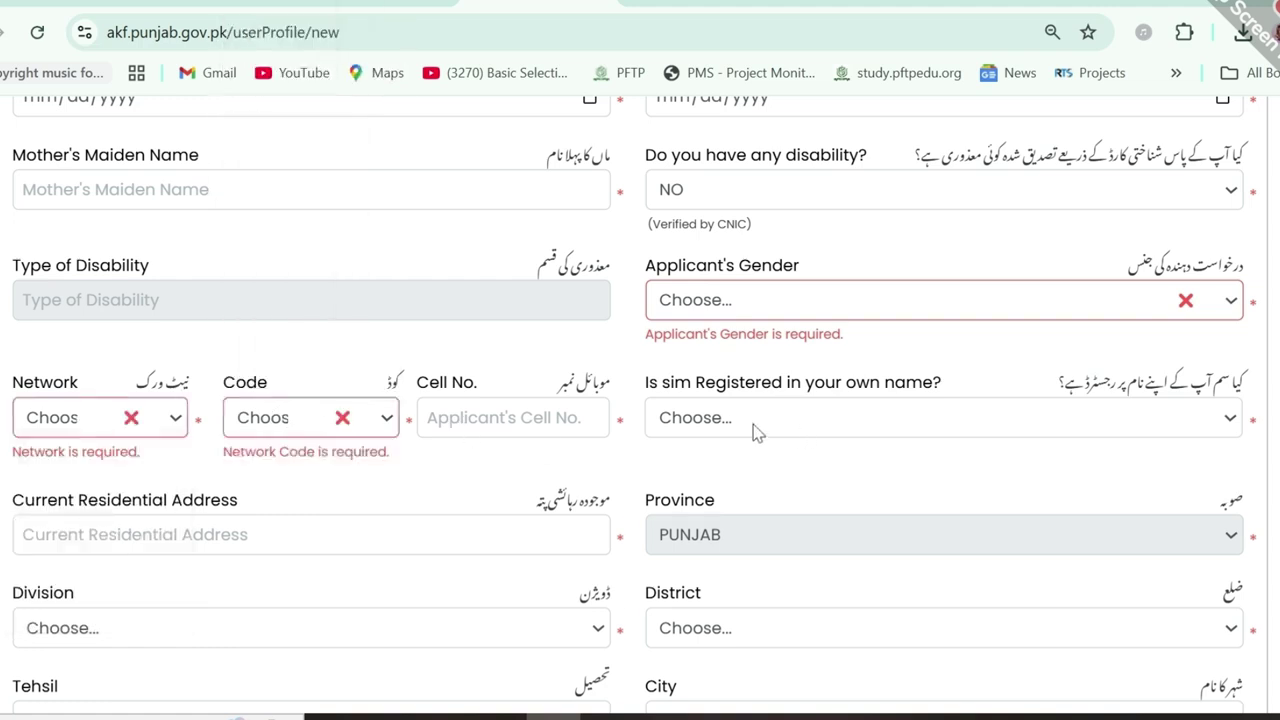
# Answer YES to whether the SIM is registered in the applicant's own name.
pyautogui.click(708, 420)
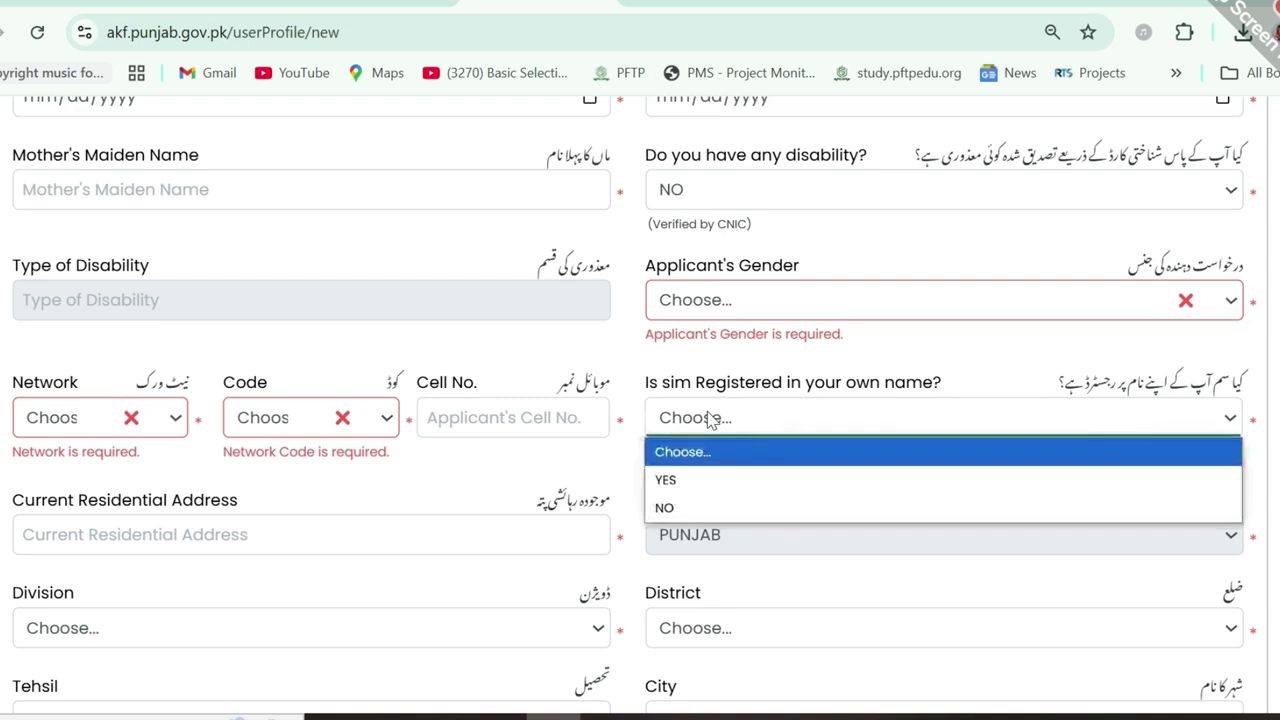
pyautogui.click(684, 484)
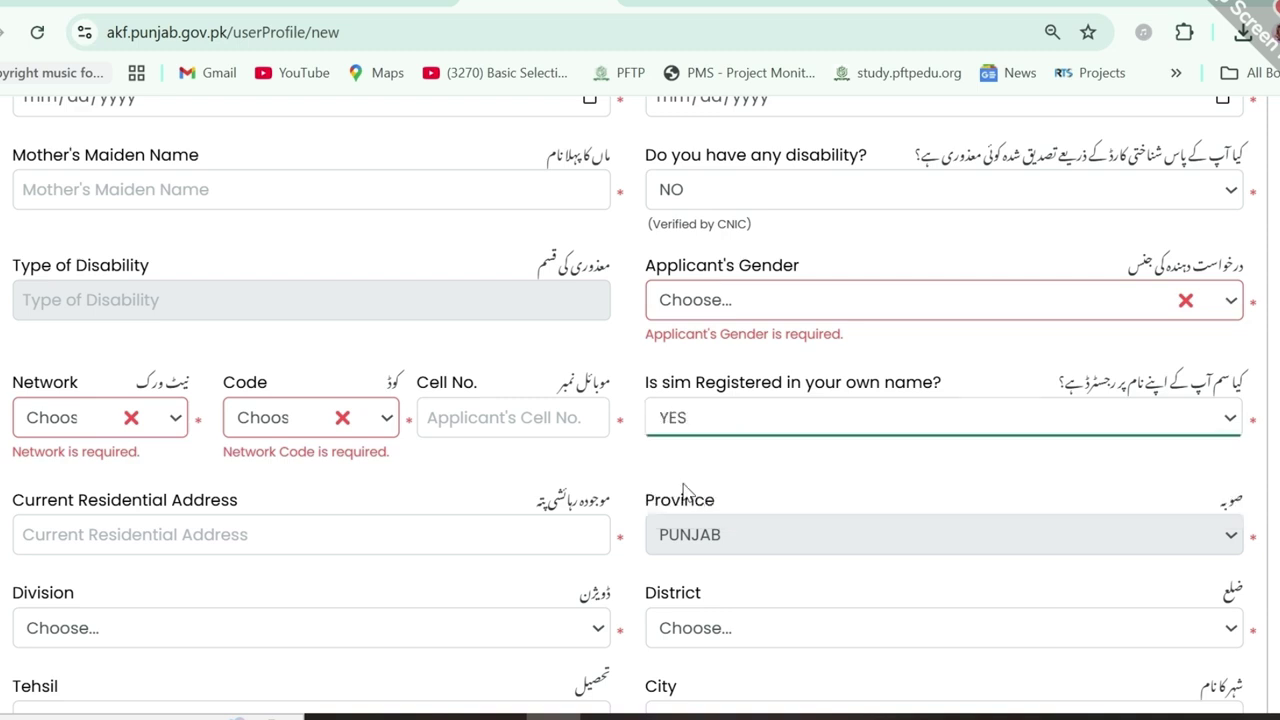
# Set the current residential address to division Multan, district Multan and tehsil Multan City.
pyautogui.scroll(-2, 684, 490)
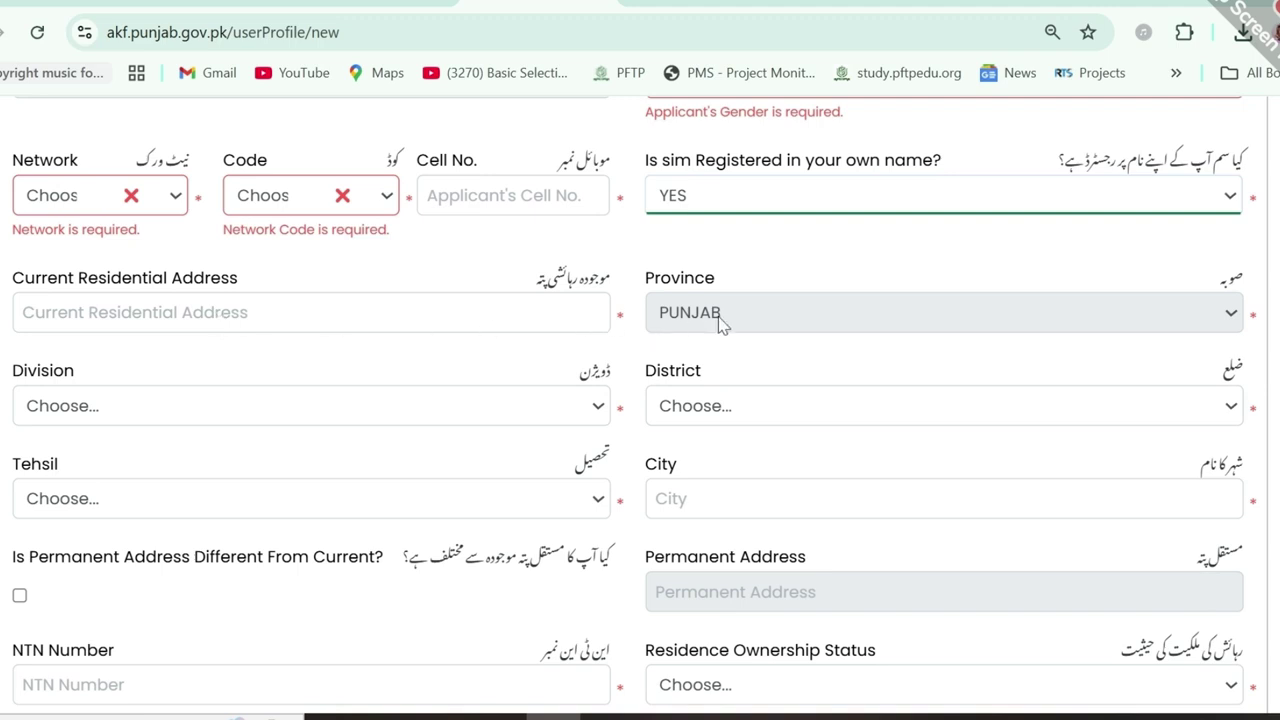
pyautogui.click(113, 422)
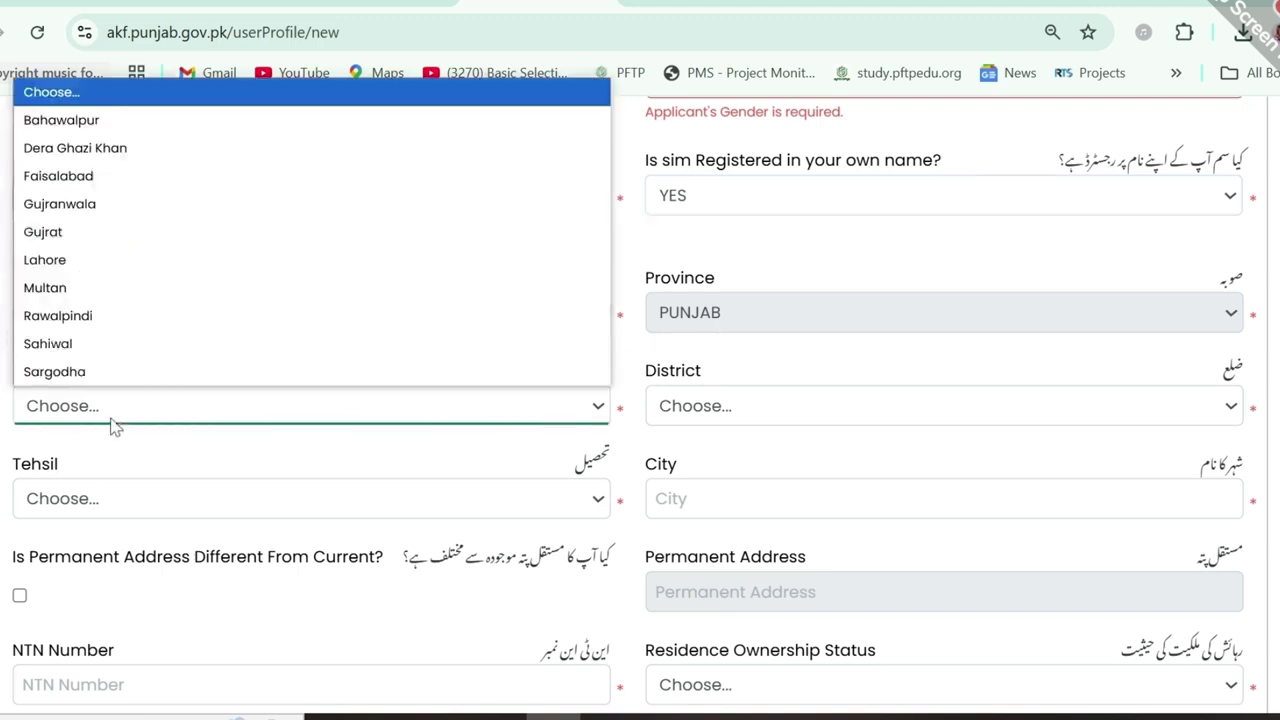
pyautogui.click(113, 422)
pyautogui.click(903, 414)
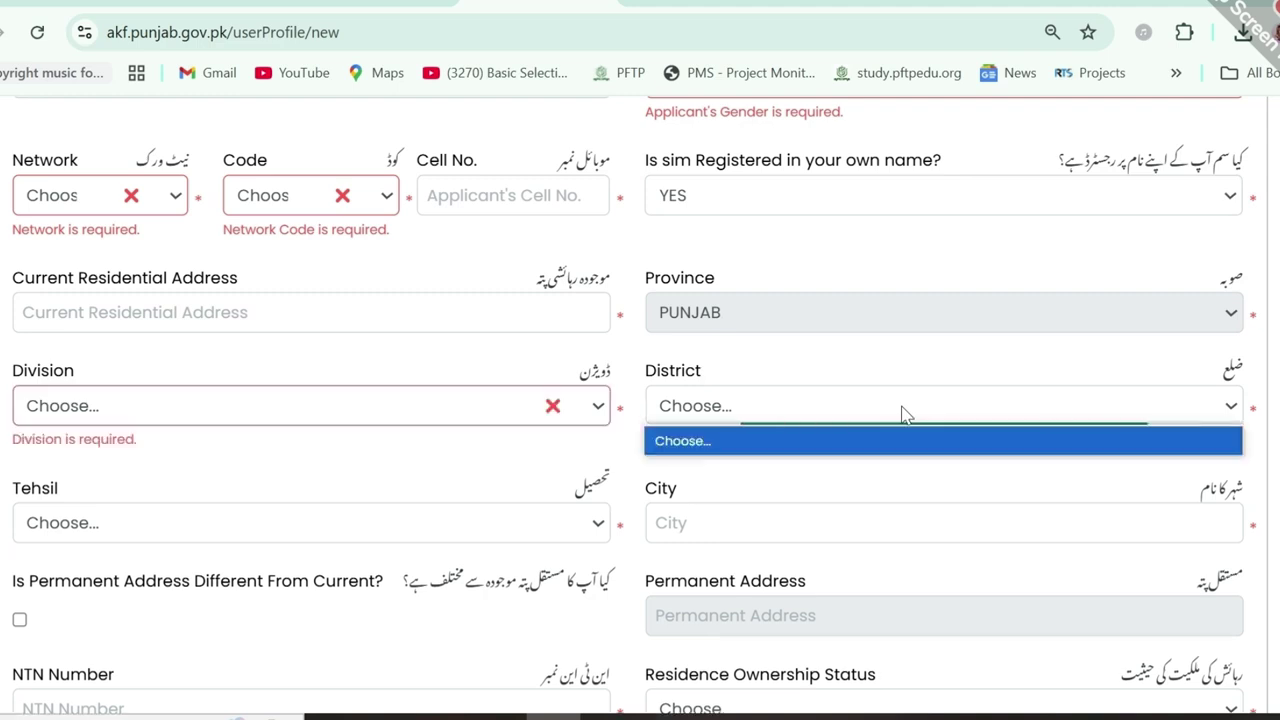
pyautogui.click(903, 414)
pyautogui.click(491, 411)
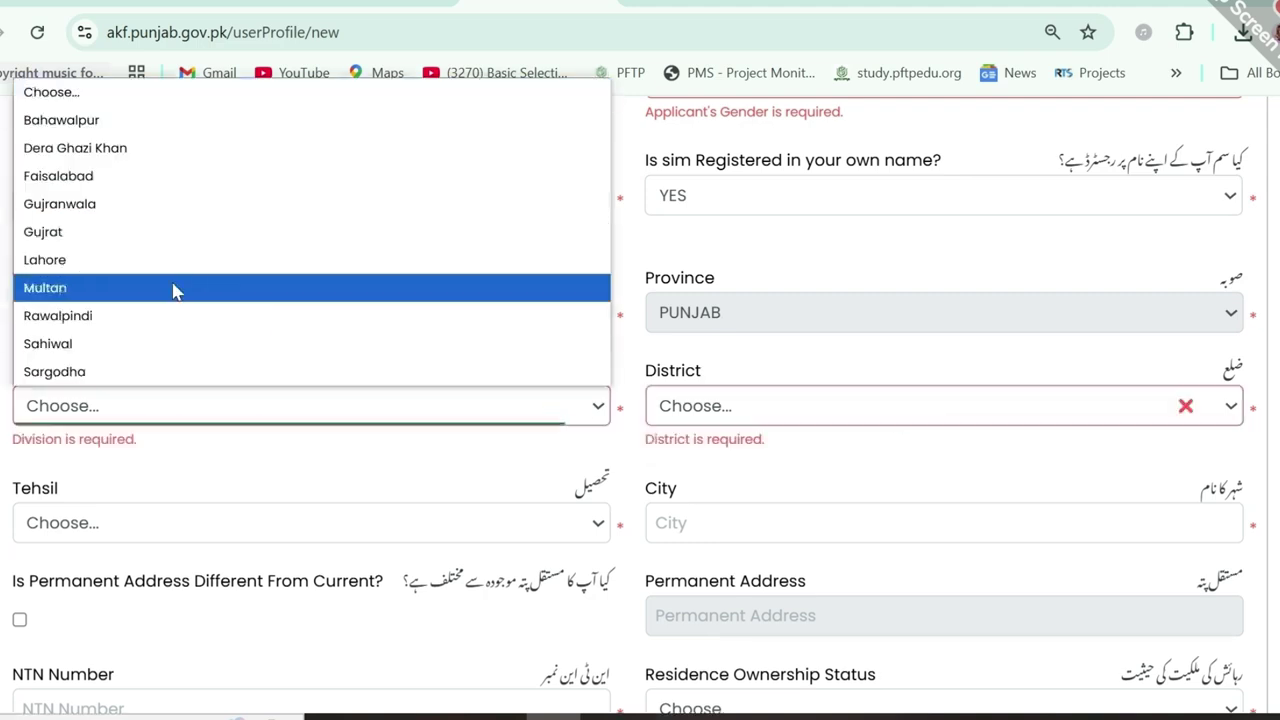
pyautogui.click(190, 289)
pyautogui.click(735, 406)
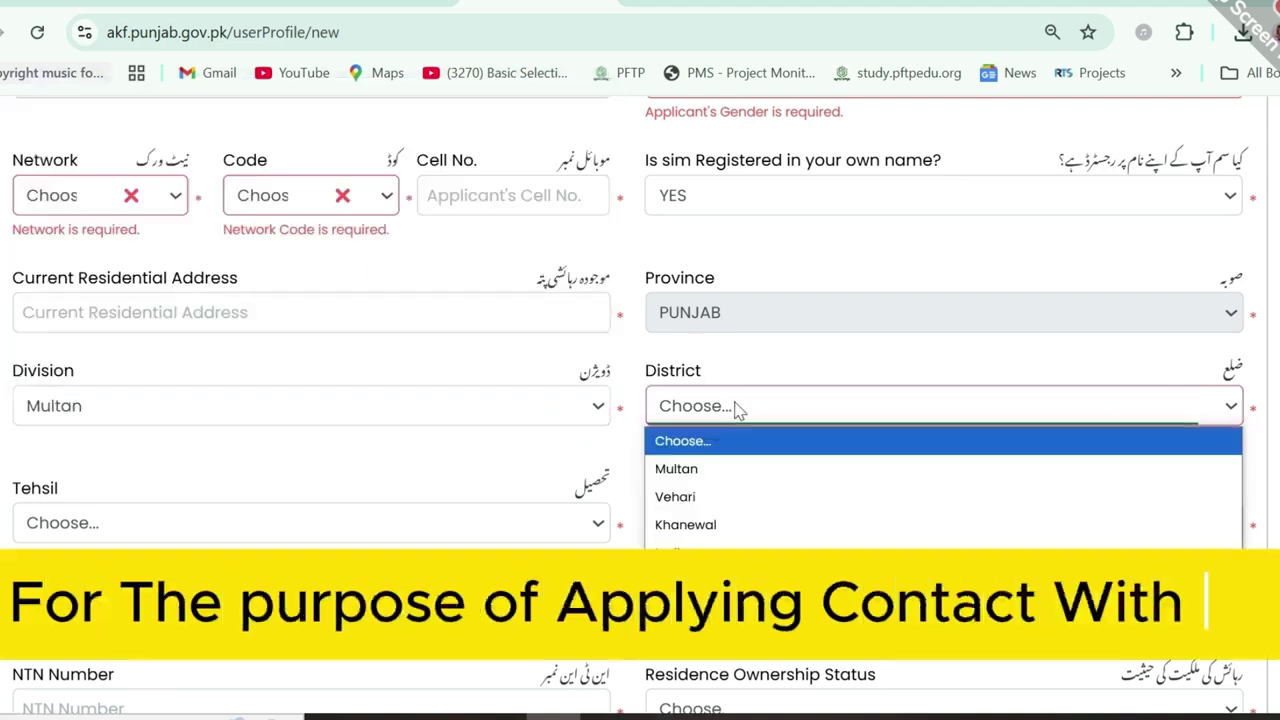
pyautogui.click(731, 468)
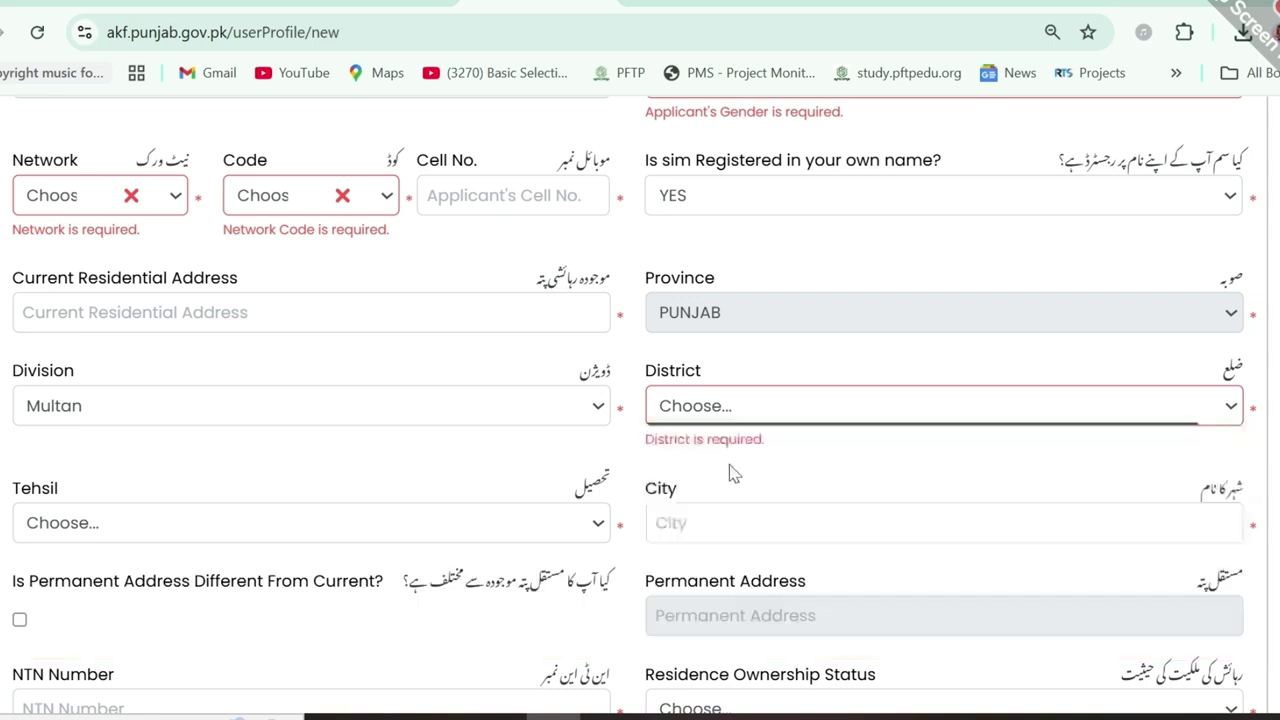
pyautogui.click(448, 506)
pyautogui.click(270, 582)
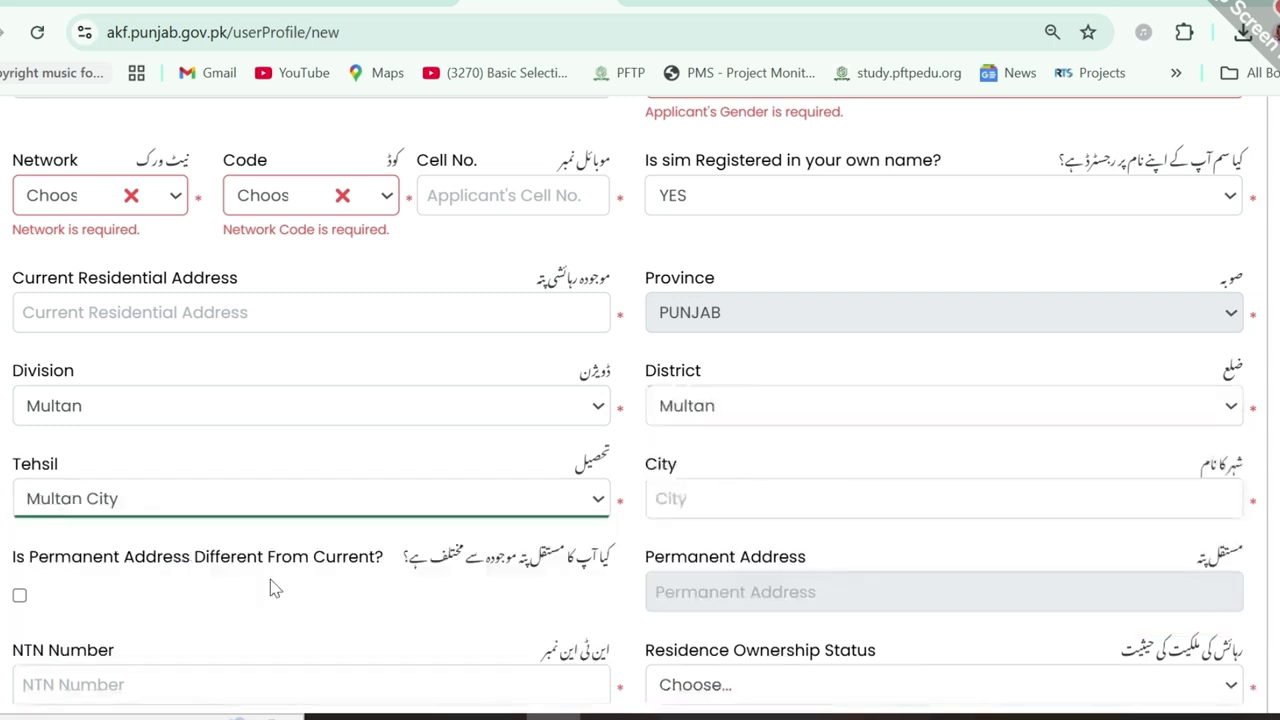
# Mark the permanent address as different from the current one and clear that mark again.
pyautogui.scroll(-3, 690, 220)
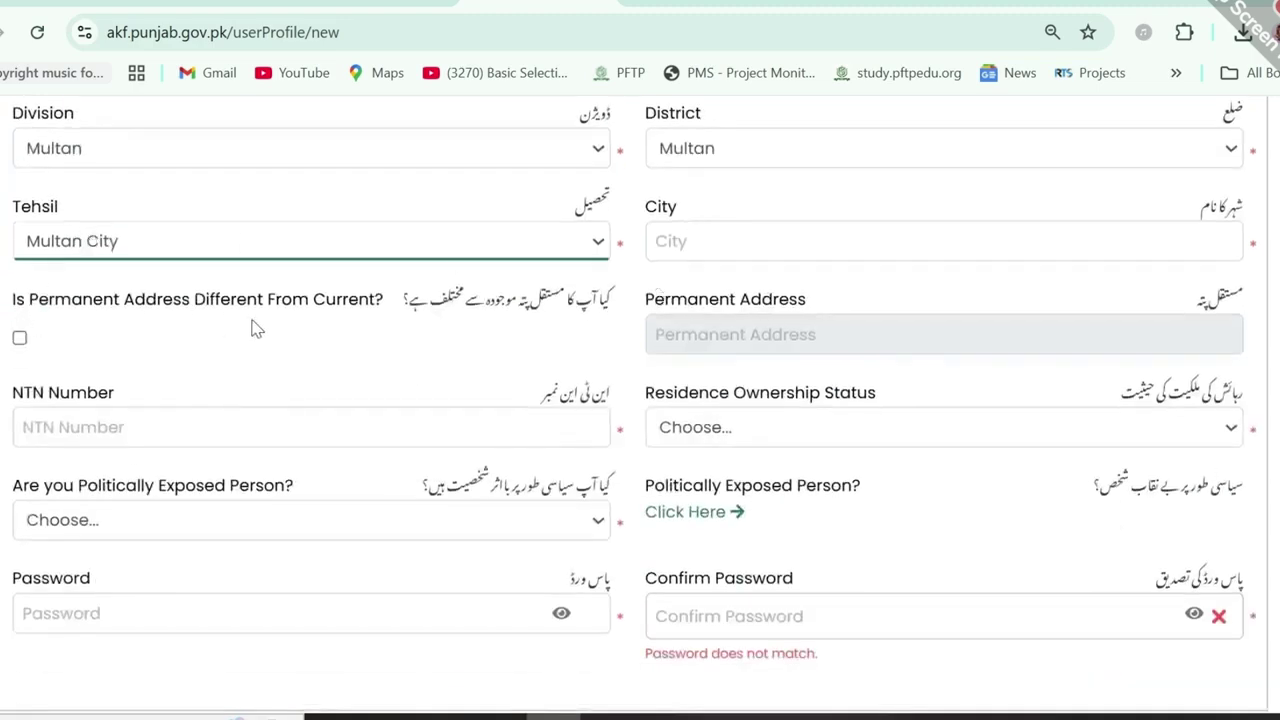
pyautogui.click(20, 340)
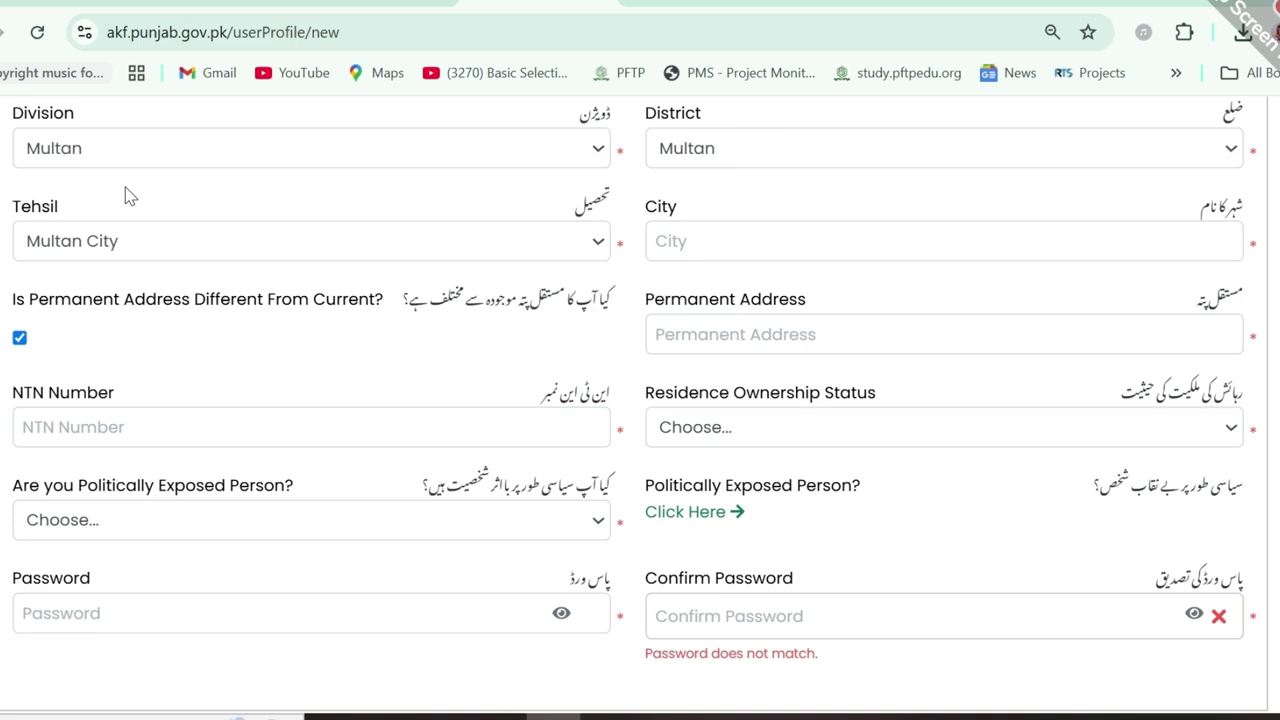
pyautogui.click(20, 340)
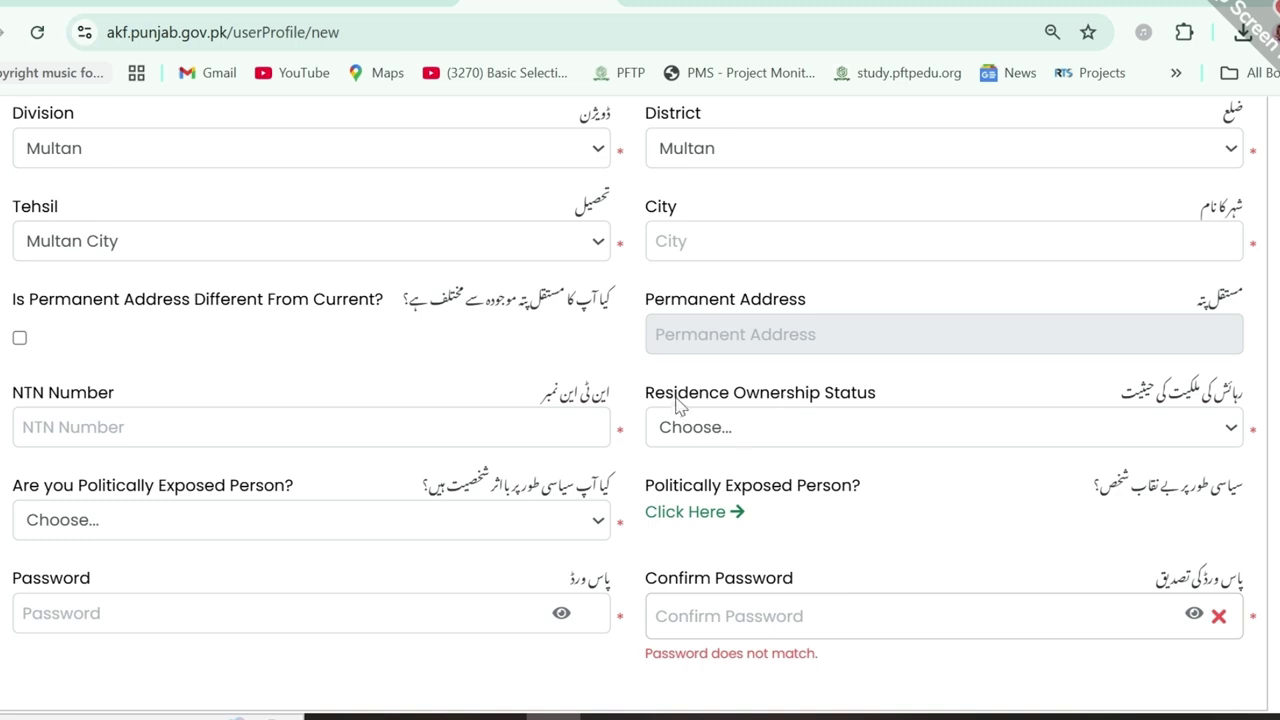
# Look through the available residence ownership status choices without selecting one.
pyautogui.click(833, 427)
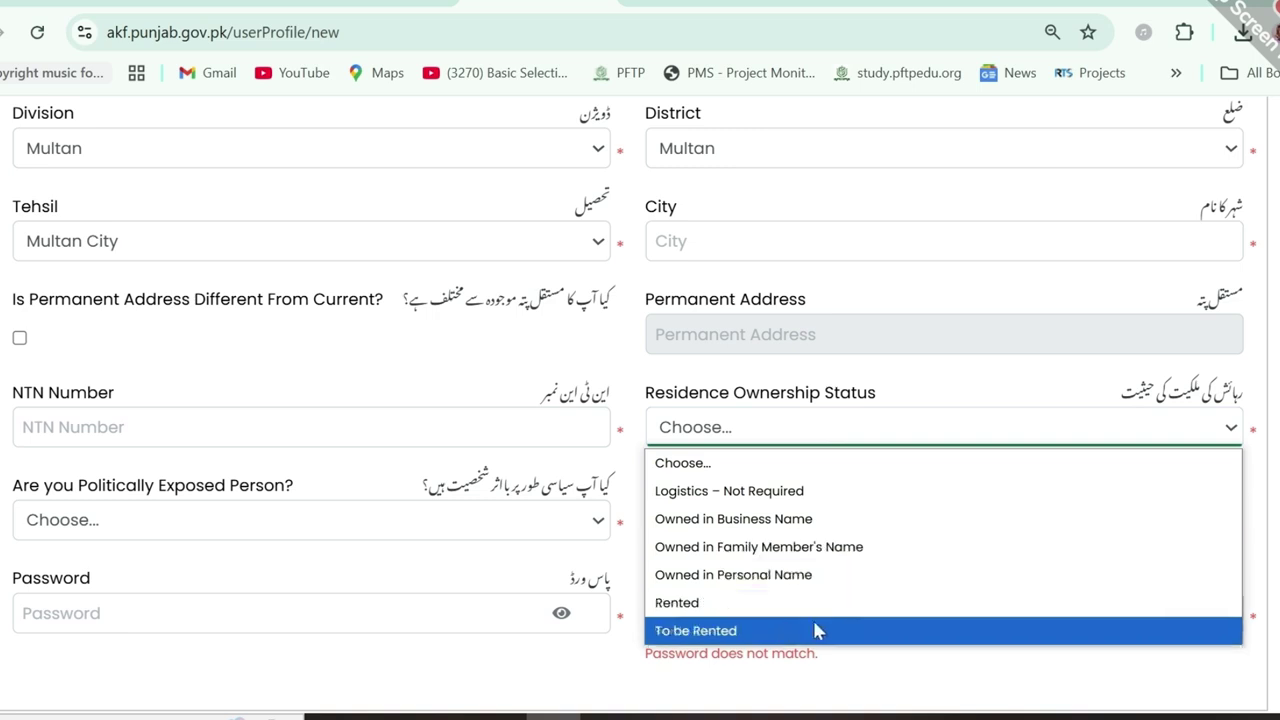
pyautogui.click(481, 718)
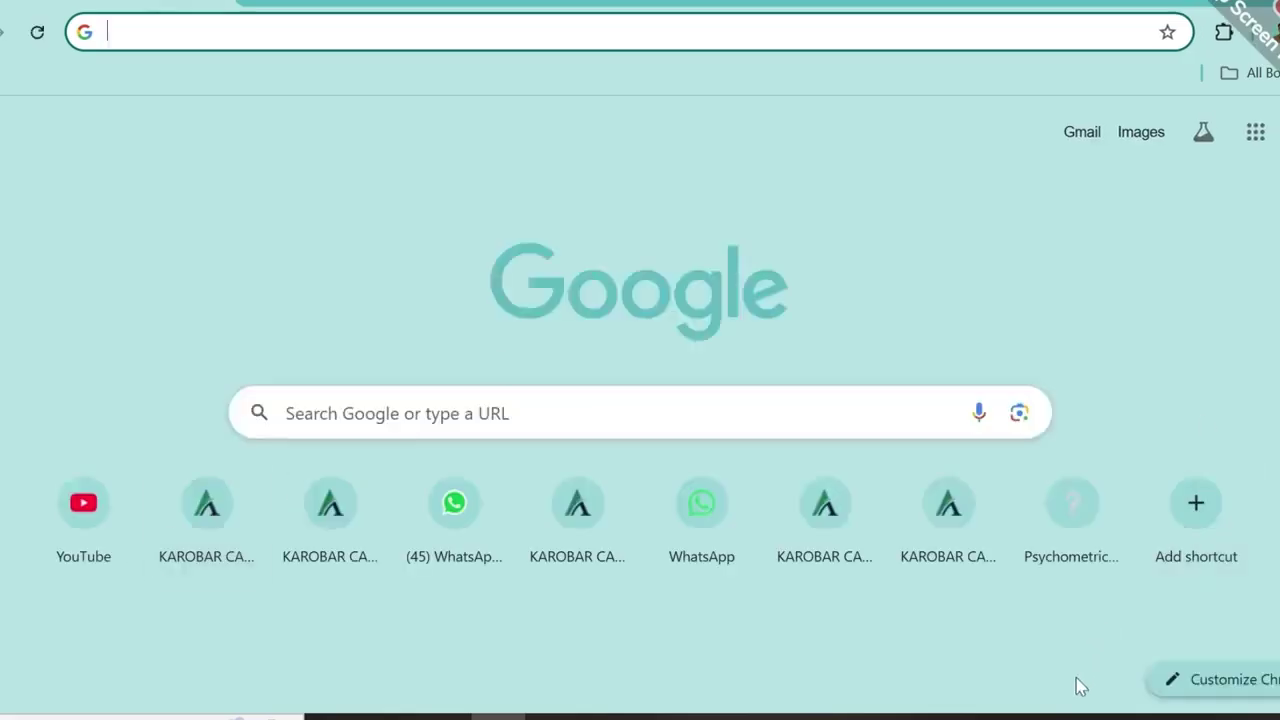
pyautogui.hotkey('alt', 'Tab')
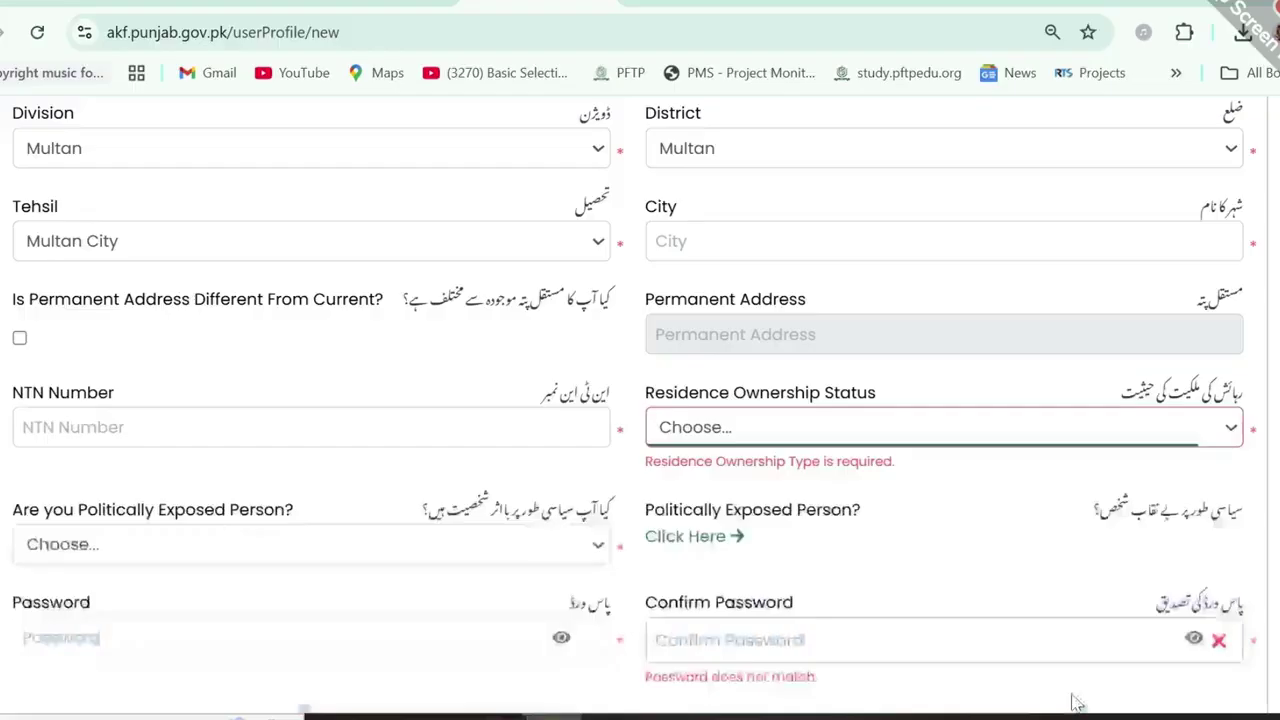
# Answer the question about being a politically exposed person with NO.
pyautogui.click(203, 543)
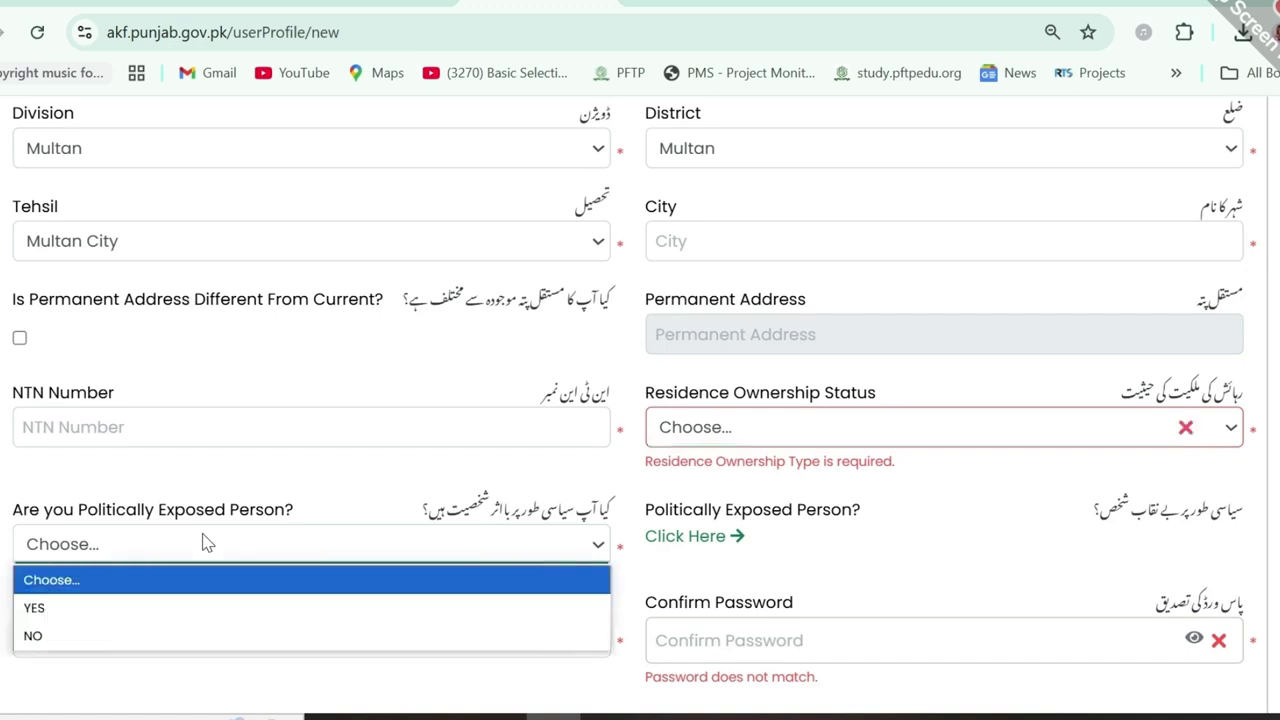
pyautogui.click(71, 637)
# Review the password fields at the end of the registration form and go to the applicant login.
pyautogui.scroll(-2, 333, 298)
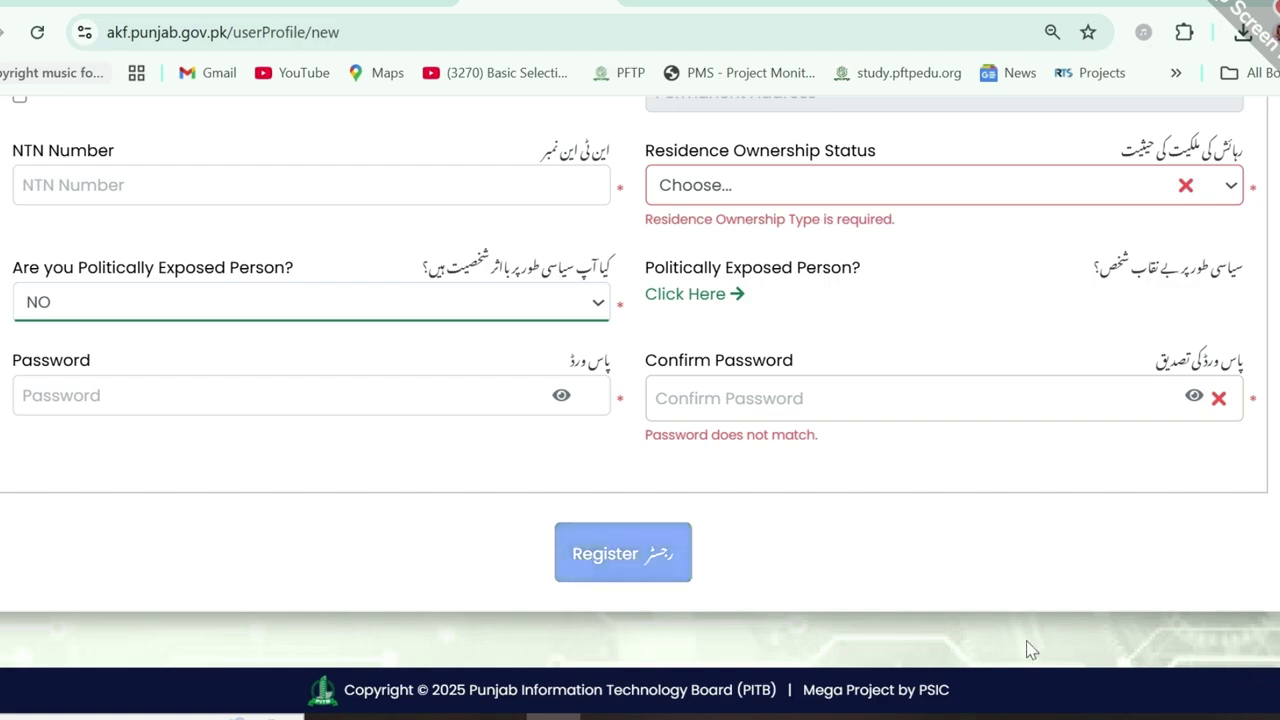
pyautogui.scroll(15, 640, 408)
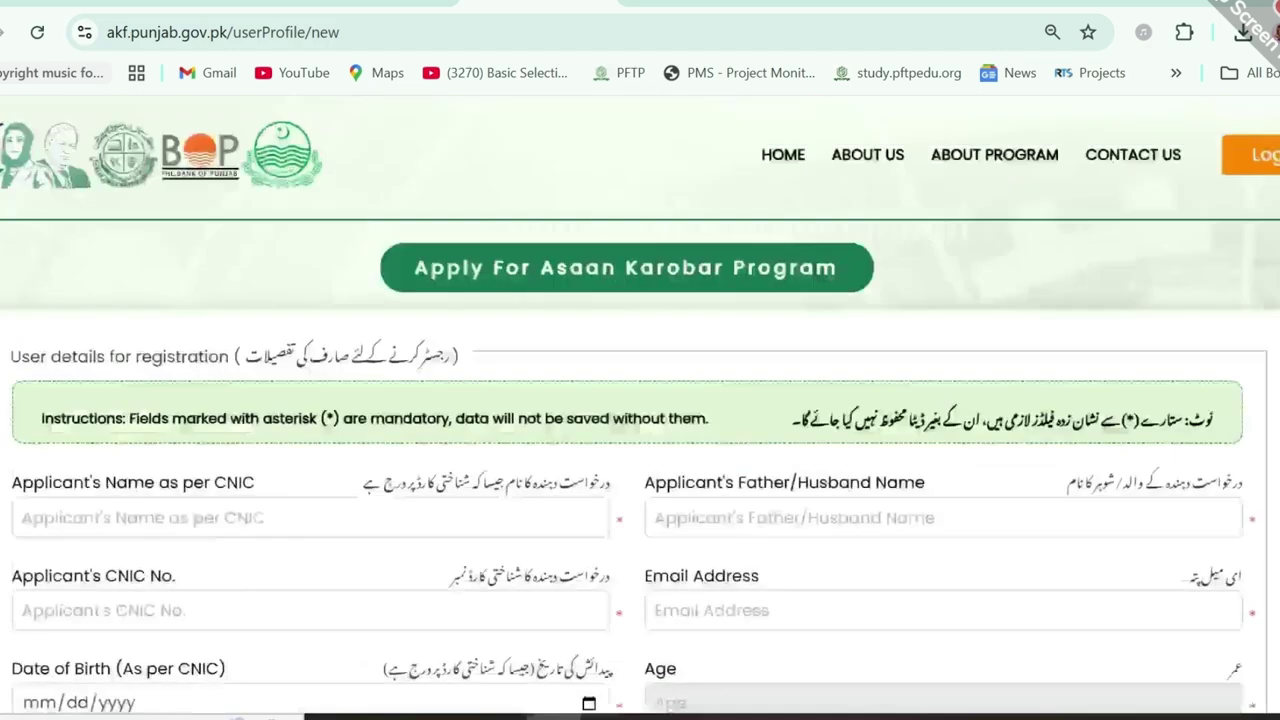
pyautogui.click(1262, 158)
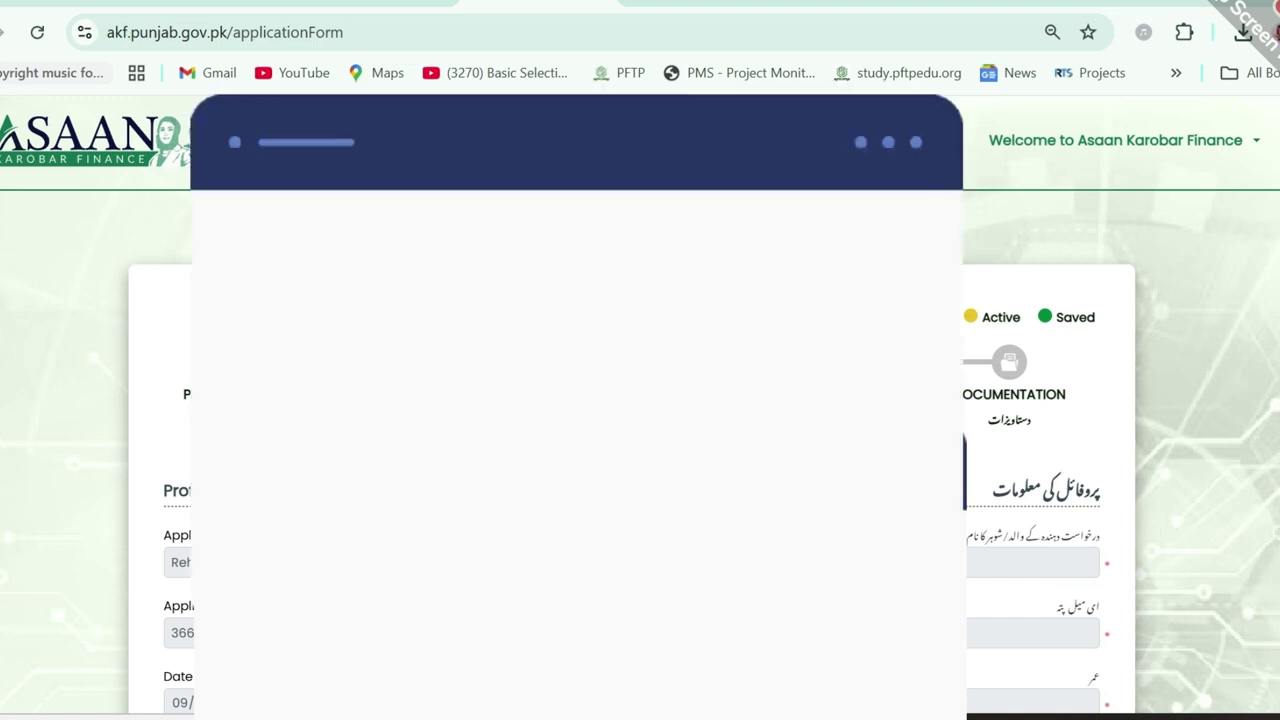
# Review the prefilled Profile Information section of the application form, save it and continue to Business Details.
pyautogui.scroll(-3, 1040, 400)
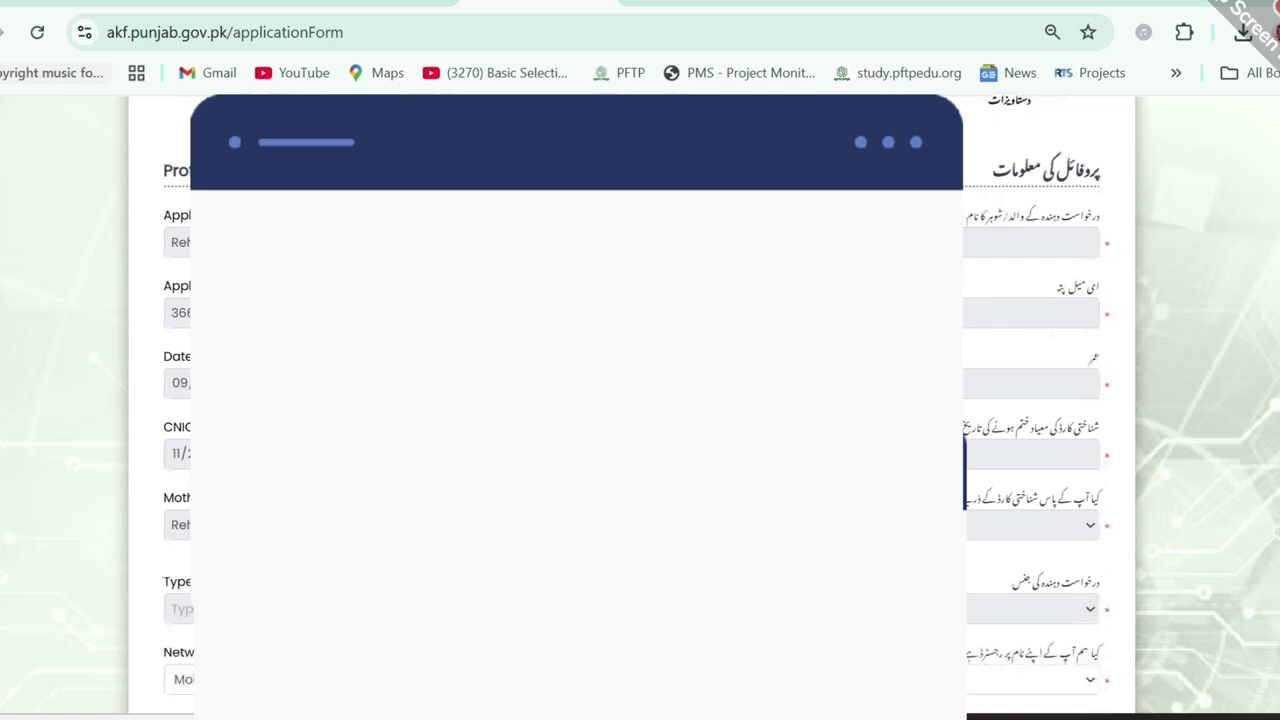
pyautogui.scroll(-6, 640, 400)
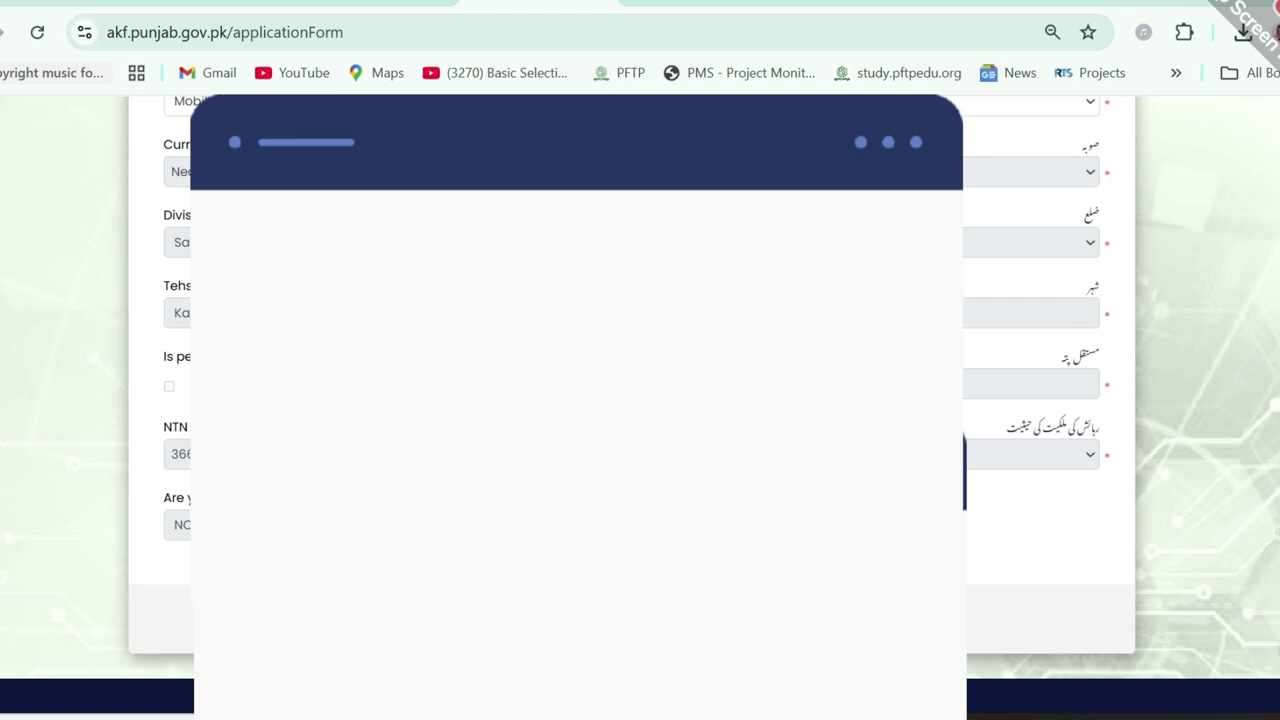
pyautogui.scroll(3, 640, 400)
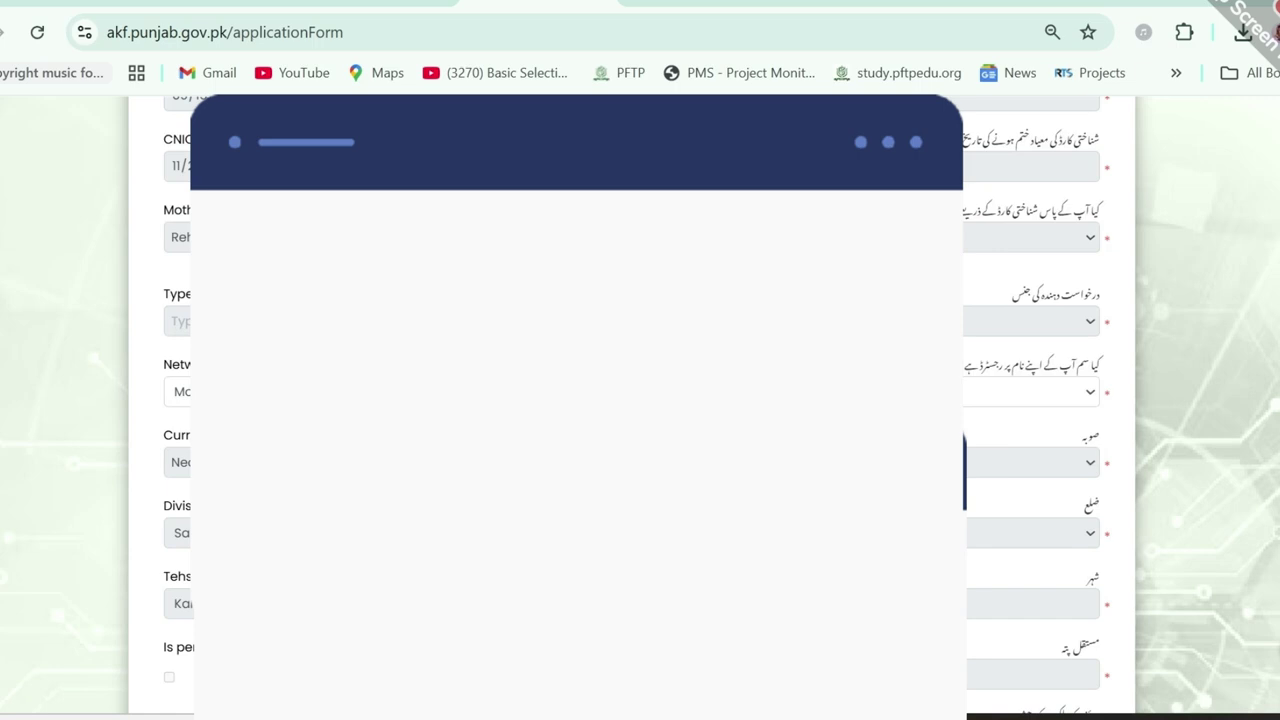
pyautogui.scroll(3, 640, 400)
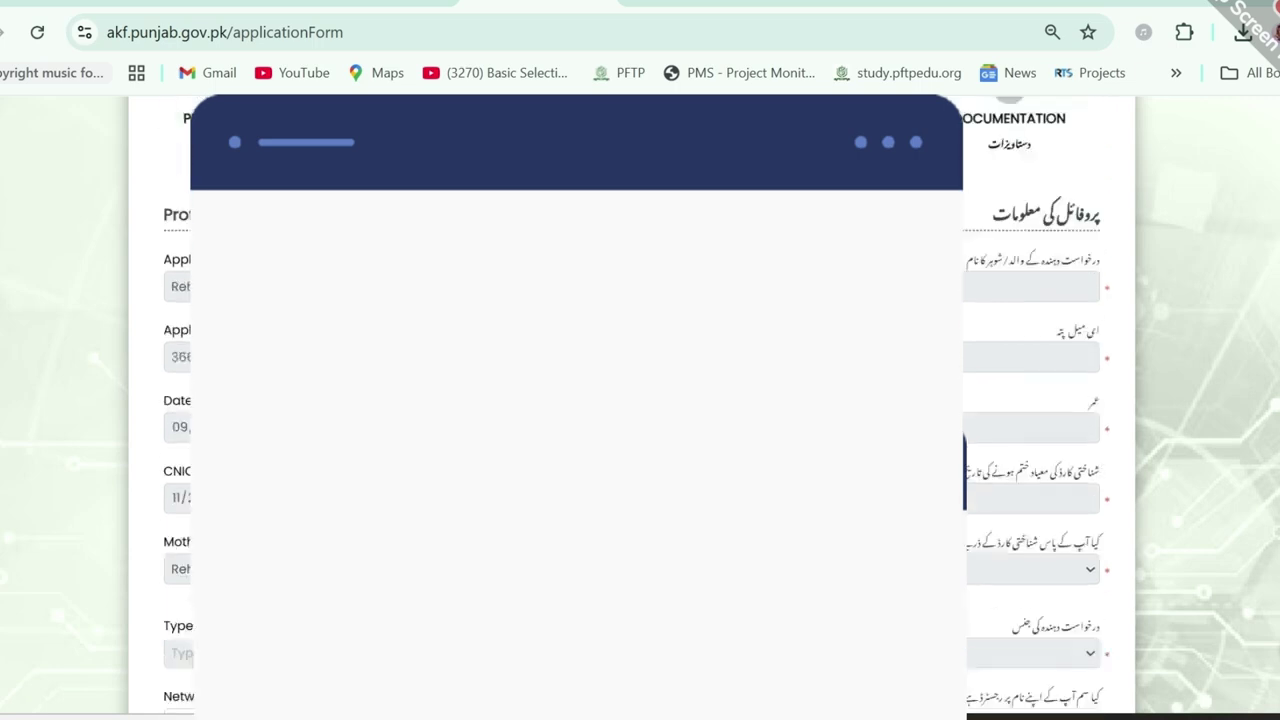
pyautogui.scroll(2, 640, 400)
pyautogui.scroll(-6, 640, 400)
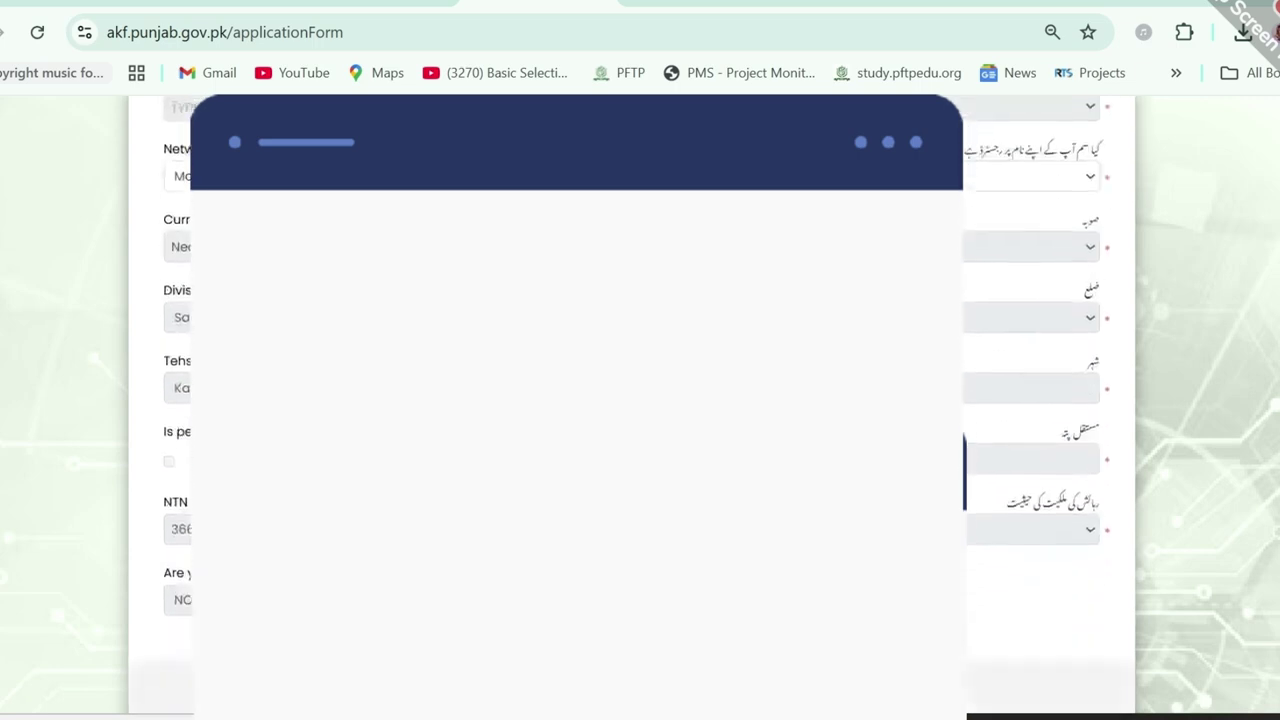
pyautogui.scroll(-1, 640, 400)
pyautogui.click(660, 619)
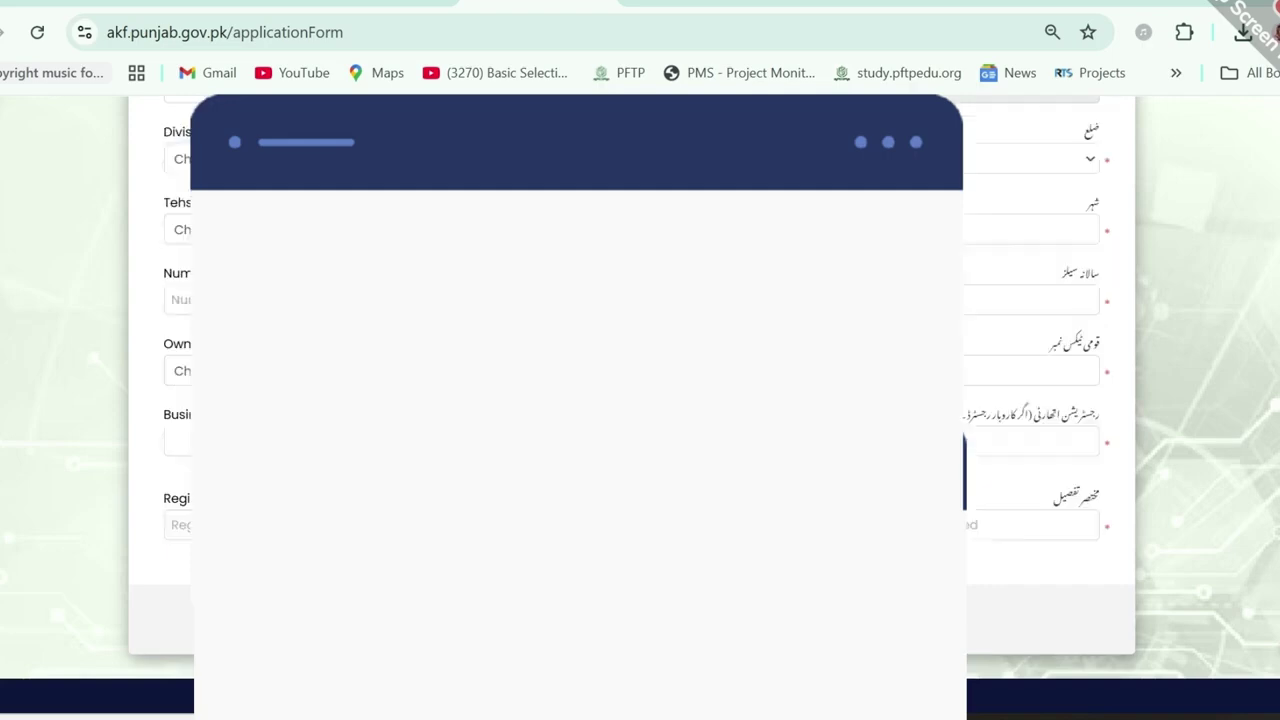
pyautogui.click(647, 495)
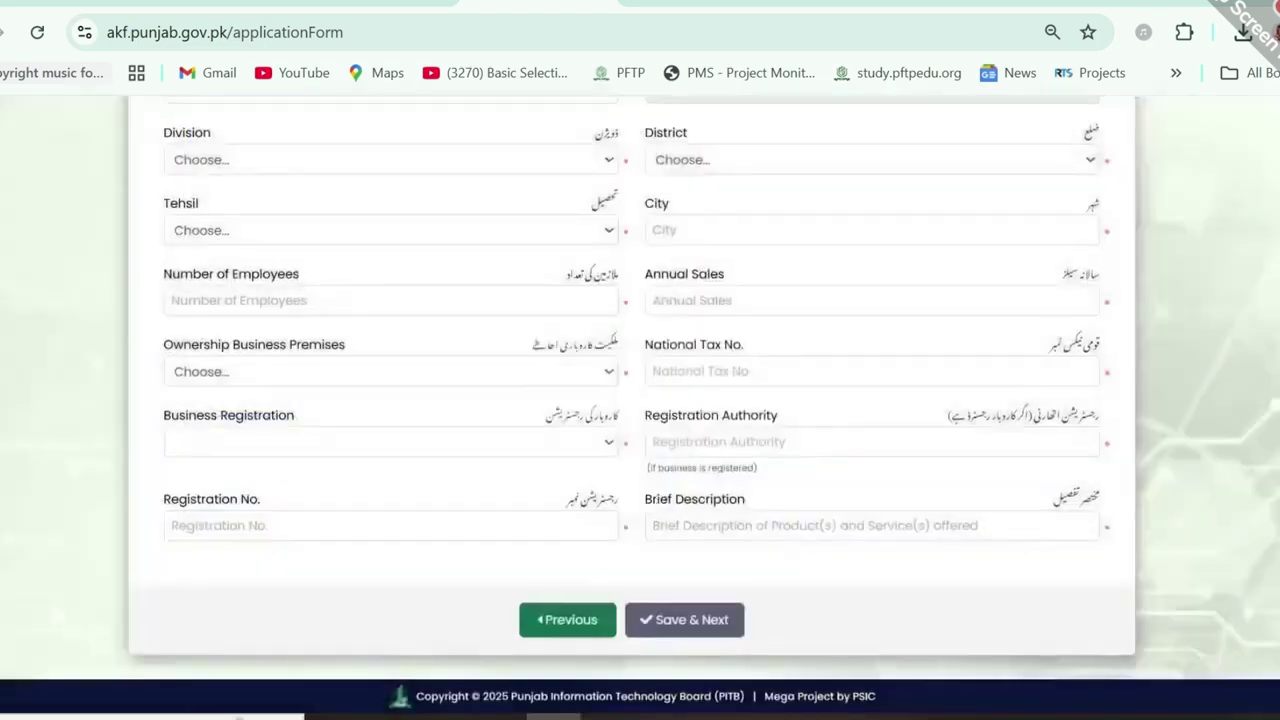
# Examine the Business Details section, including the business name, contact person, phone, email and address fields.
pyautogui.scroll(8, 640, 405)
pyautogui.scroll(-2, 640, 405)
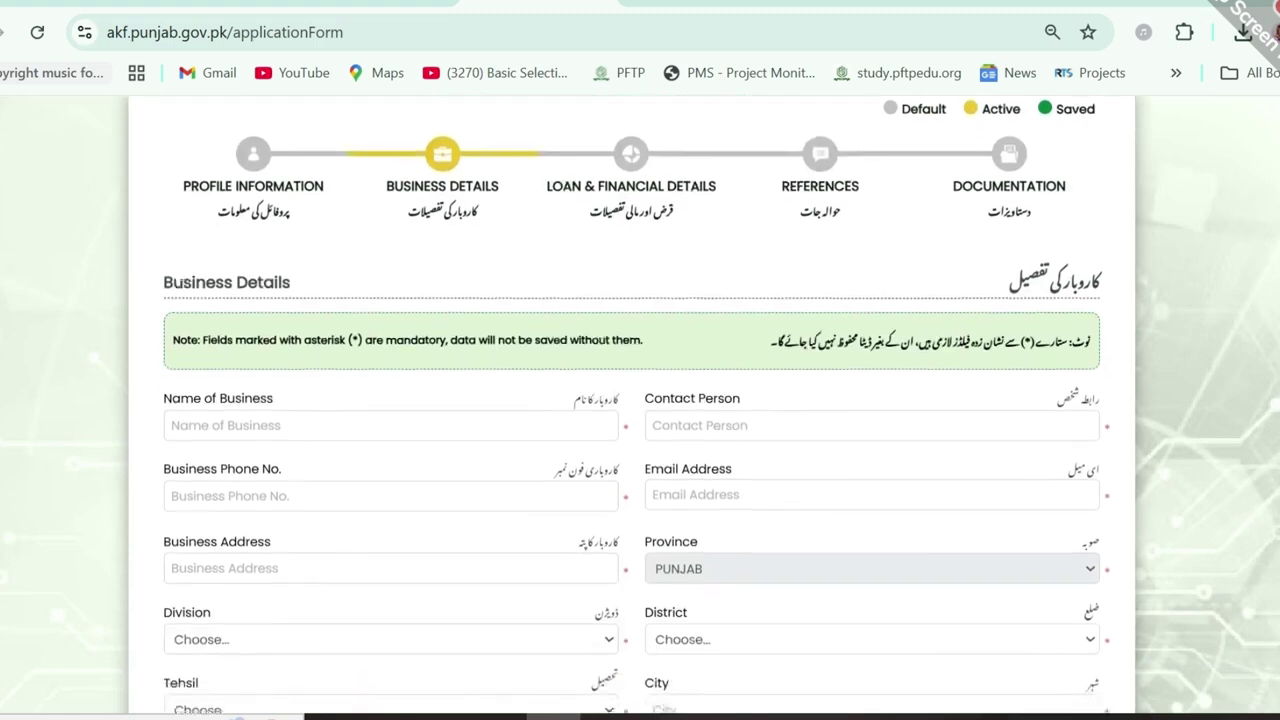
pyautogui.scroll(-2, 325, 203)
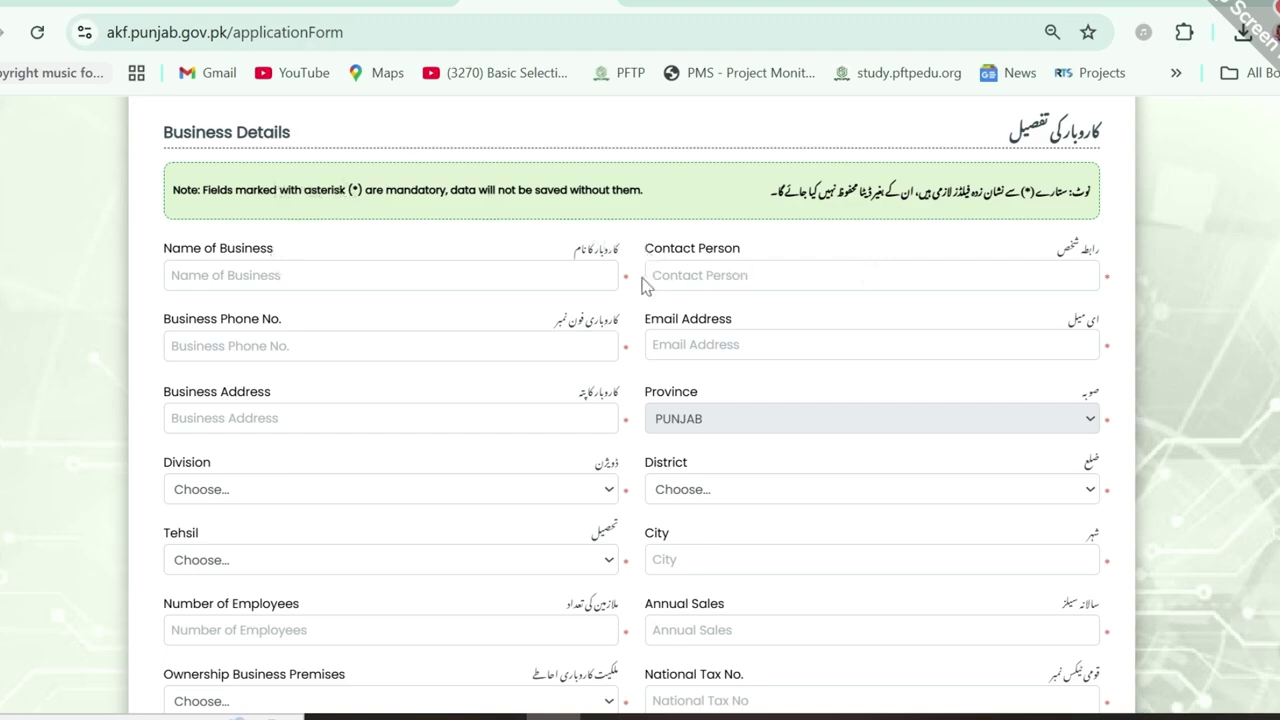
pyautogui.scroll(5, 363, 271)
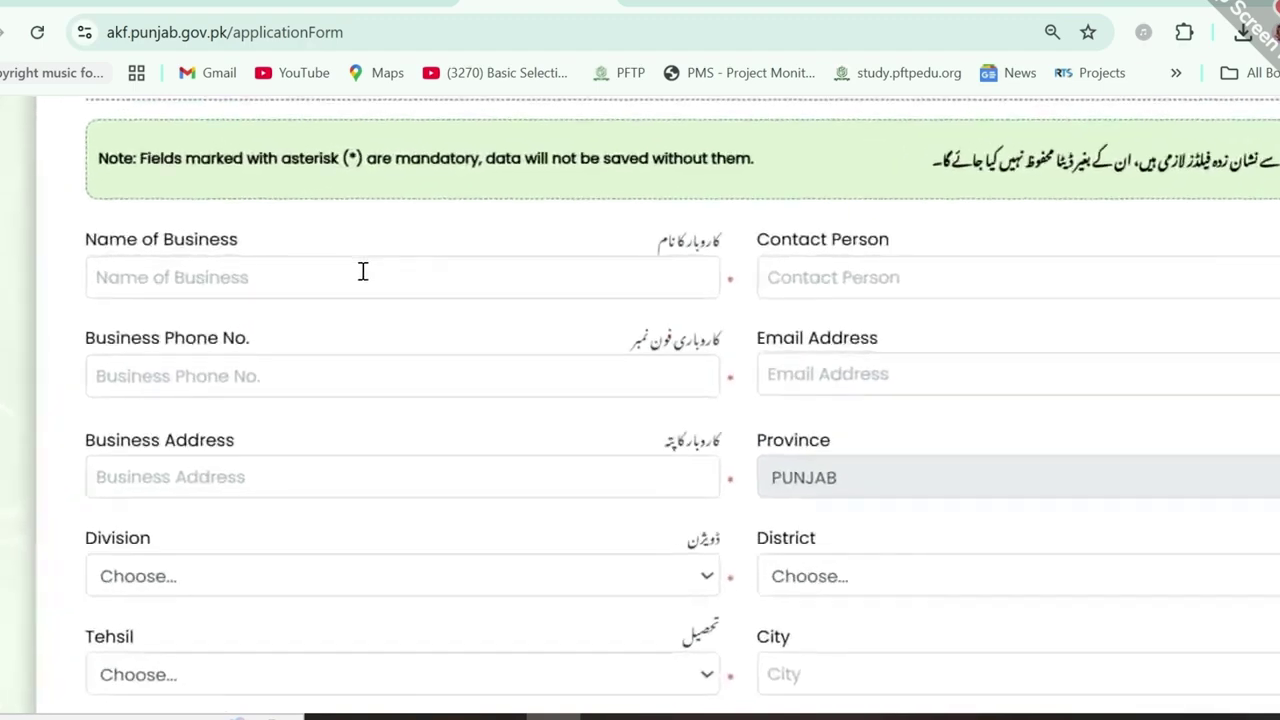
pyautogui.hscroll(2, 363, 271)
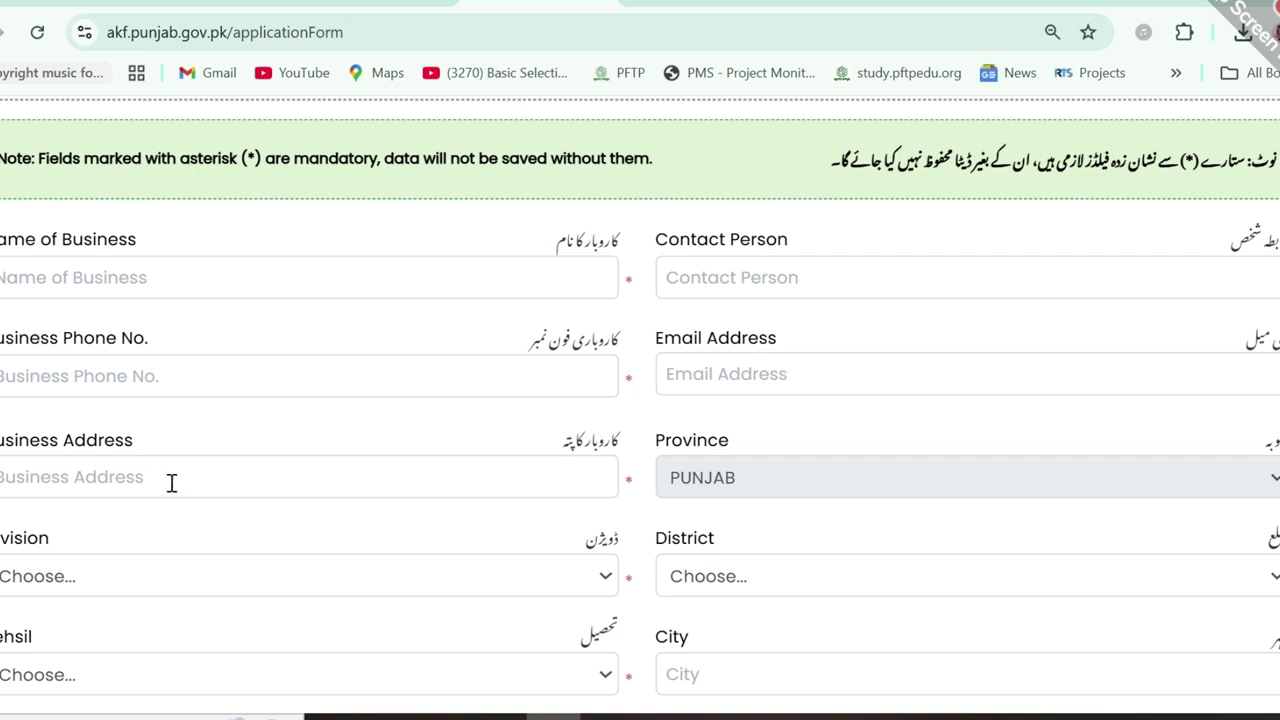
# Look through the choices for the business's division, district and tehsil without selecting any.
pyautogui.scroll(-3, 178, 485)
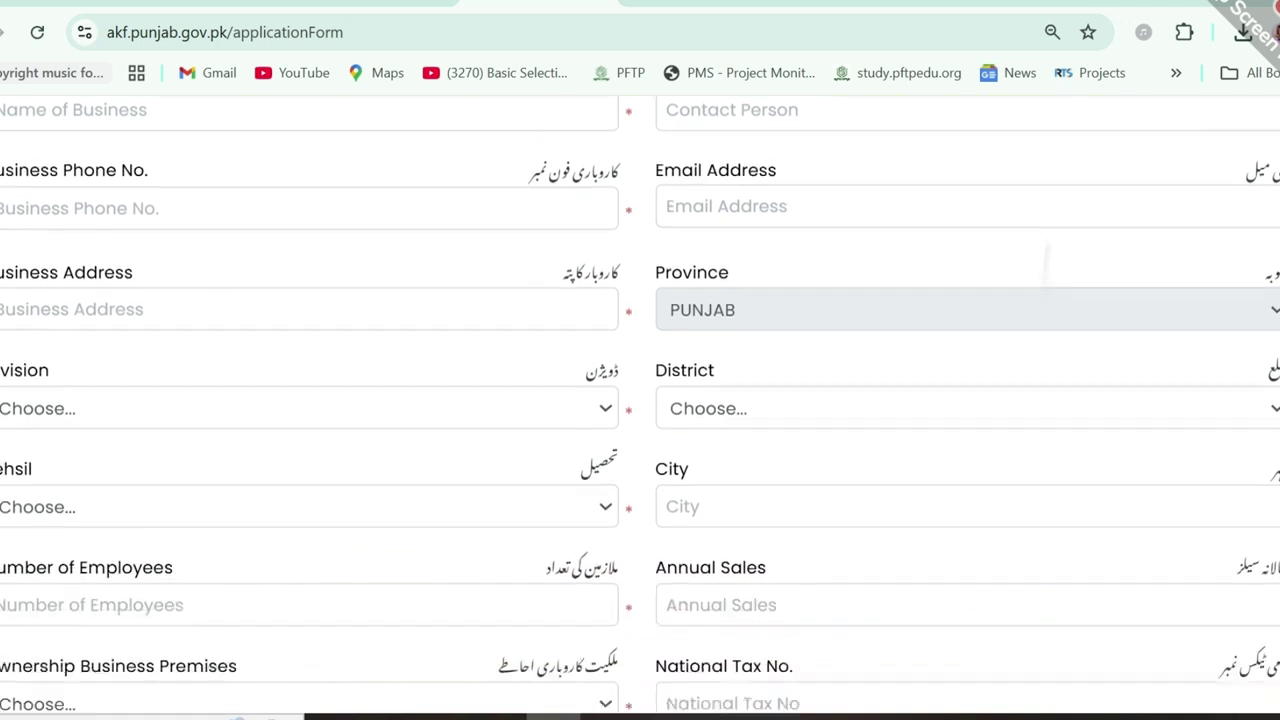
pyautogui.click(103, 320)
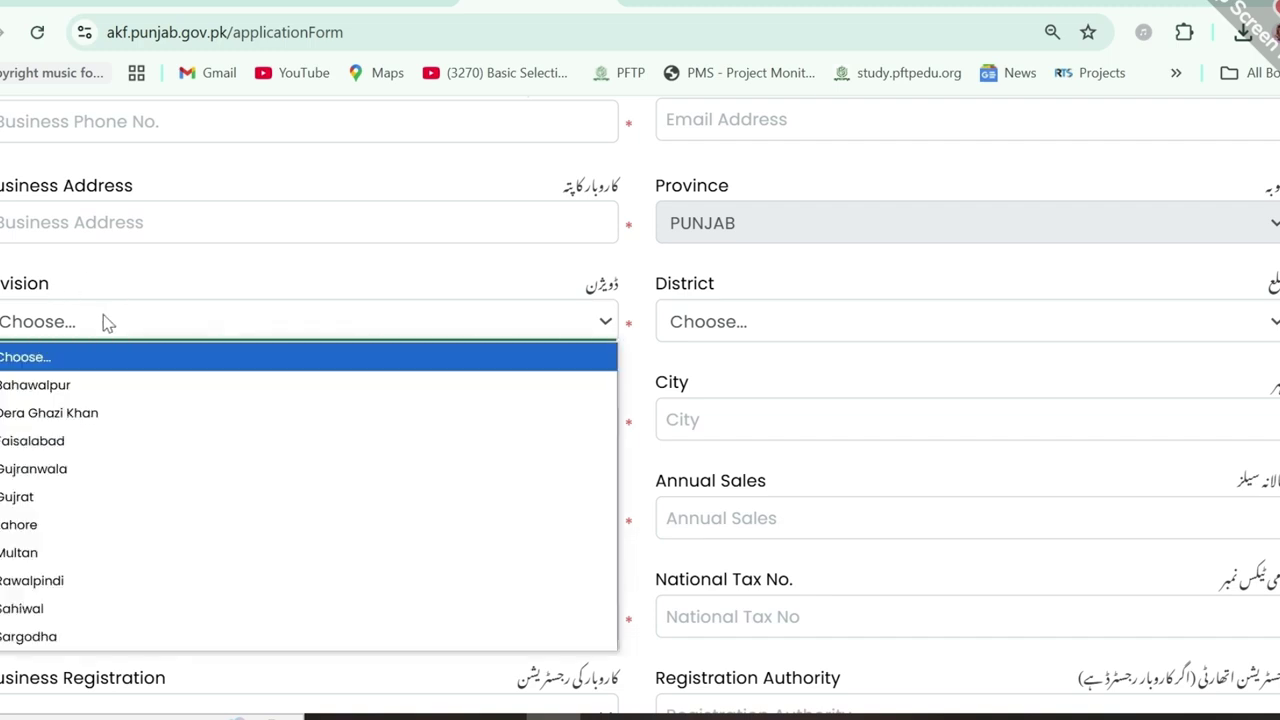
pyautogui.click(103, 320)
pyautogui.click(765, 341)
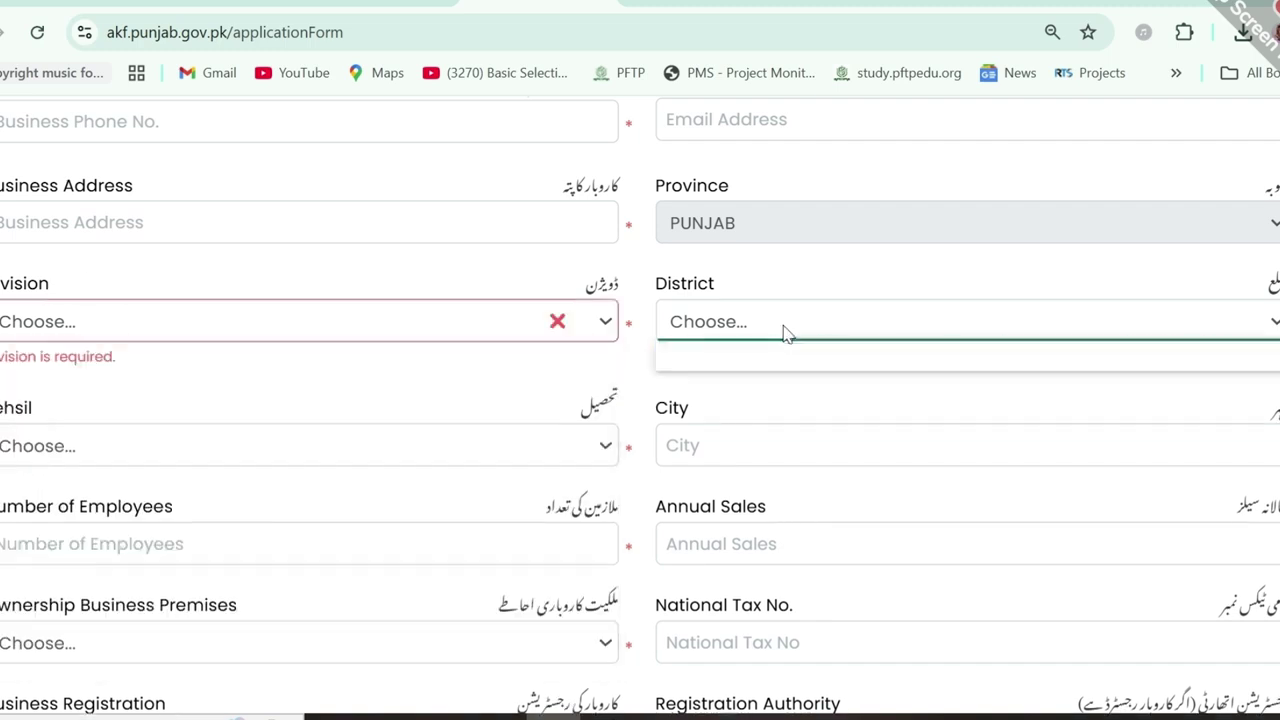
pyautogui.click(783, 331)
pyautogui.click(370, 458)
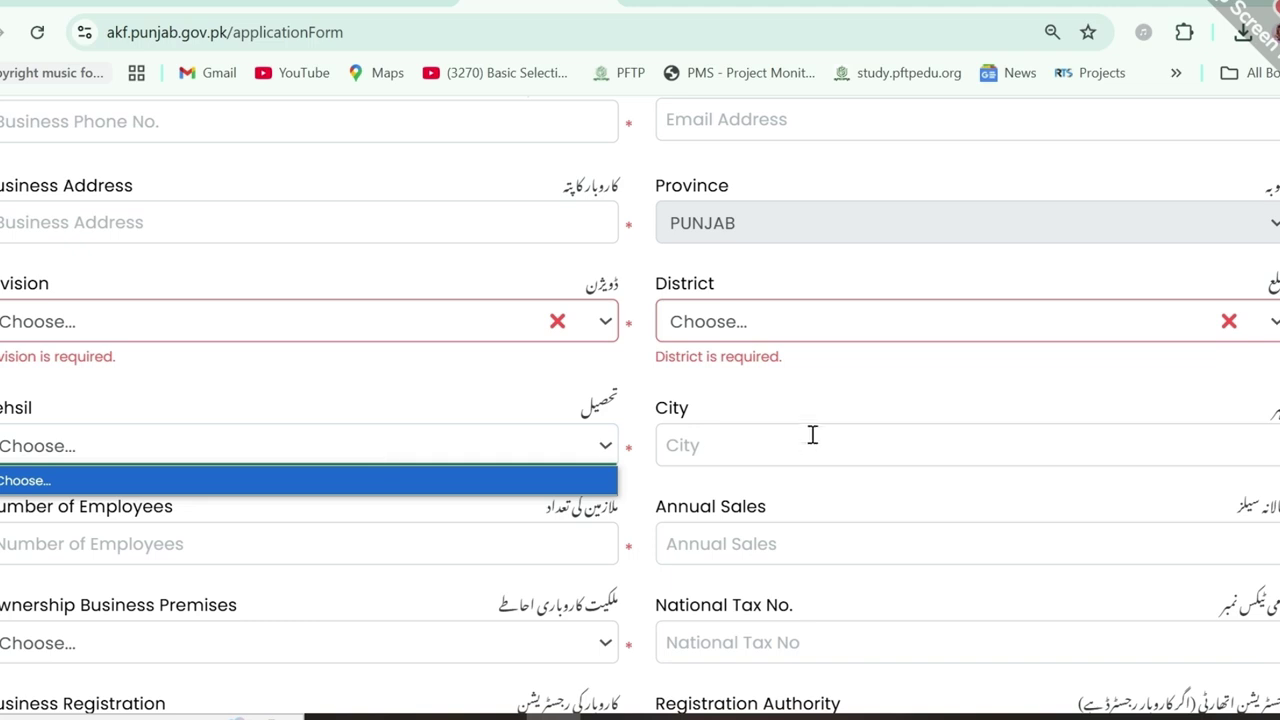
pyautogui.click(820, 401)
# Set the ownership of the business premises to Owned in Family Member's Name.
pyautogui.scroll(-3, 520, 460)
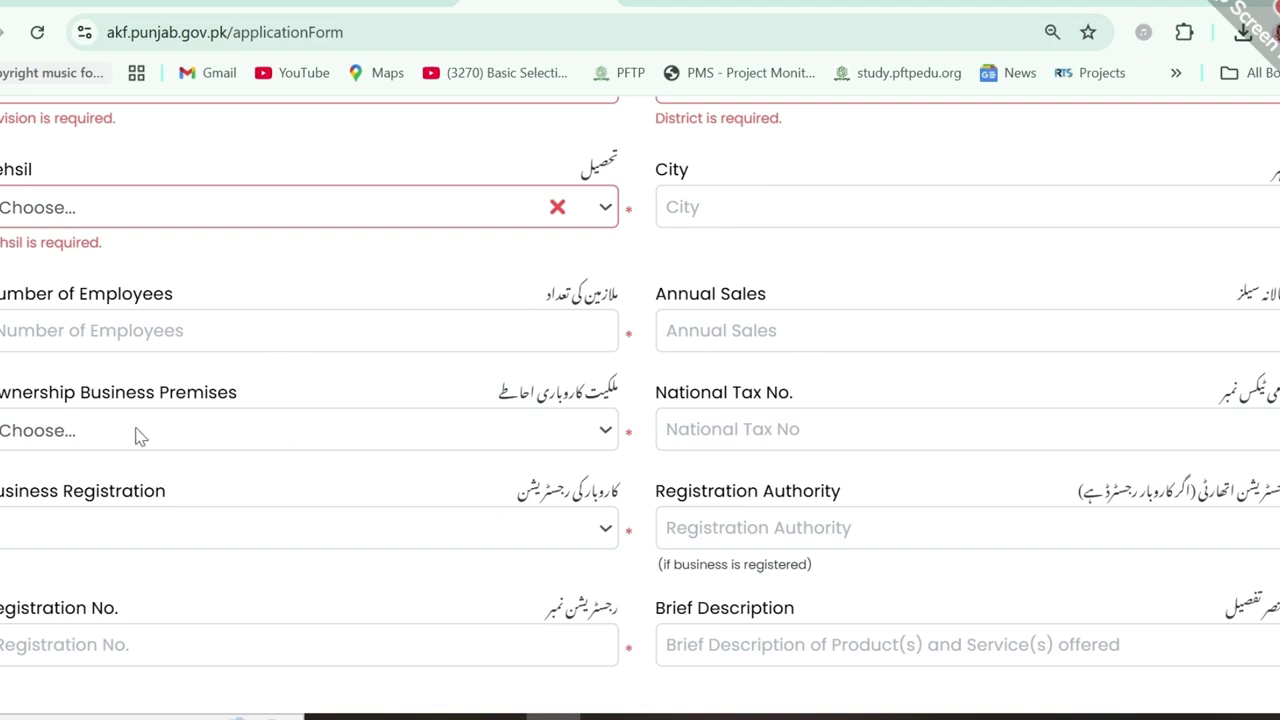
pyautogui.click(197, 440)
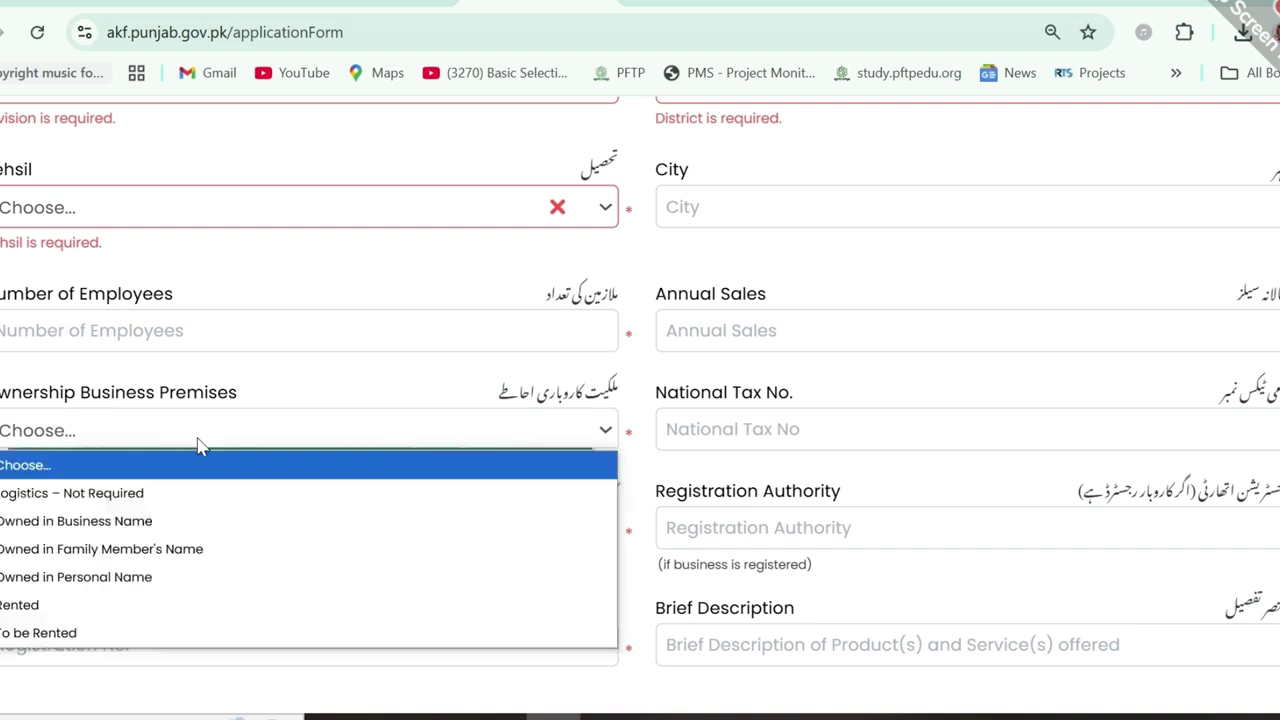
pyautogui.click(140, 558)
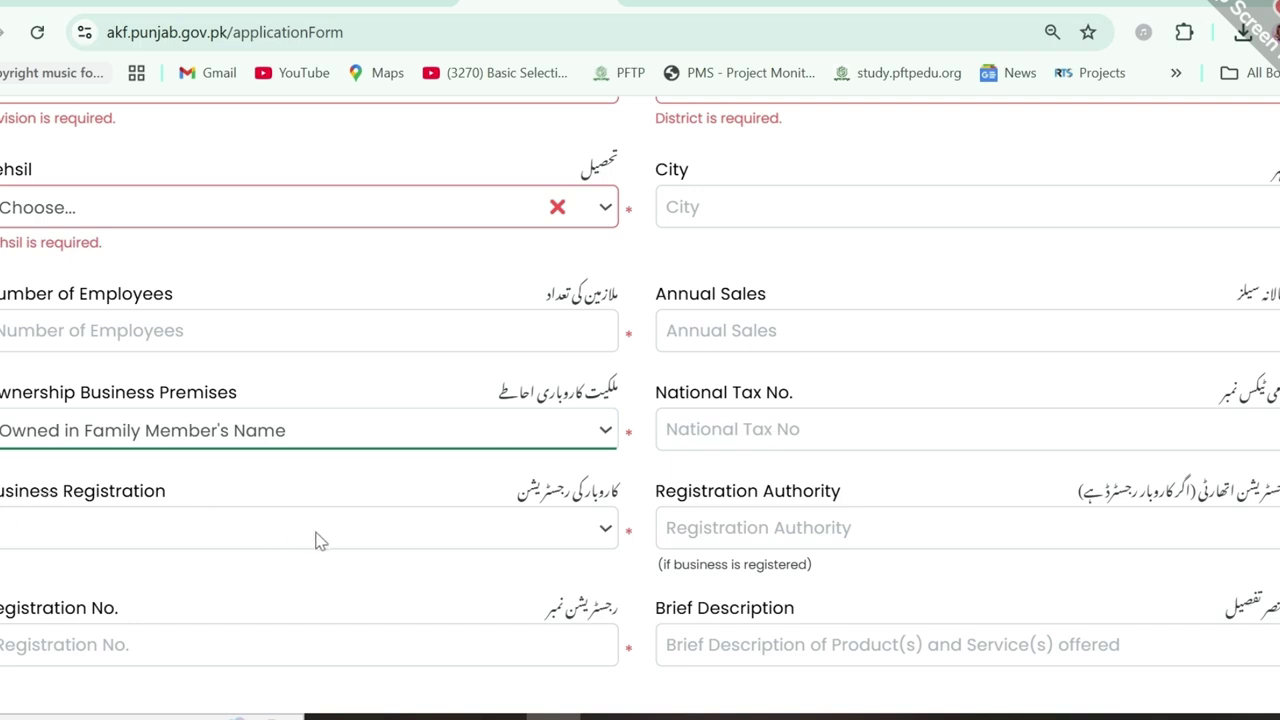
# Try NO for Business Registration, and change the selection to YES.
pyautogui.click(412, 546)
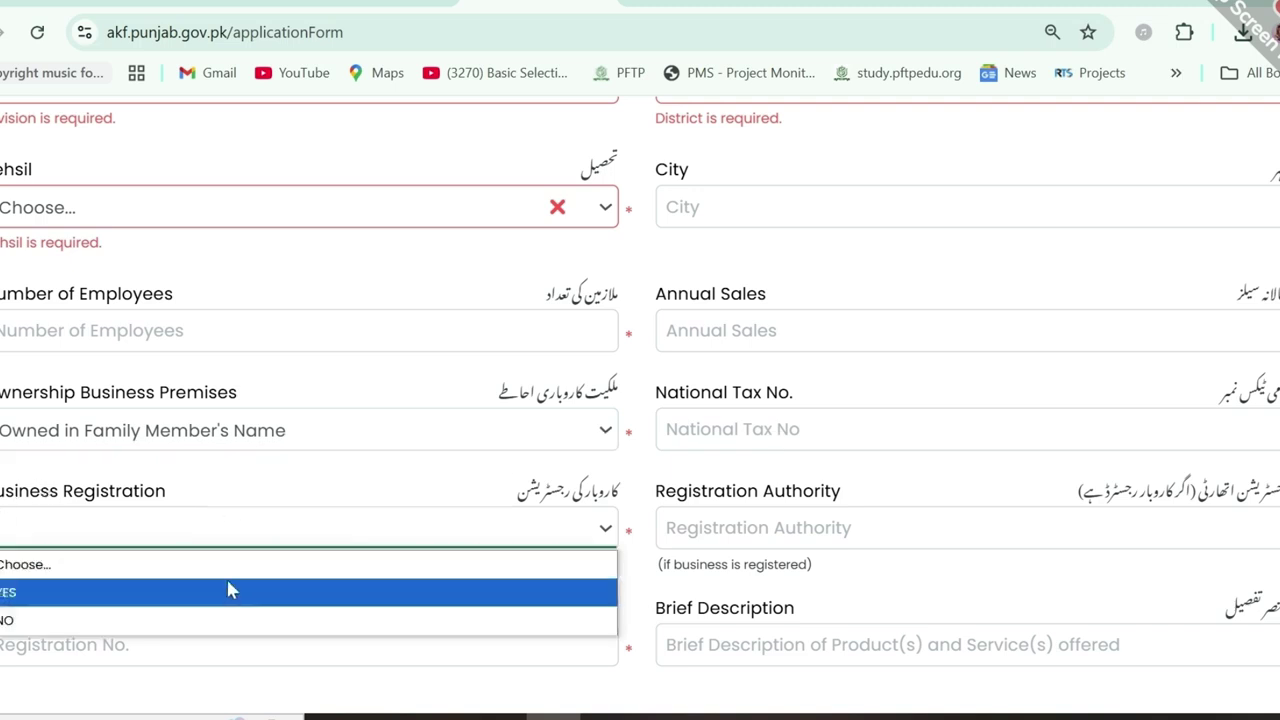
pyautogui.click(157, 624)
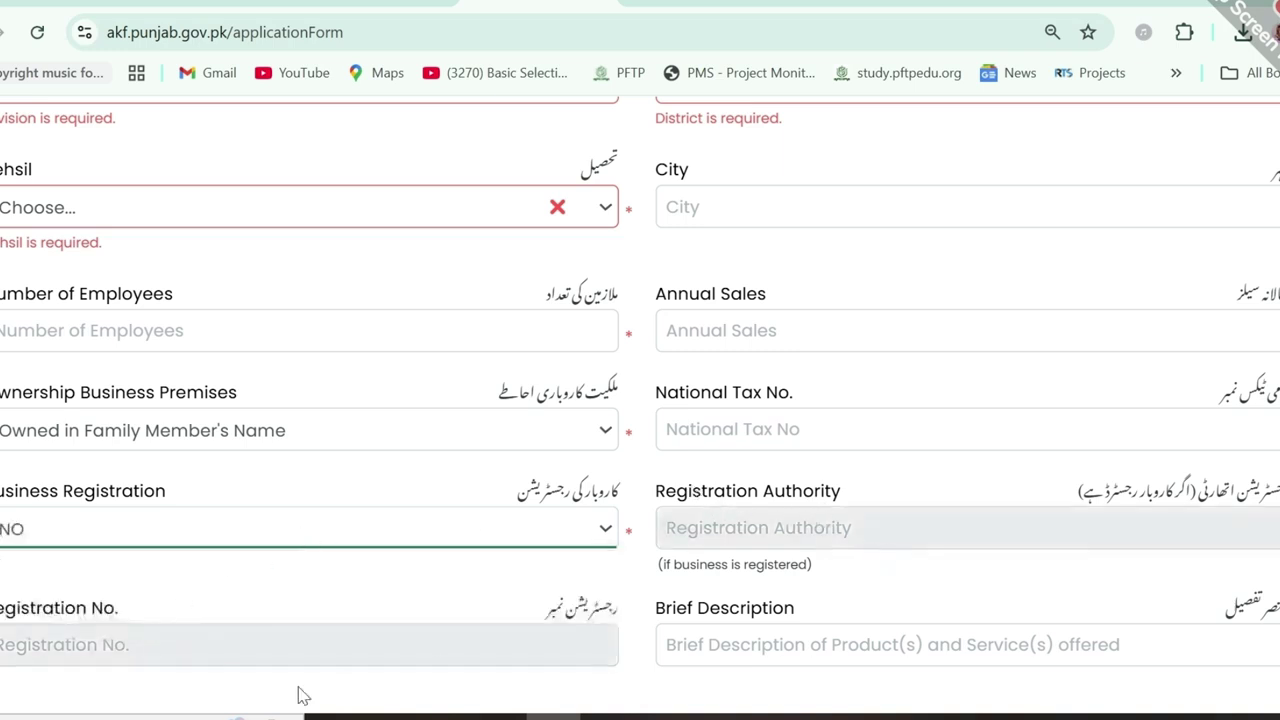
pyautogui.click(91, 538)
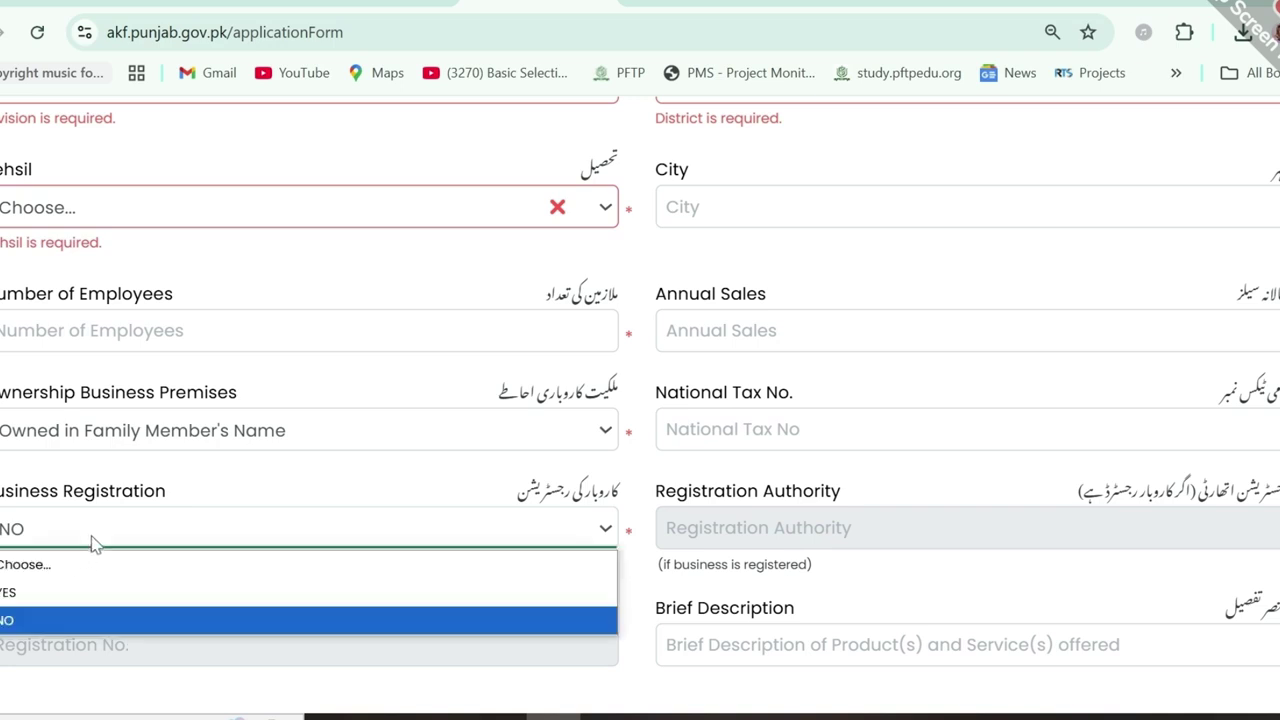
pyautogui.click(55, 597)
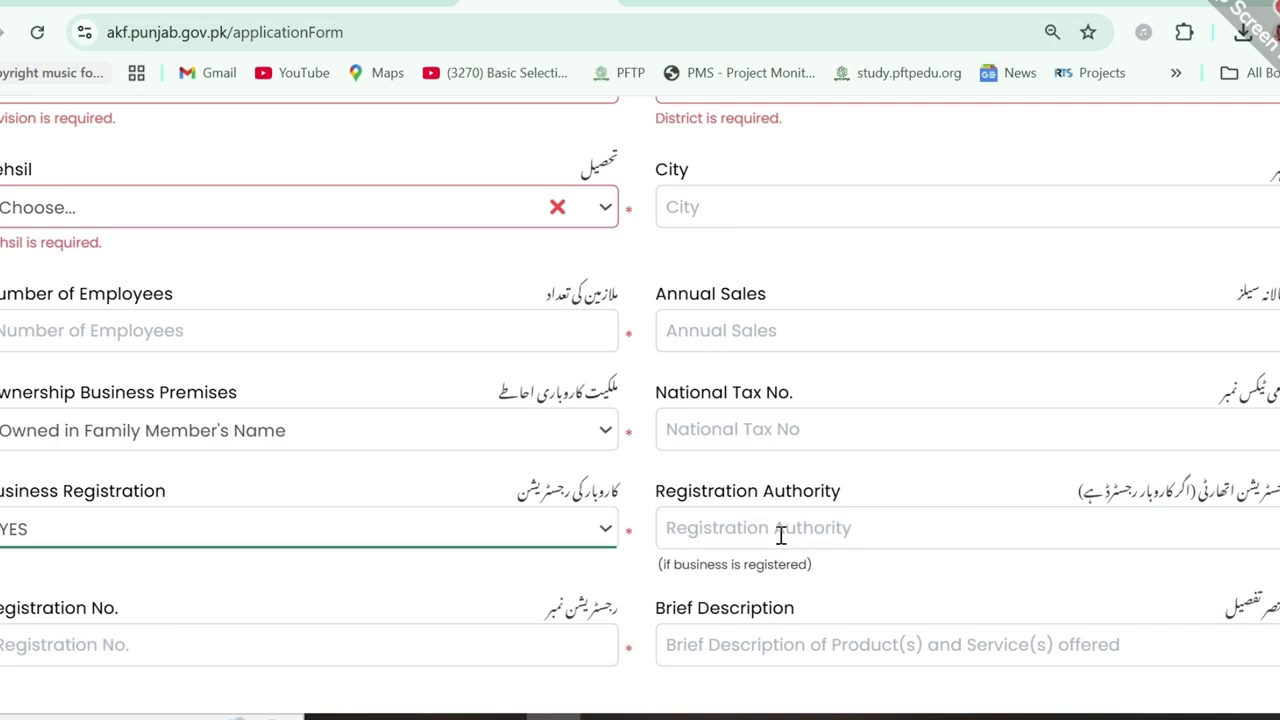
pyautogui.scroll(-2, 781, 535)
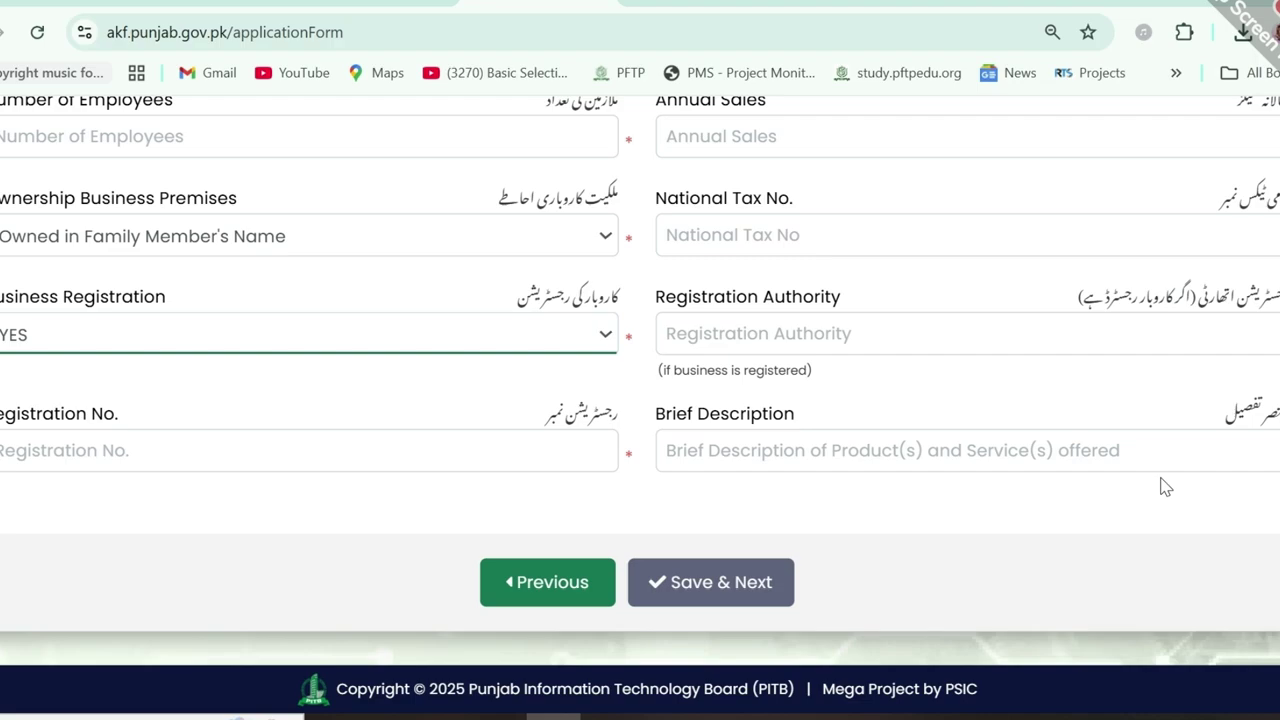
# Go to the Loan & Financial Details section and open the business establishment date calendar without choosing a date.
pyautogui.scroll(10, 620, 493)
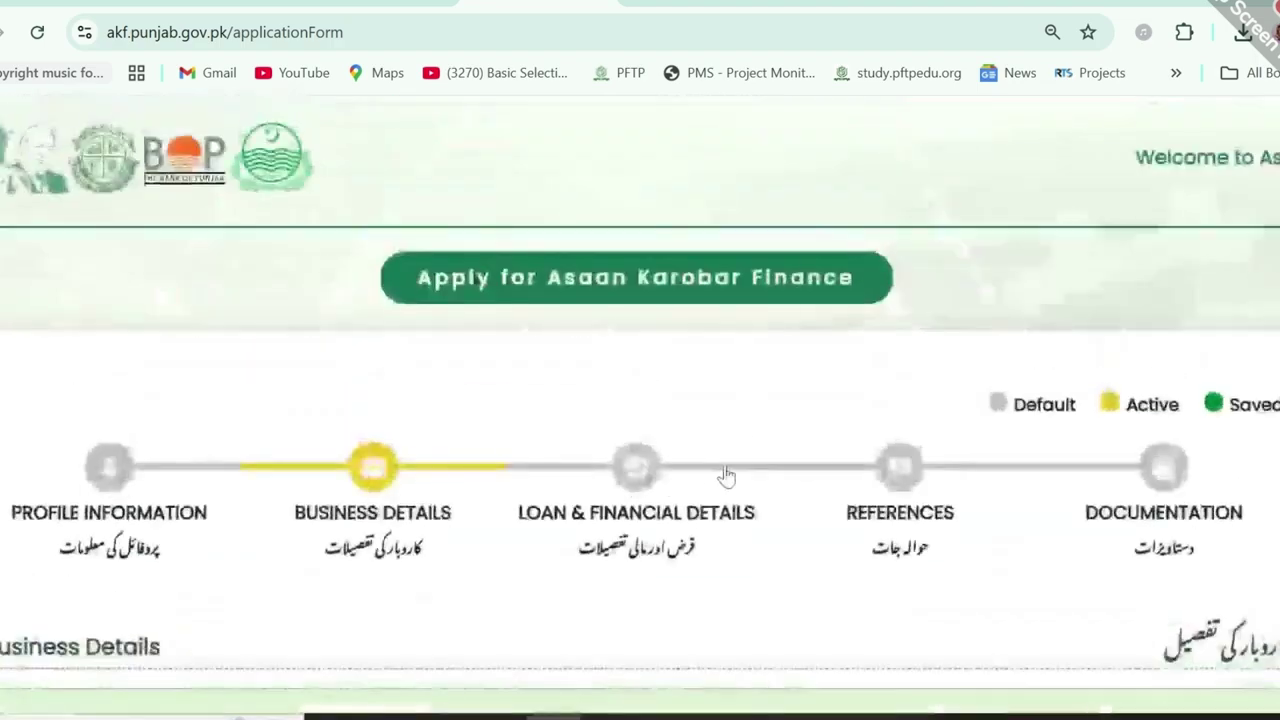
pyautogui.click(620, 493)
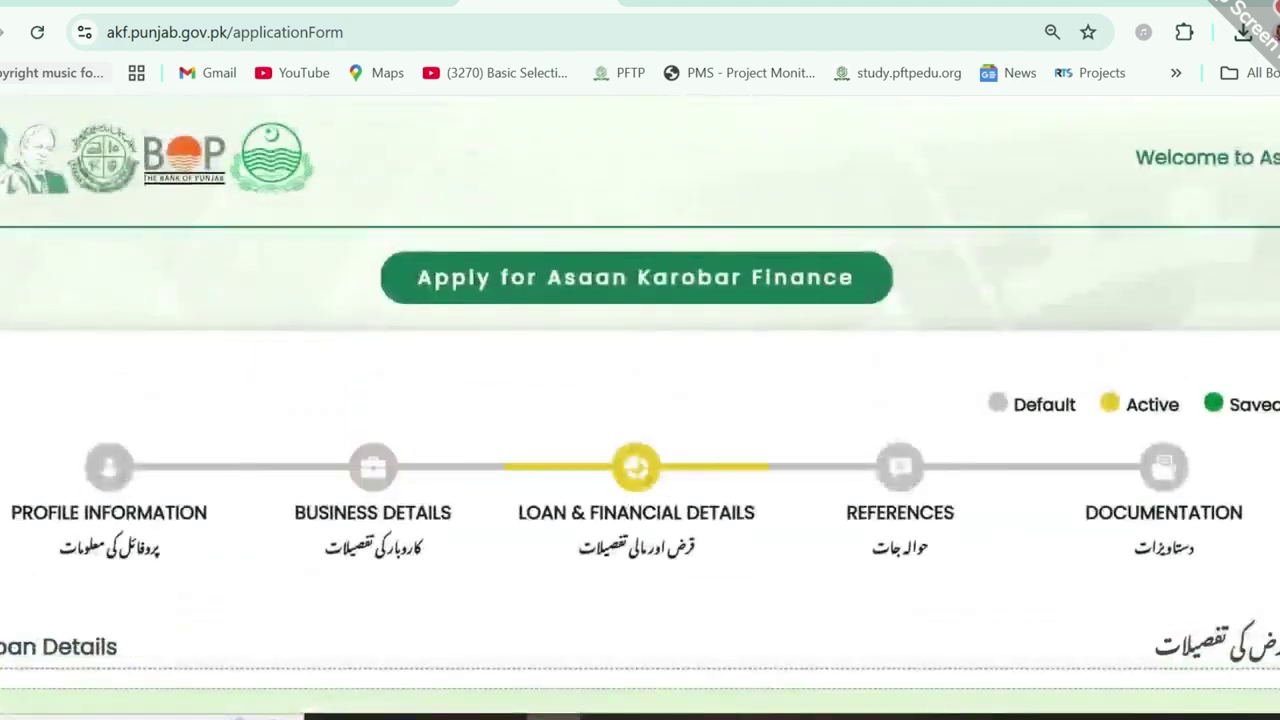
pyautogui.scroll(-6, 630, 450)
pyautogui.scroll(1, 630, 450)
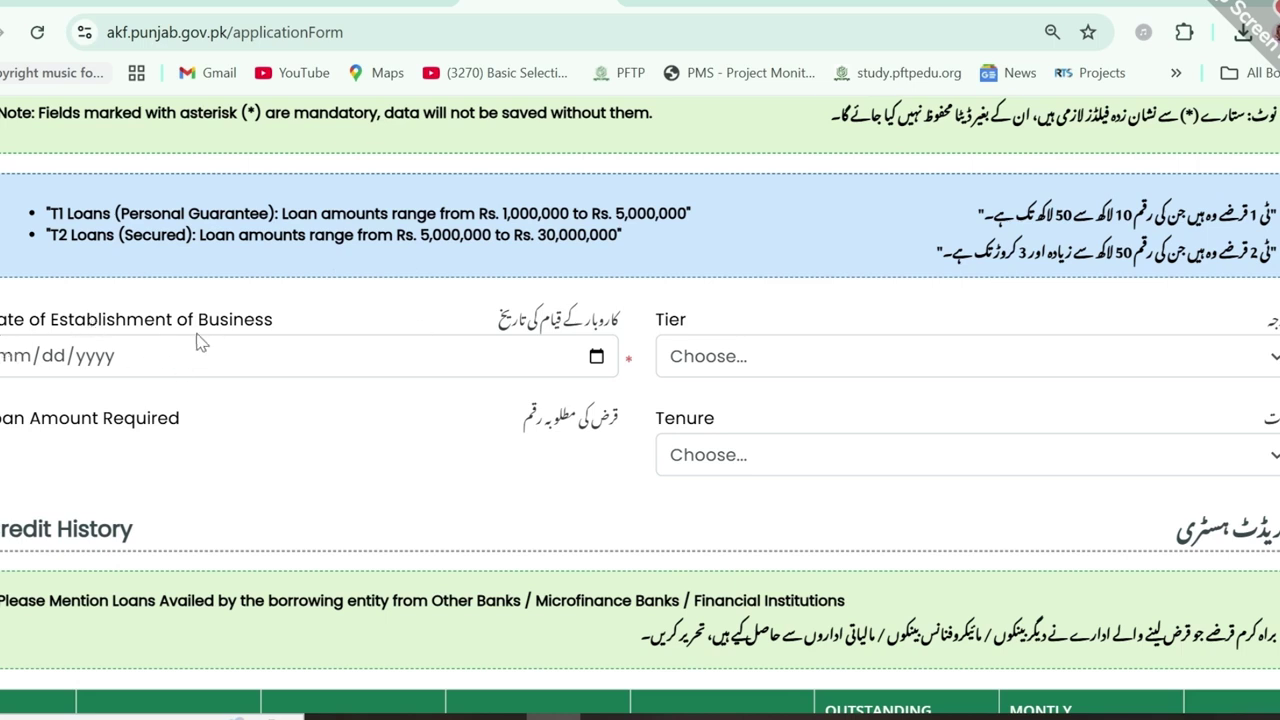
pyautogui.click(597, 360)
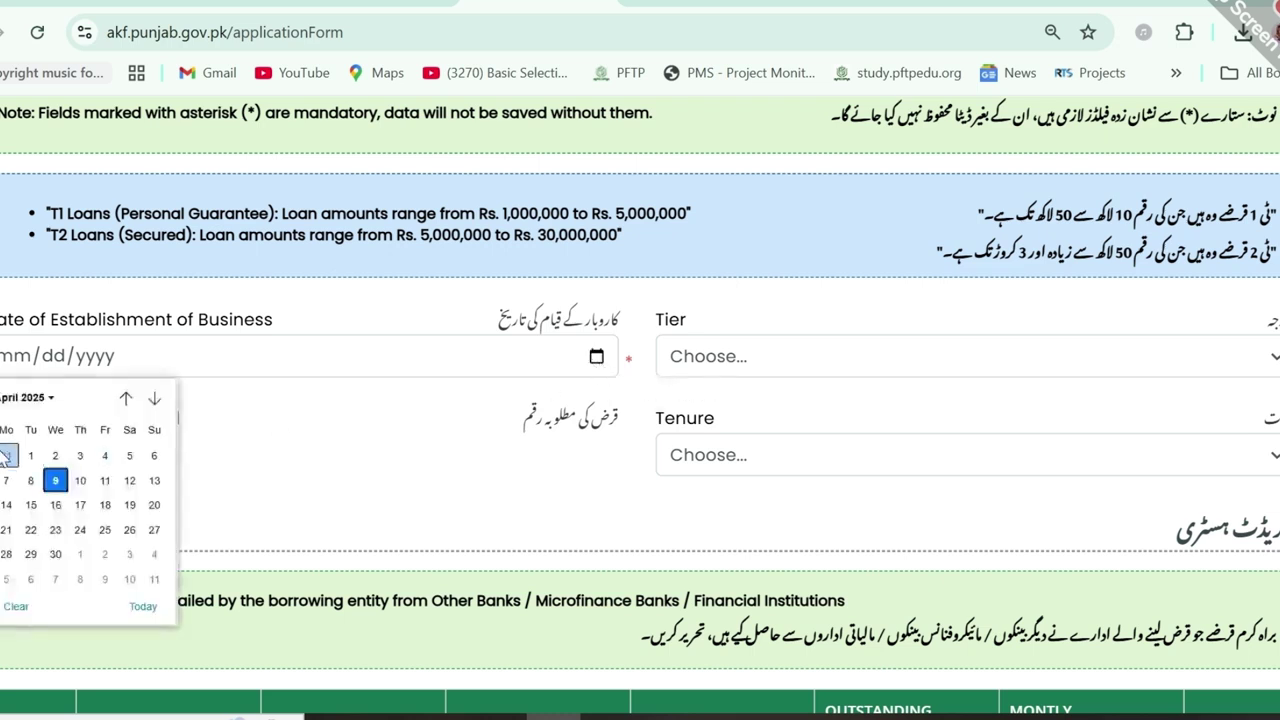
pyautogui.click(303, 406)
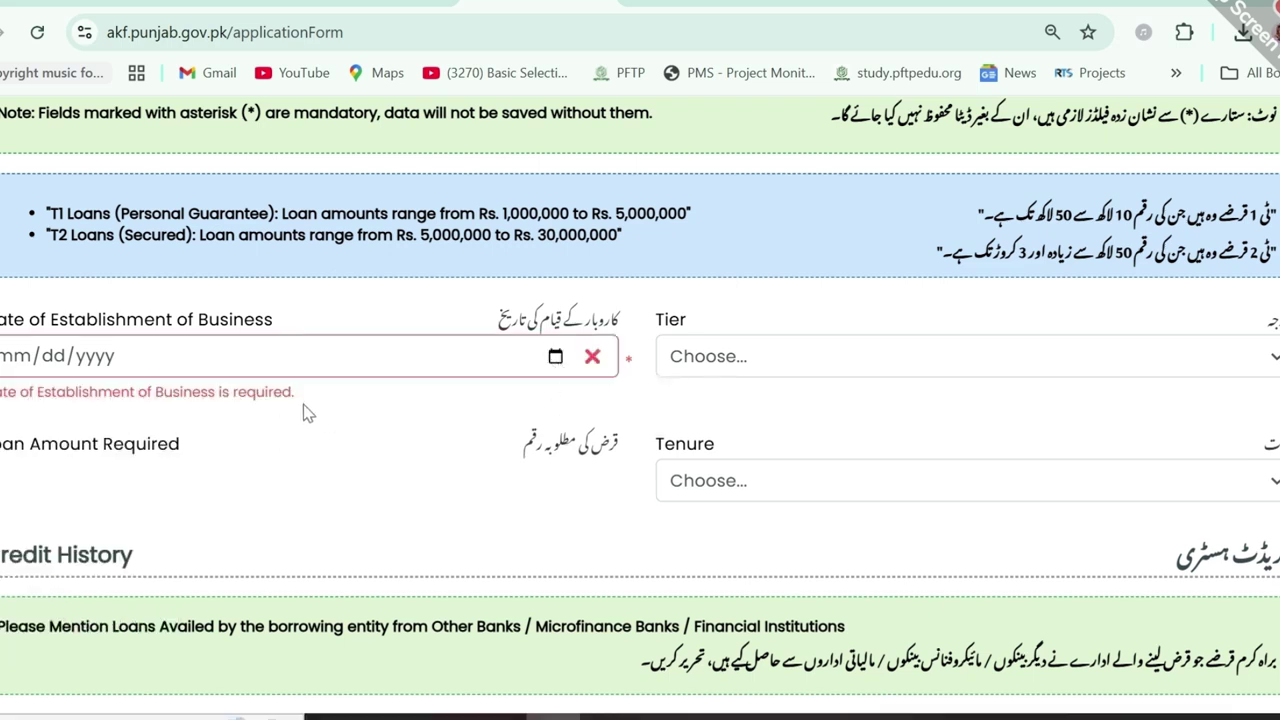
# Fill in the loan details with Tier 1, a required loan amount of 04 Million and a tenure of 5 Year.
pyautogui.click(737, 358)
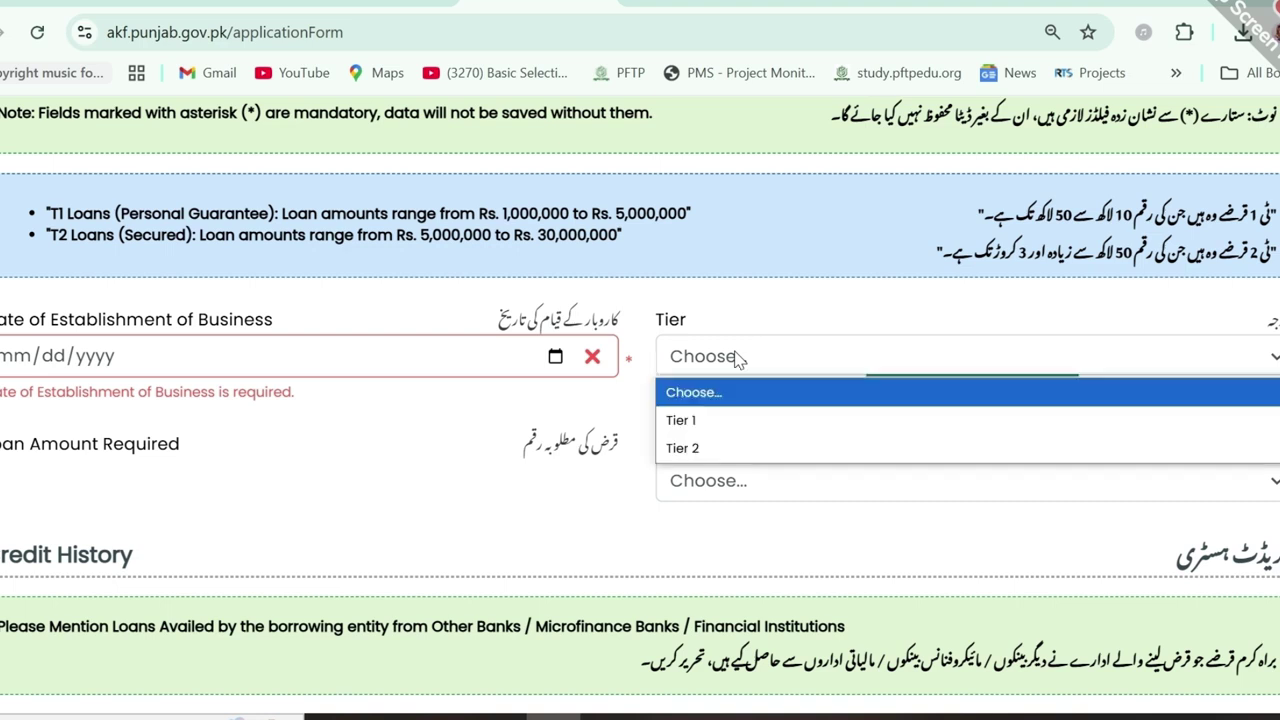
pyautogui.click(679, 421)
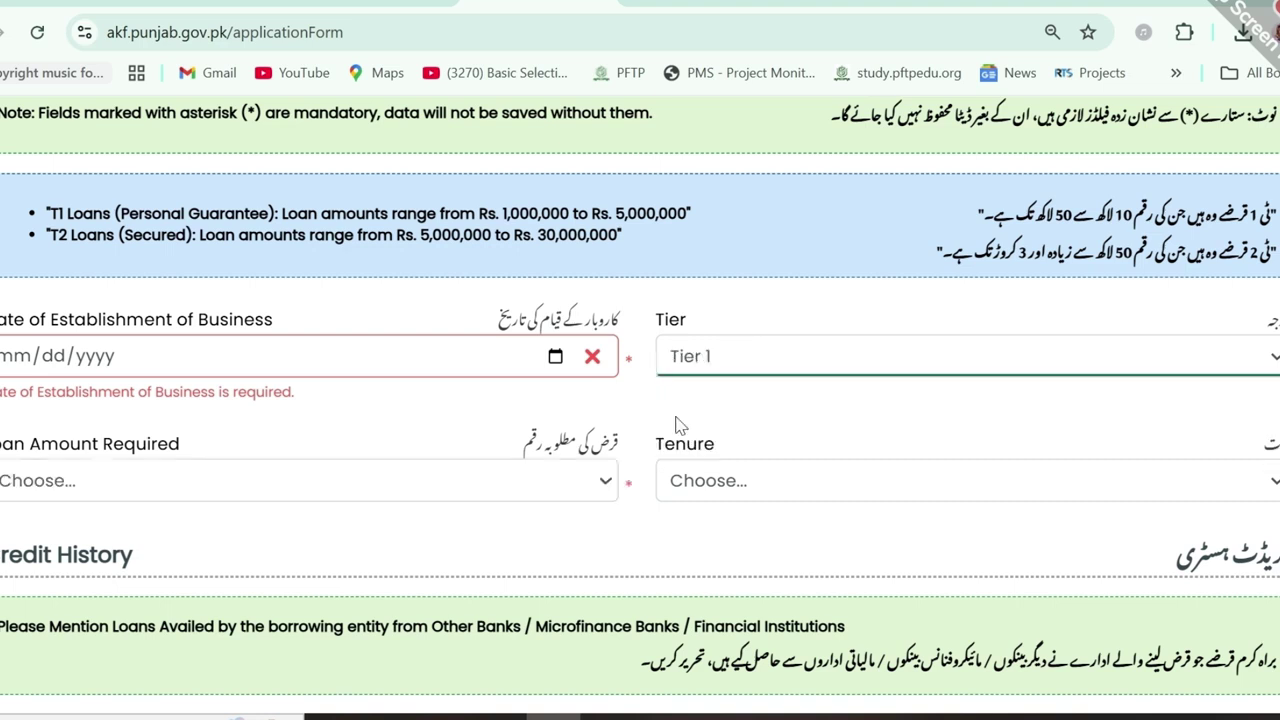
pyautogui.click(270, 490)
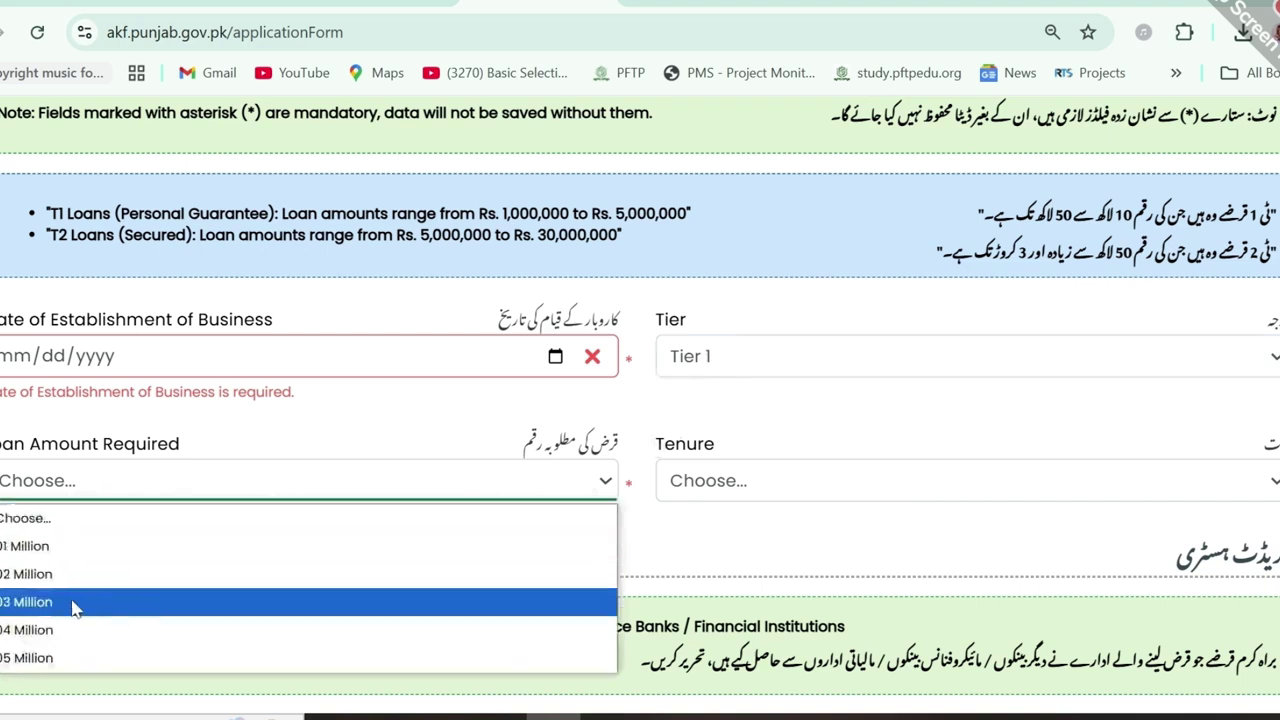
pyautogui.click(145, 632)
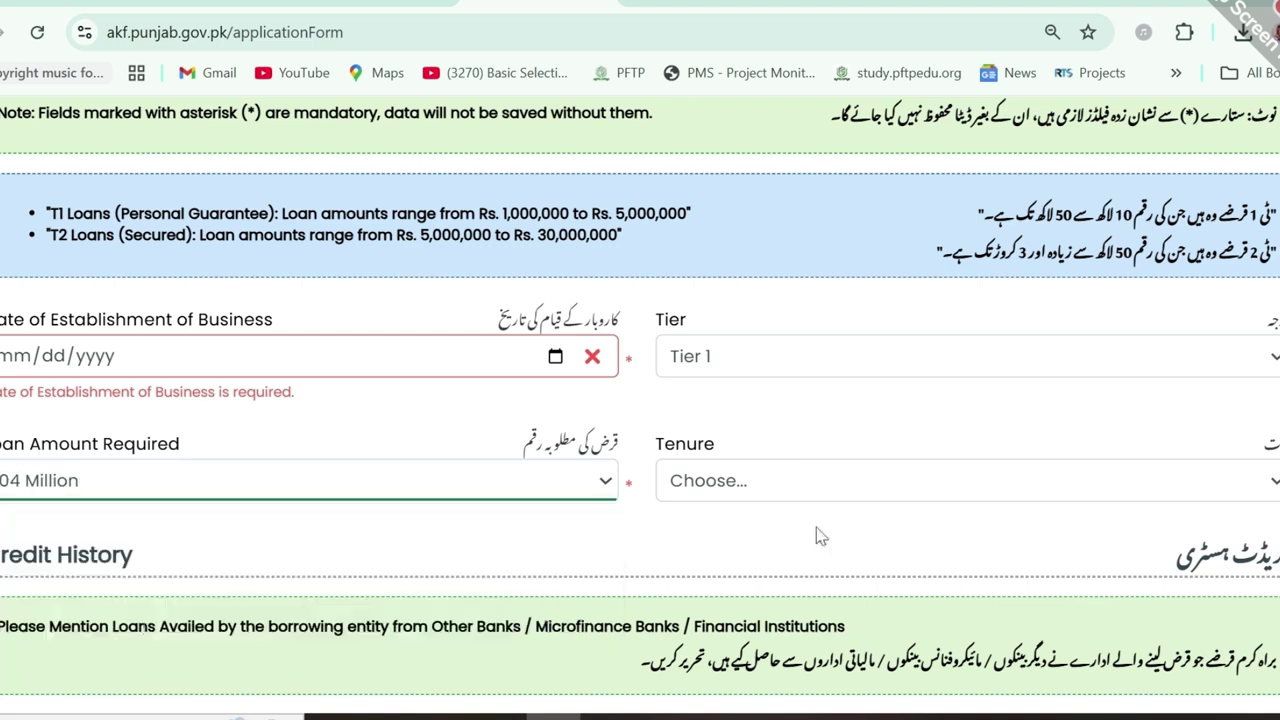
pyautogui.click(832, 492)
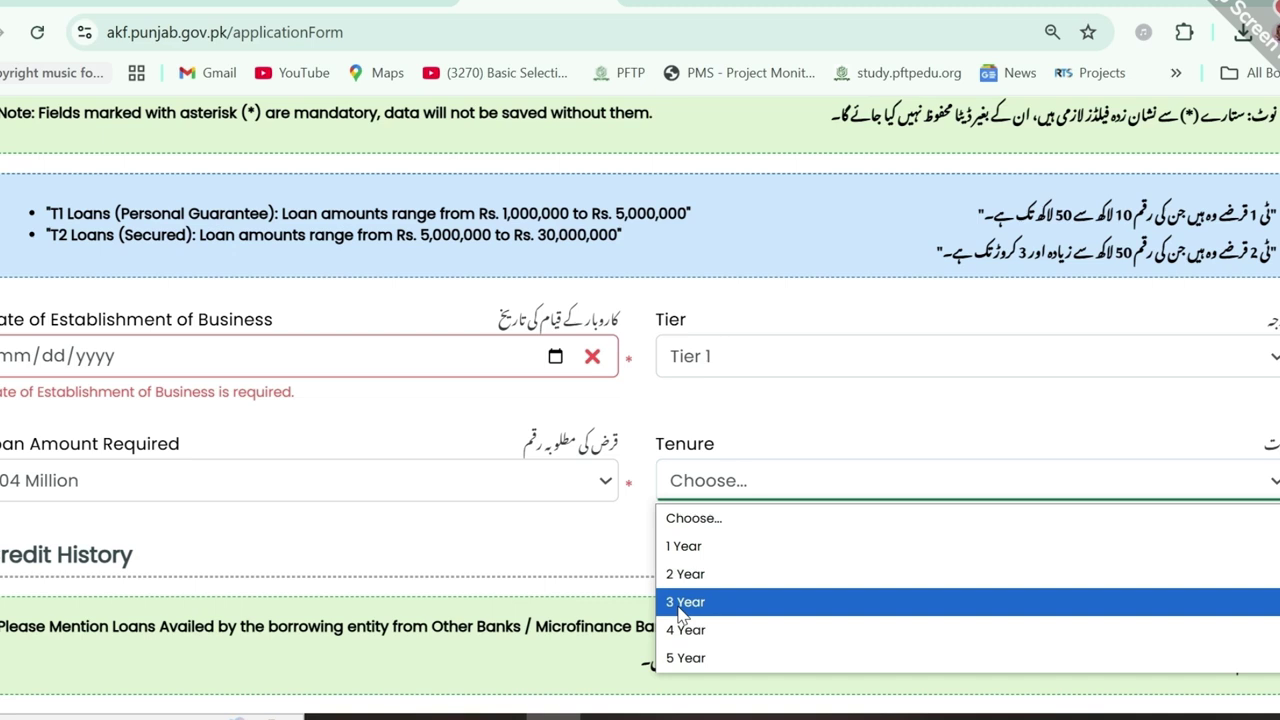
pyautogui.click(735, 672)
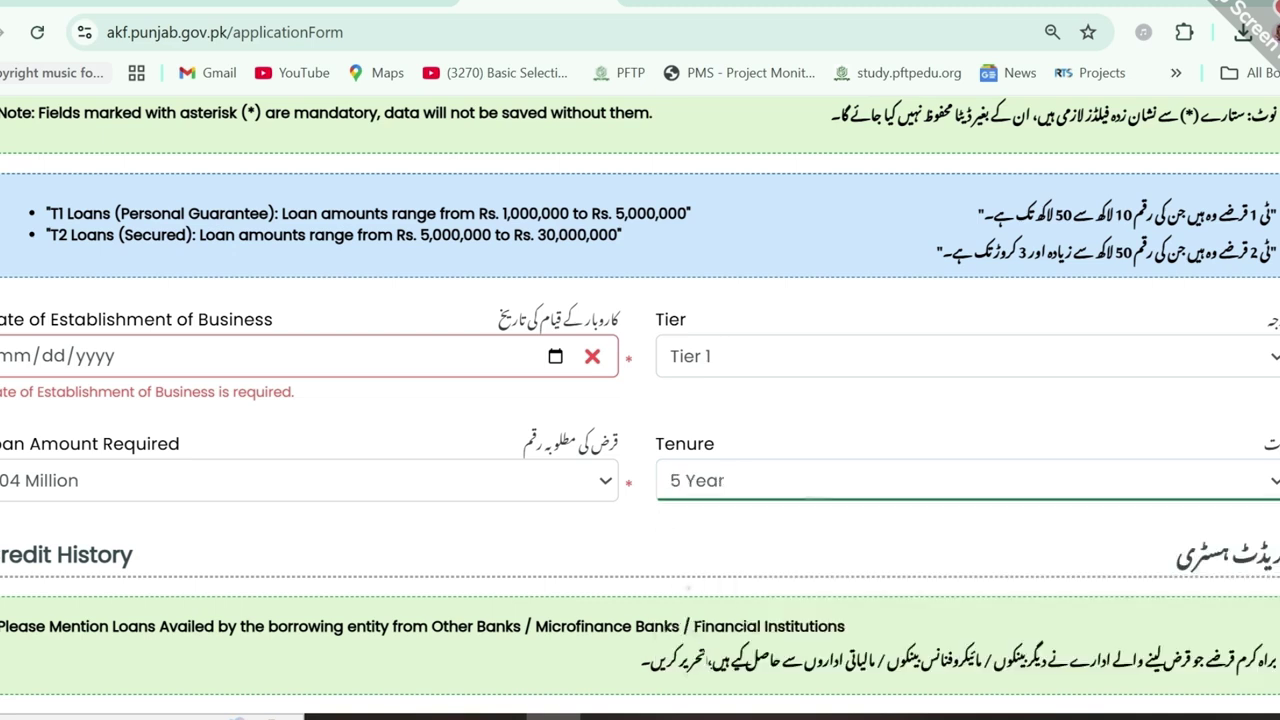
# In Financial Details, set the purpose of facility to Expansion of existing business and the business nature to Services.
pyautogui.scroll(-3, 640, 400)
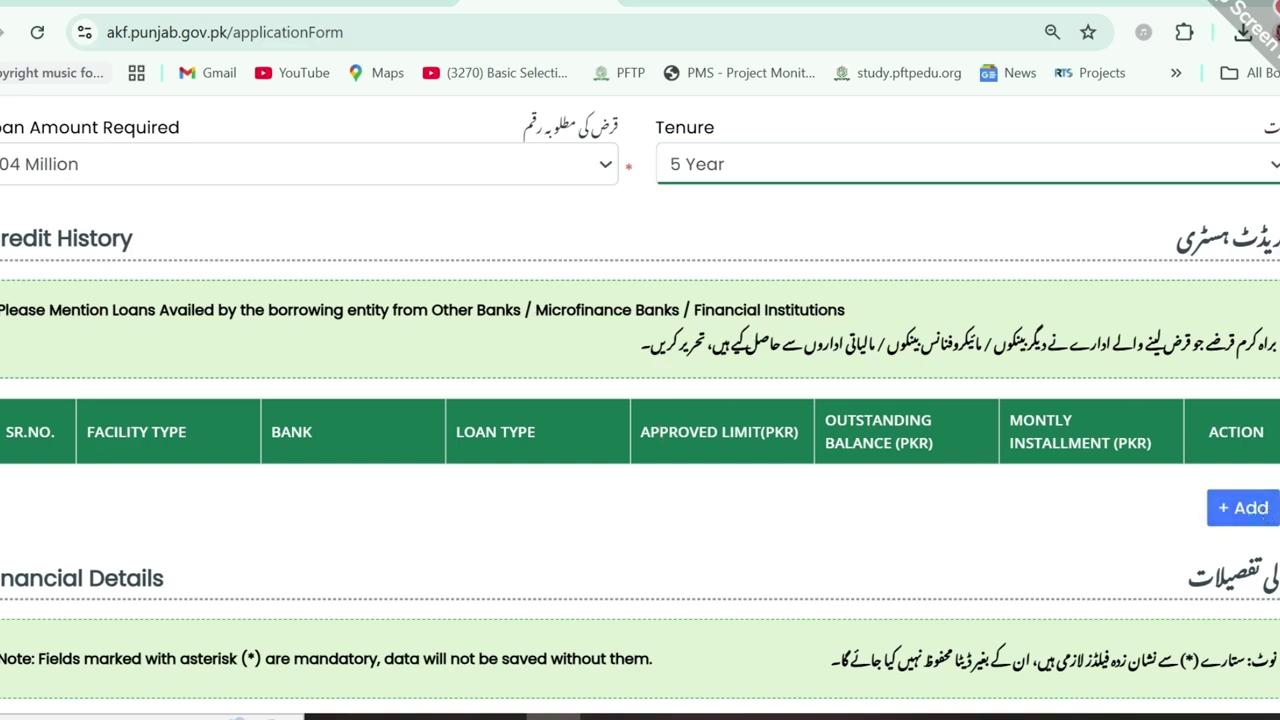
pyautogui.scroll(-4, 170, 260)
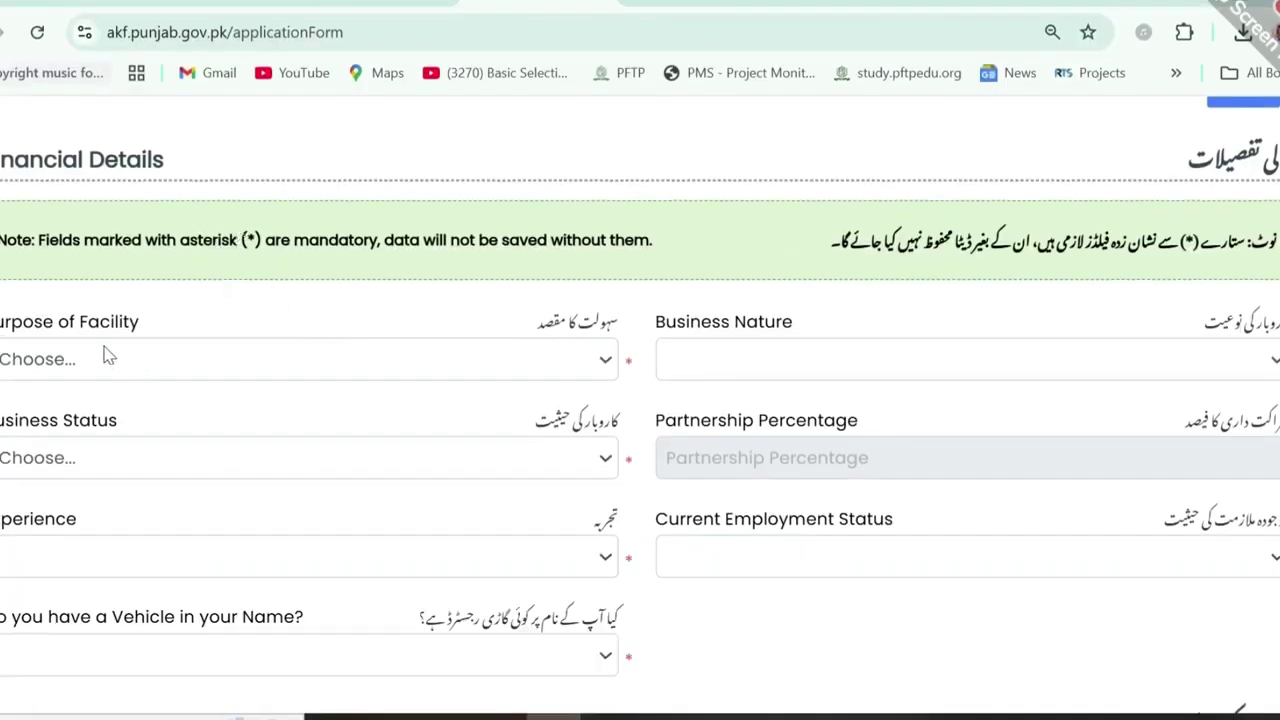
pyautogui.click(108, 354)
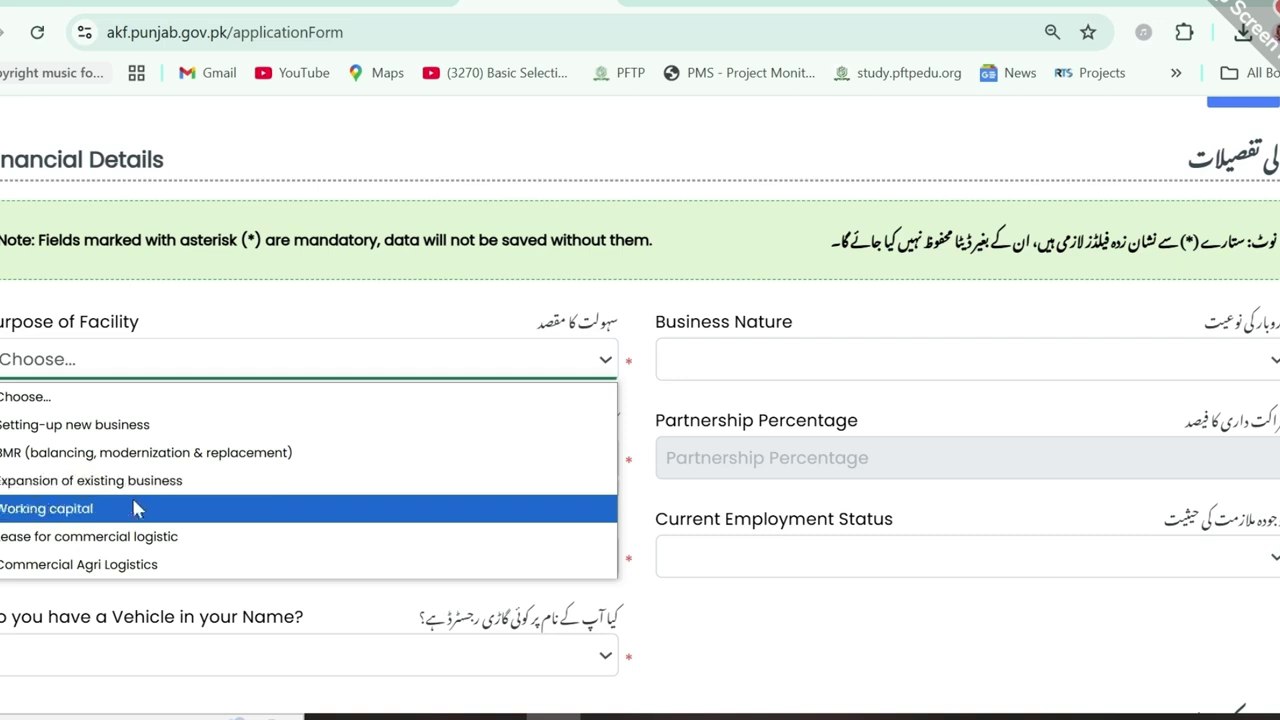
pyautogui.click(86, 484)
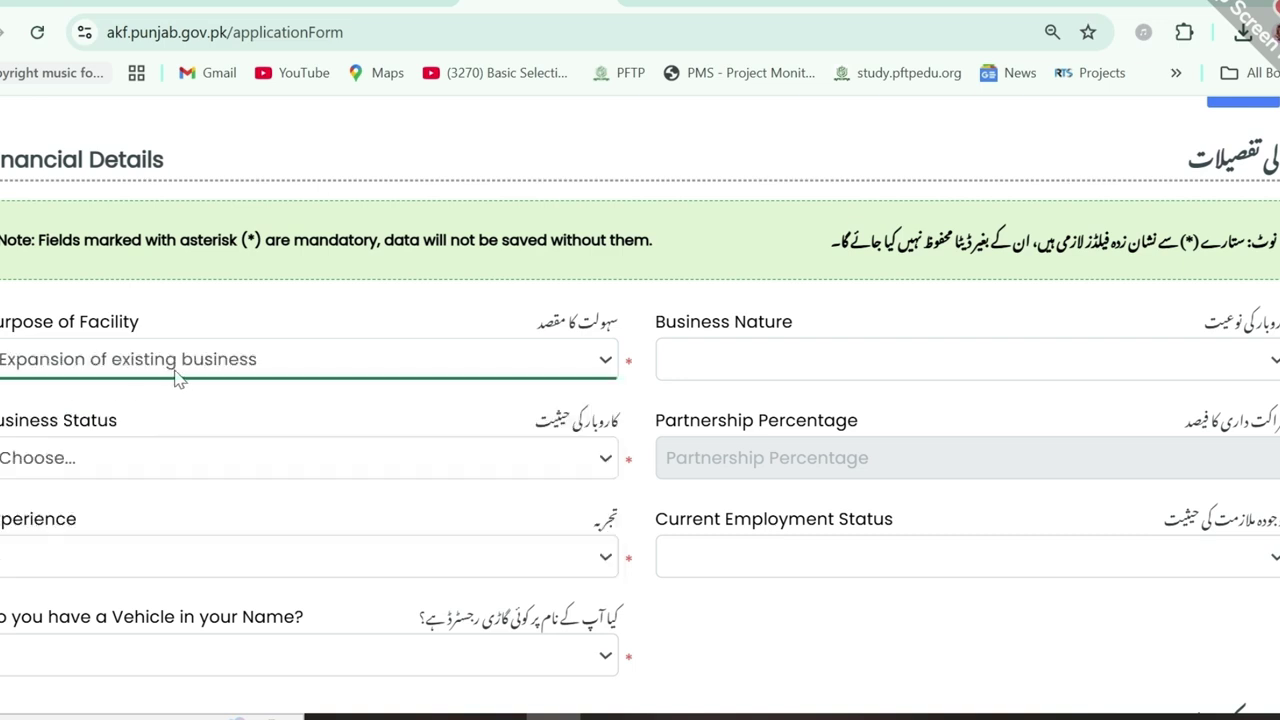
pyautogui.click(718, 372)
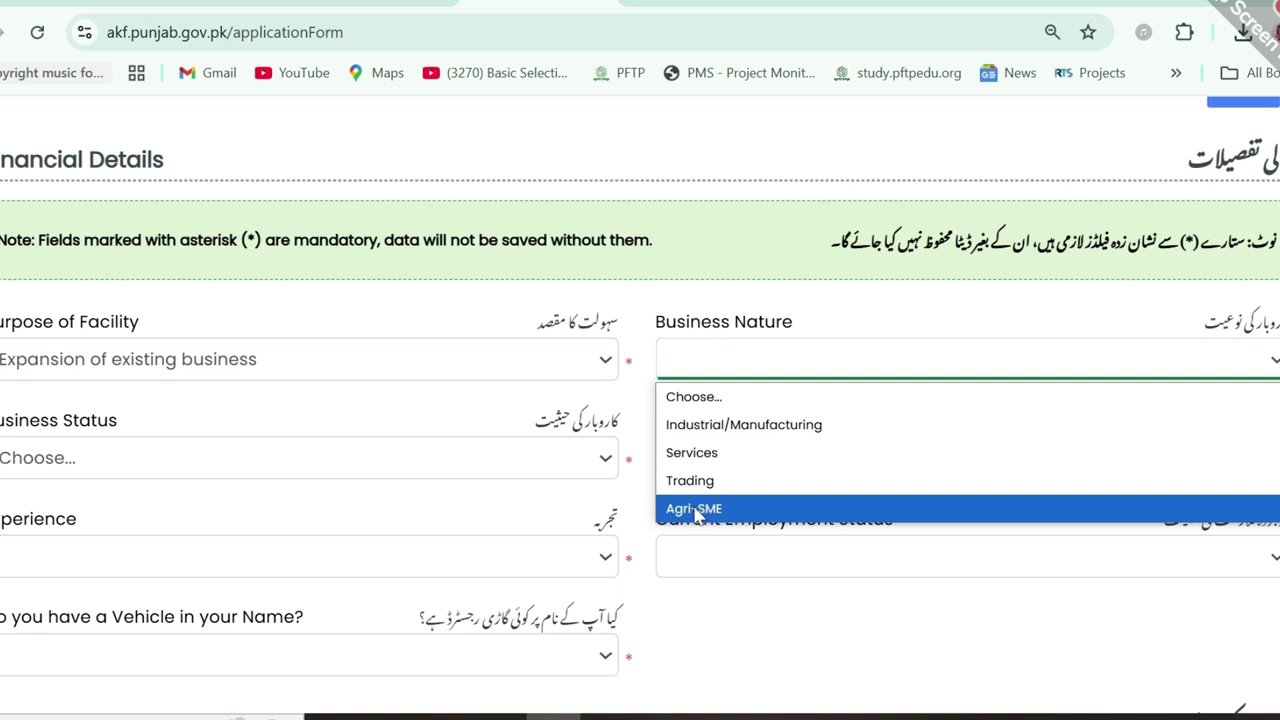
pyautogui.click(703, 456)
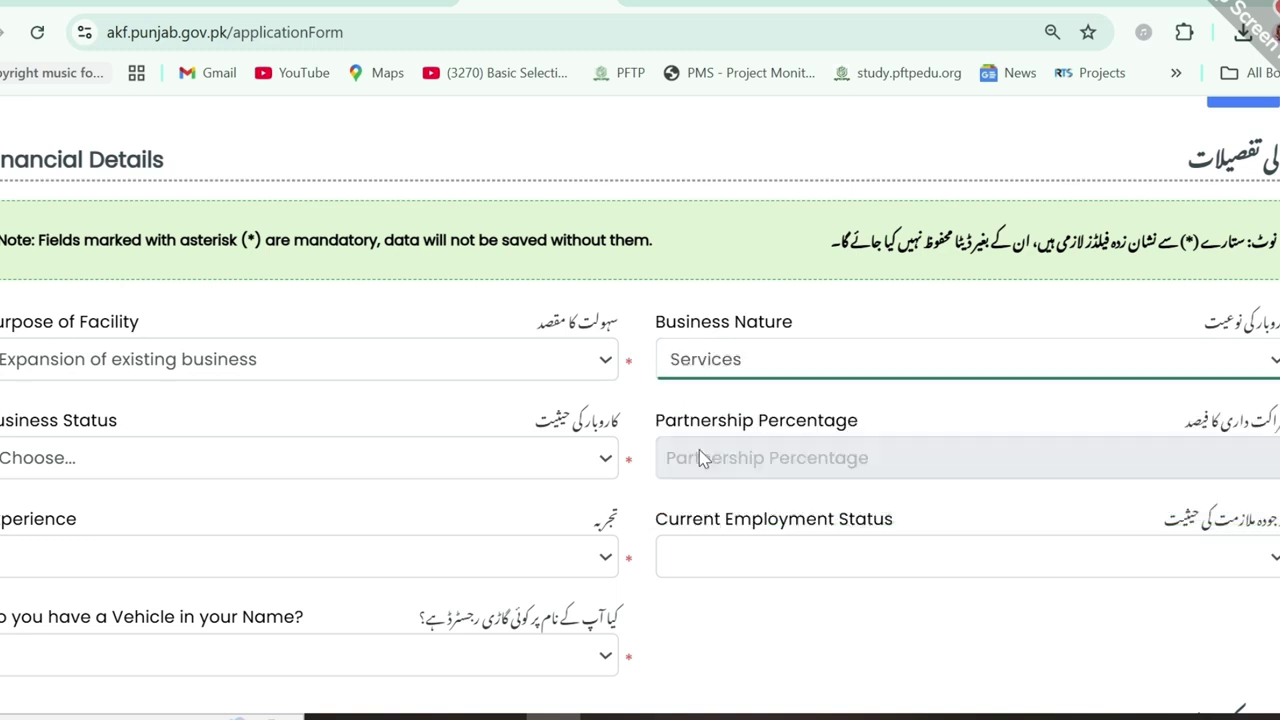
# Set the business status to Proprietorship and the experience to Relevant Experience -> 3 Years.
pyautogui.click(172, 459)
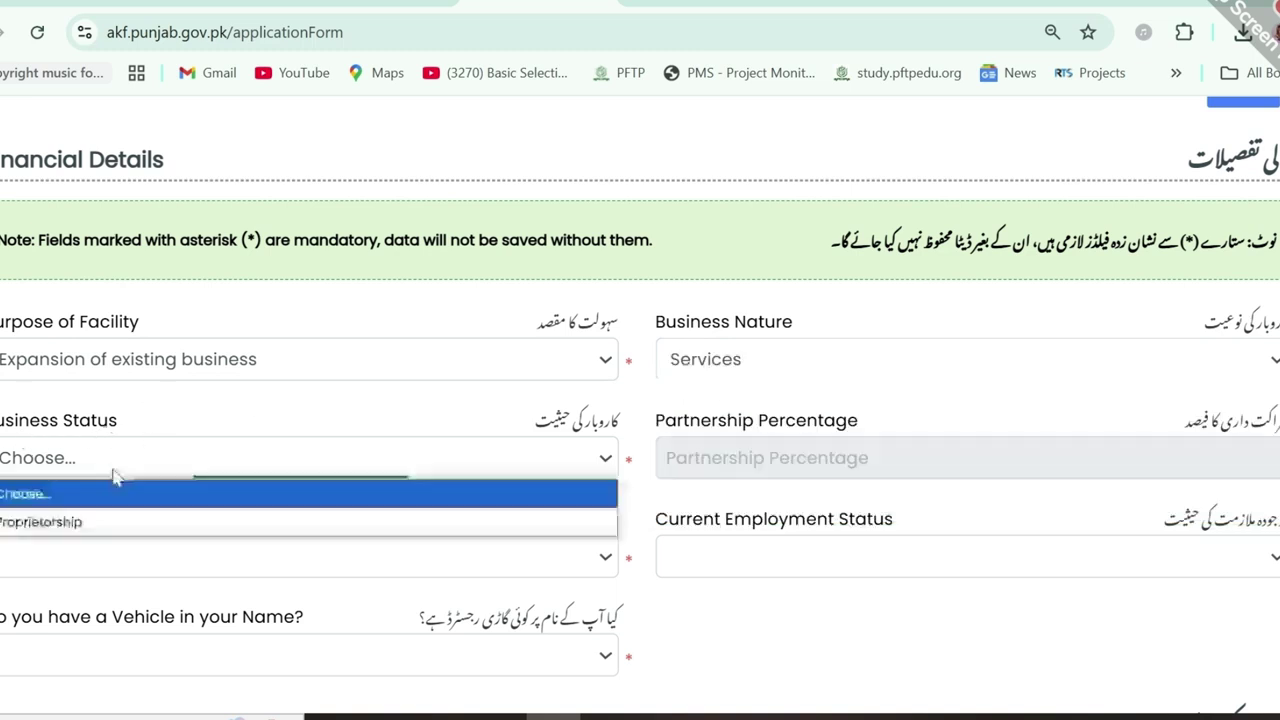
pyautogui.click(52, 524)
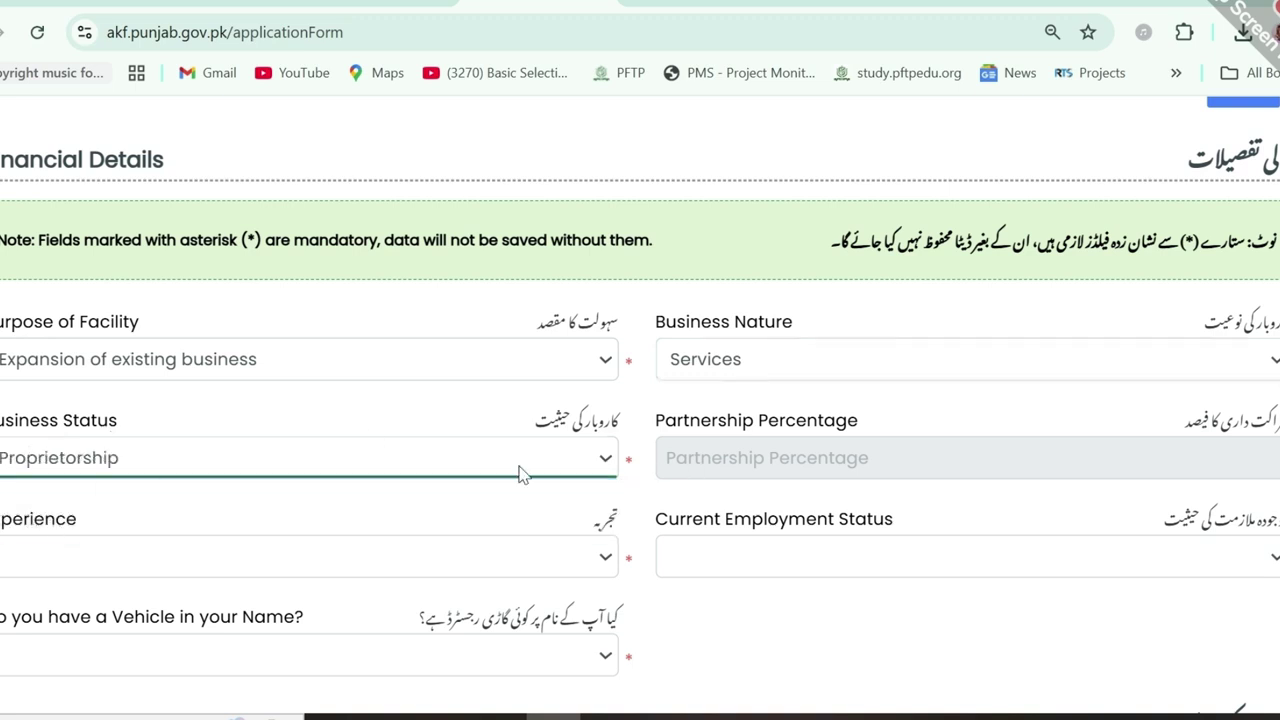
pyautogui.click(128, 554)
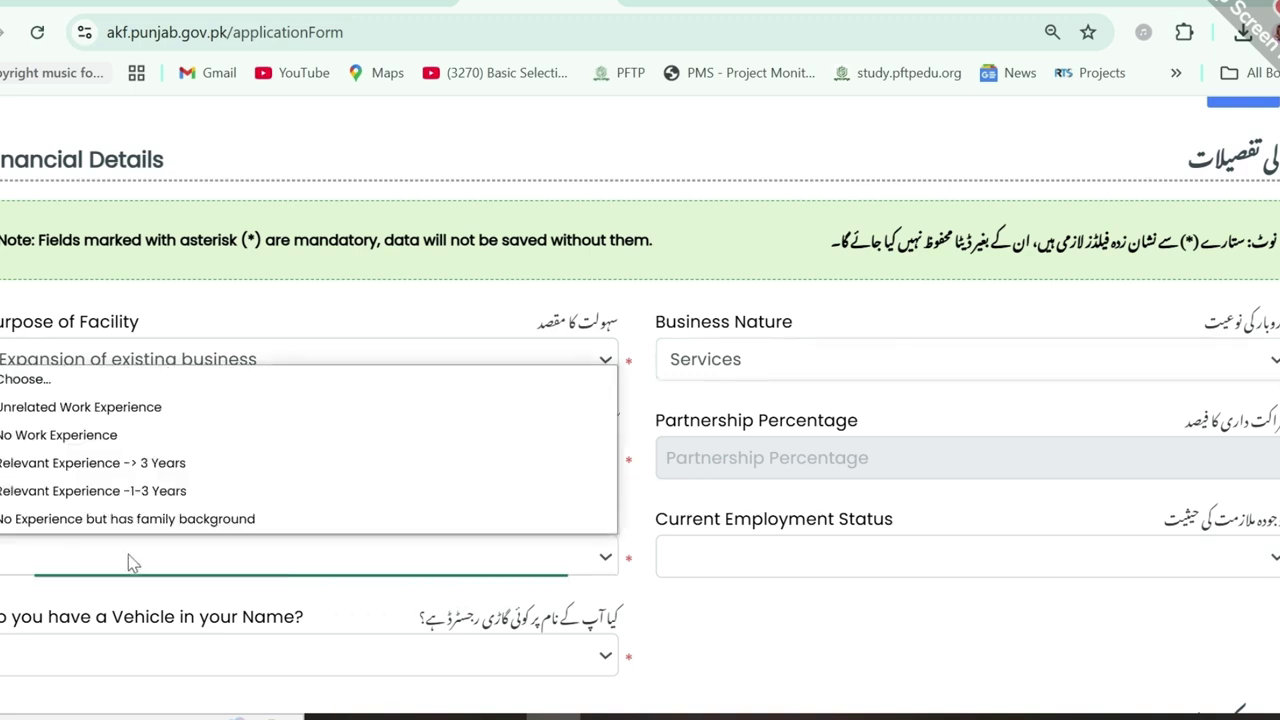
pyautogui.click(143, 470)
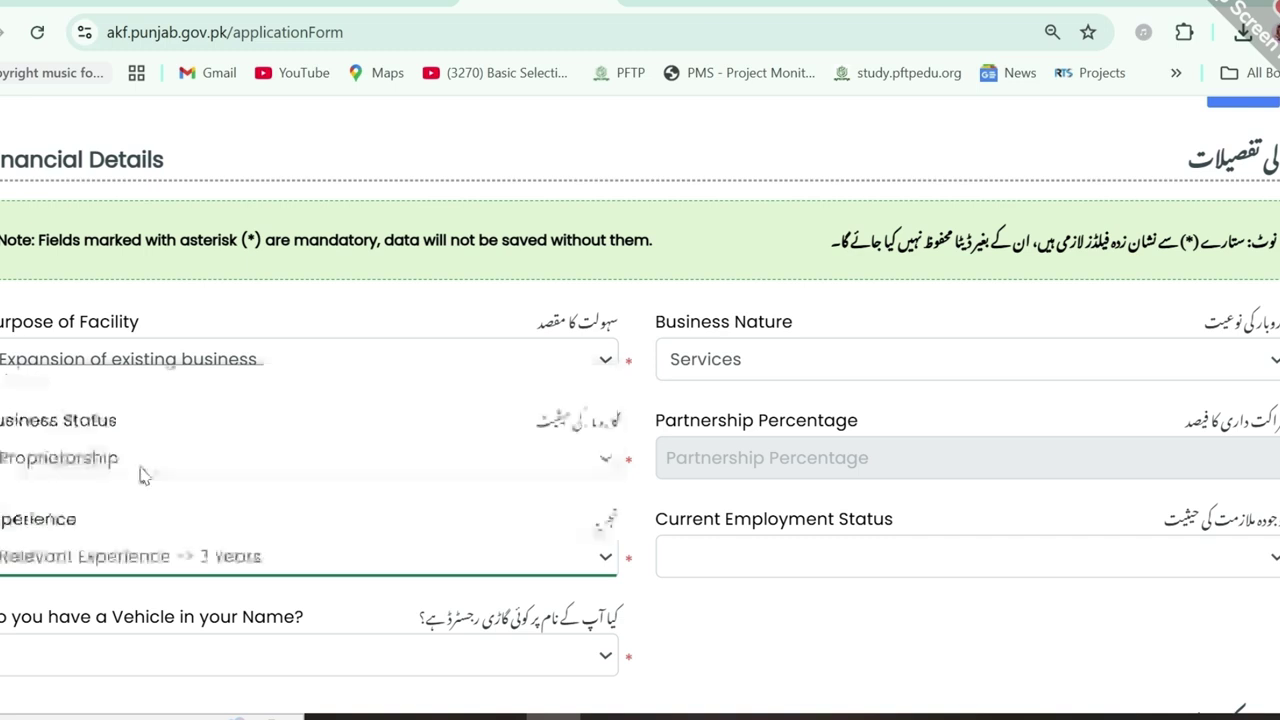
# Set the current employment status to Employed in Relevant Job and answer NO to having a vehicle in the applicant's name.
pyautogui.click(793, 552)
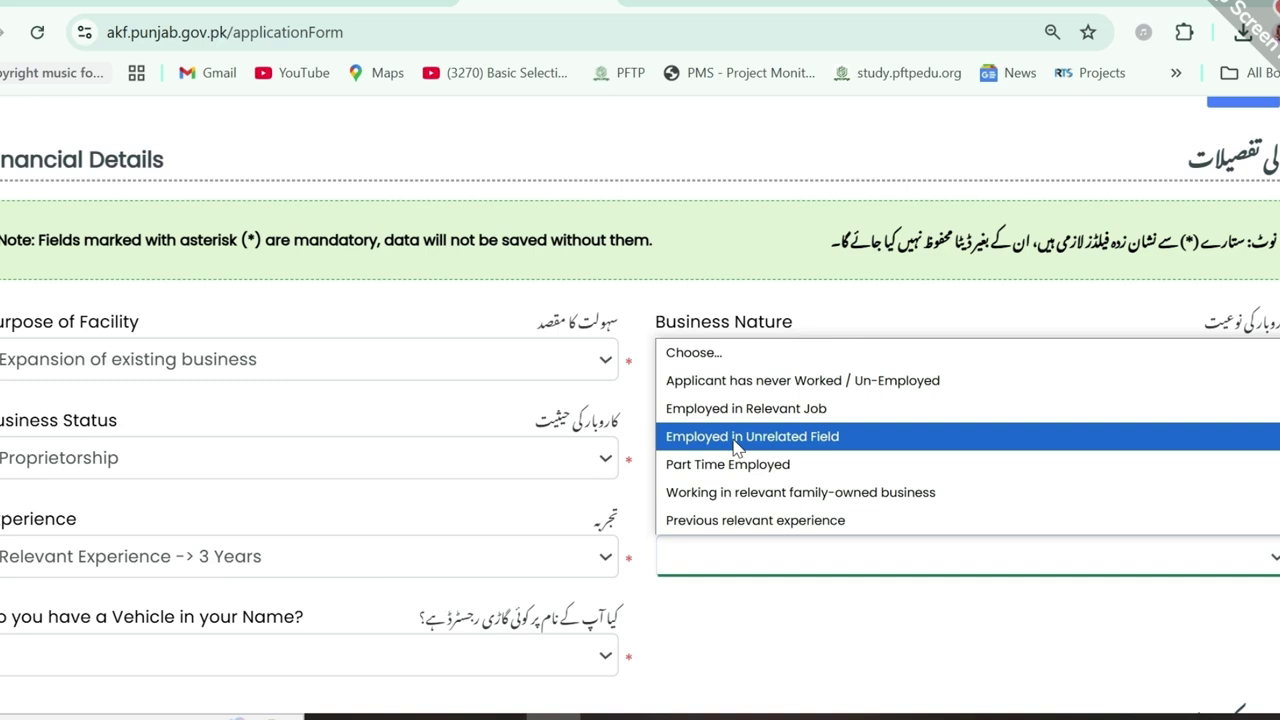
pyautogui.click(797, 409)
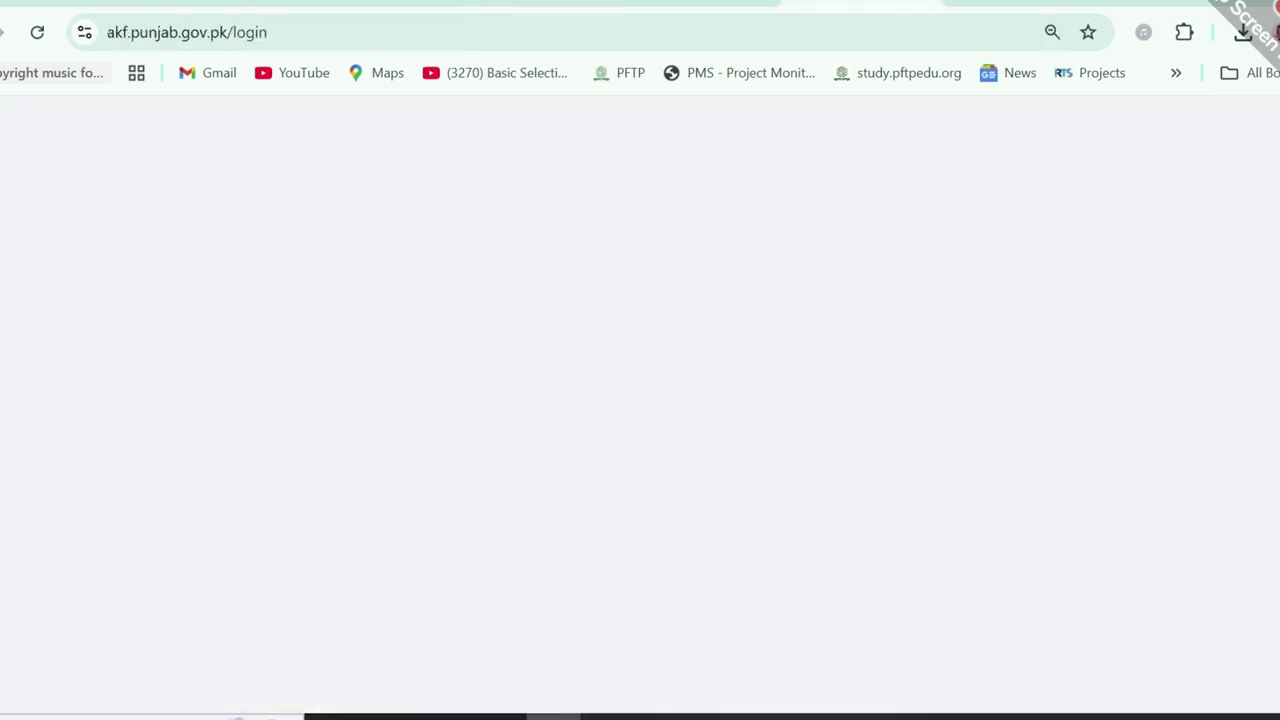
pyautogui.click(864, 10)
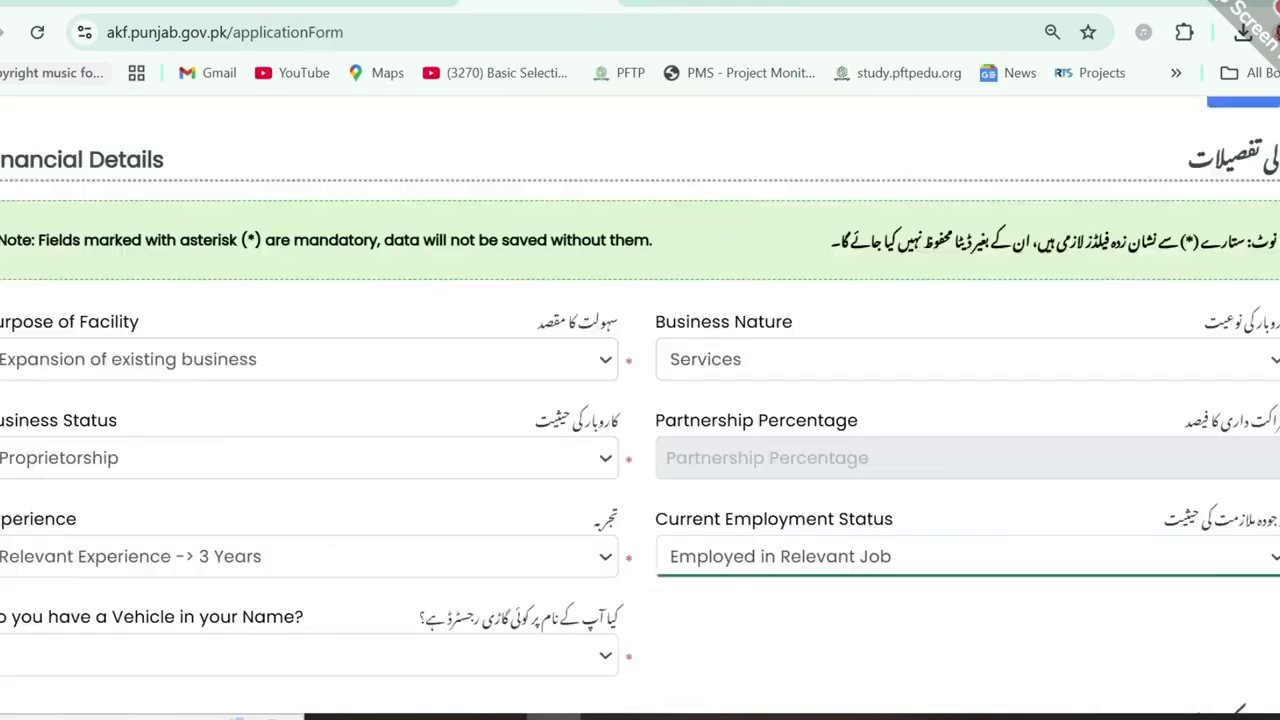
pyautogui.scroll(-3, 70, 367)
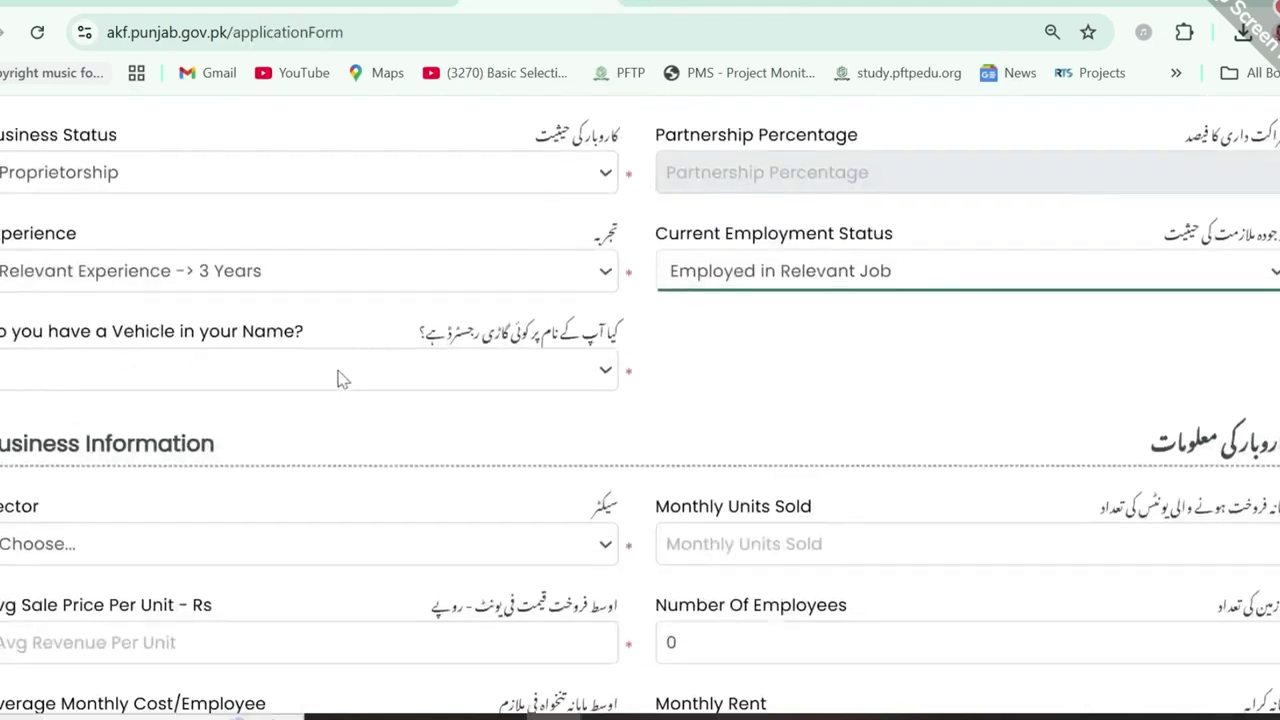
pyautogui.click(340, 375)
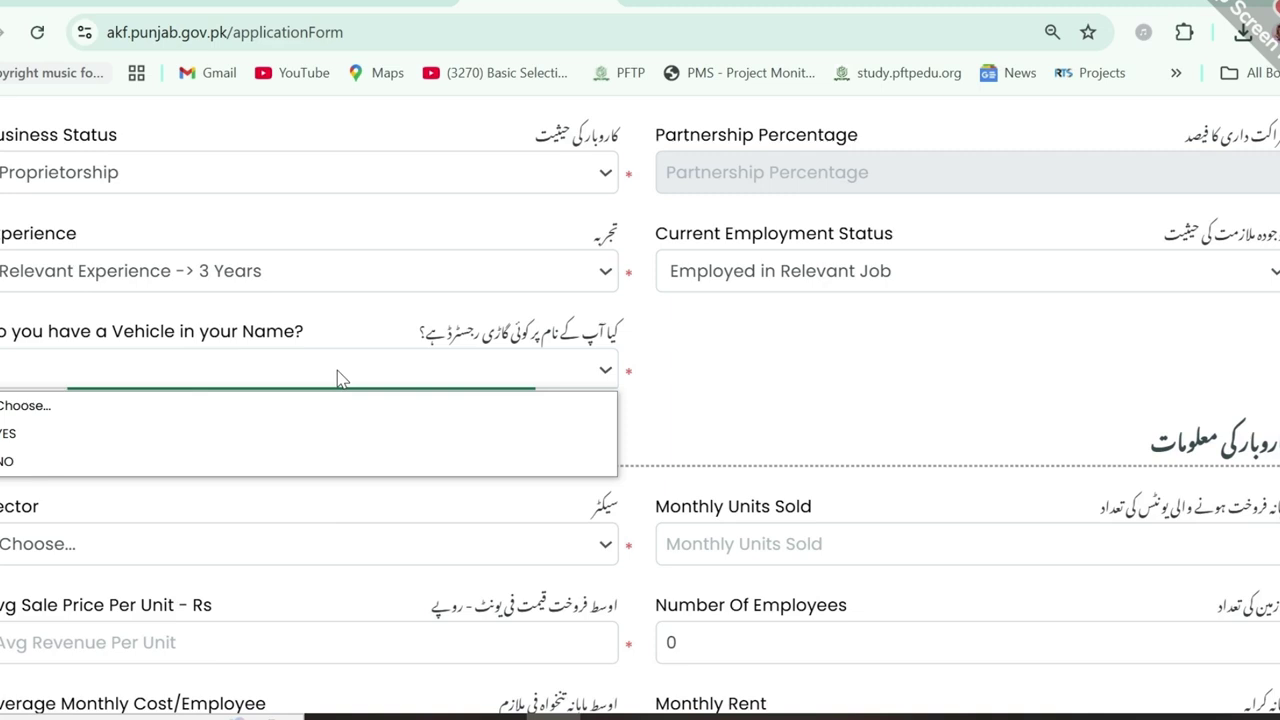
pyautogui.click(102, 461)
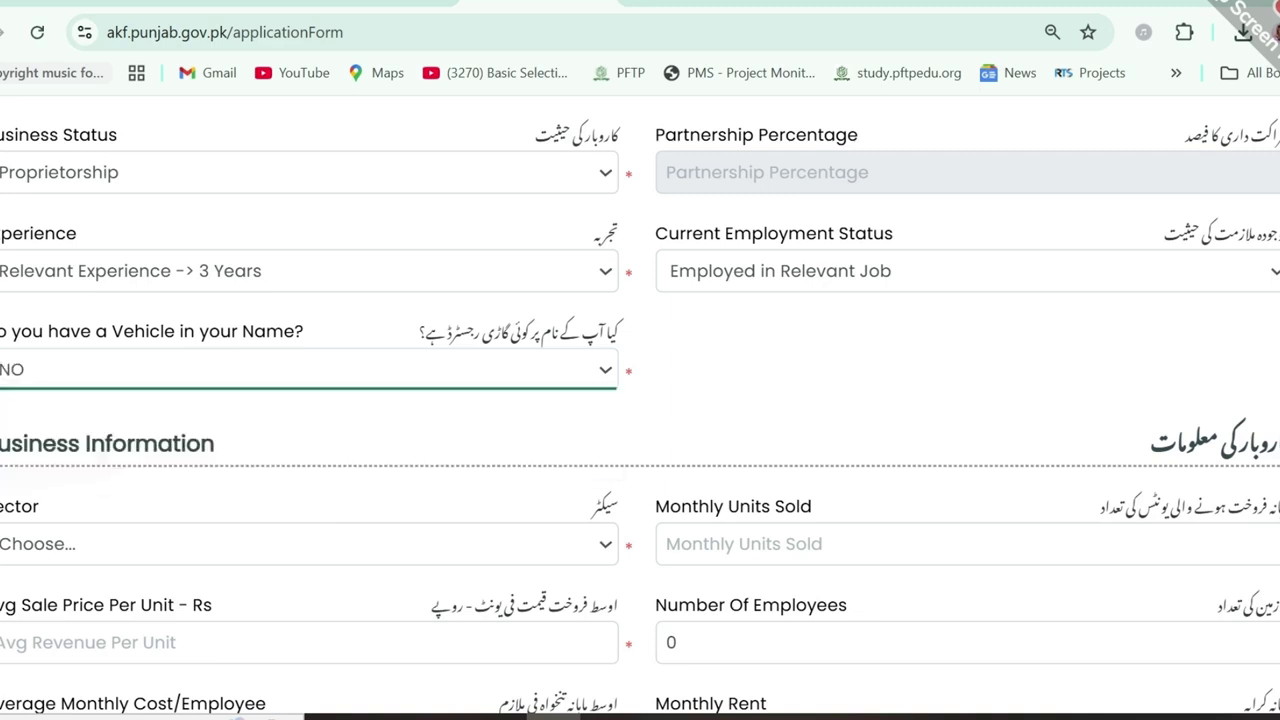
# Look through the sector choices under Business Information without selecting any, and move on to the Monthly Units Sold field.
pyautogui.scroll(-2, 640, 405)
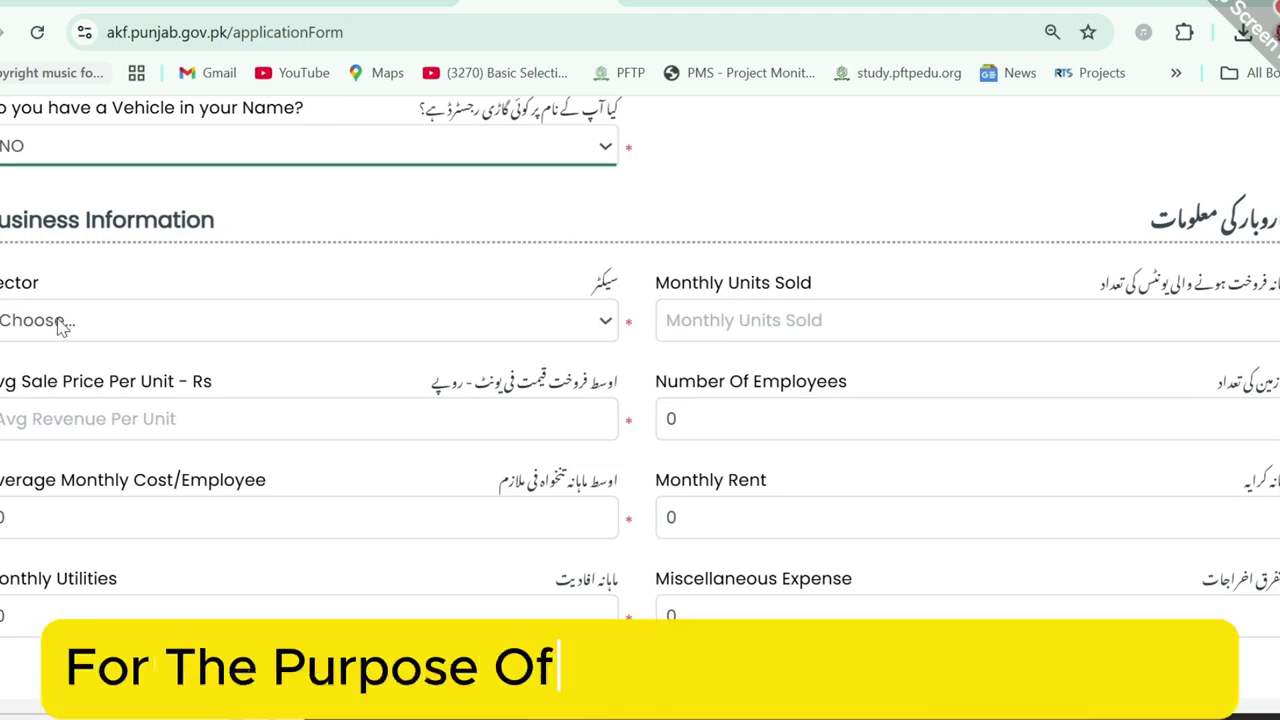
pyautogui.click(58, 320)
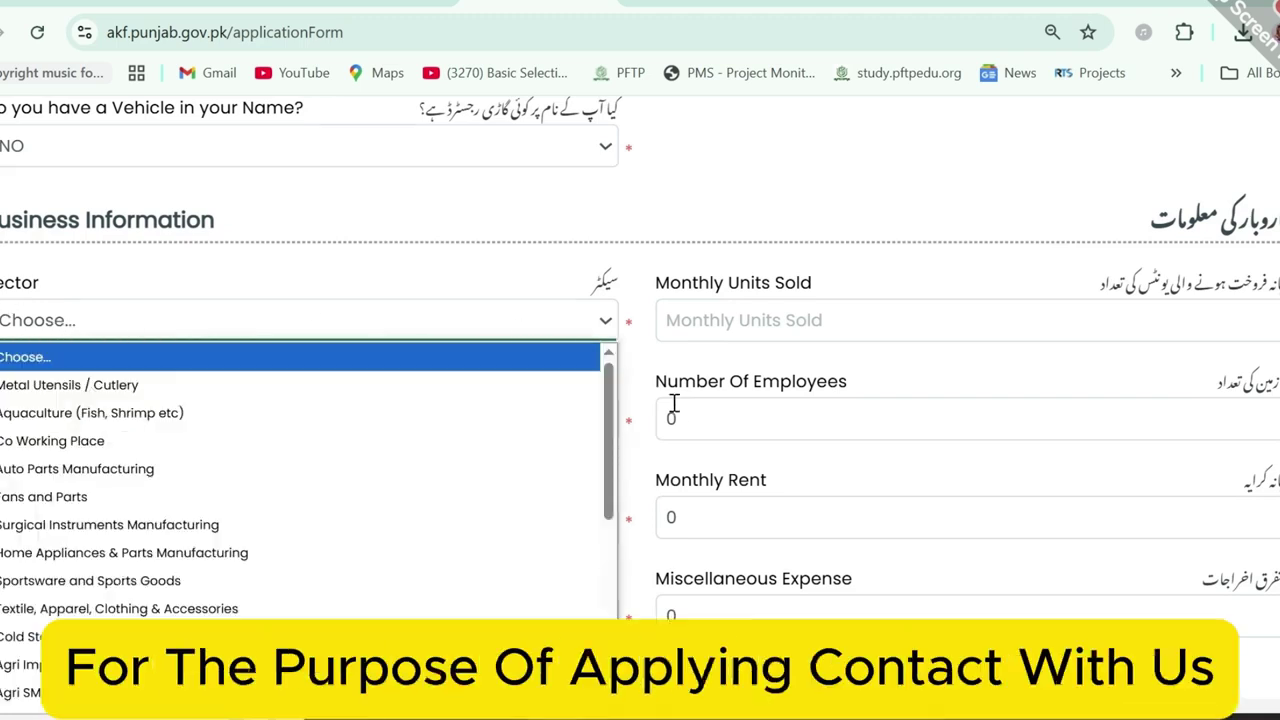
pyautogui.moveTo(610, 450); pyautogui.dragTo(623, 677)
pyautogui.click(737, 284)
pyautogui.click(737, 284)
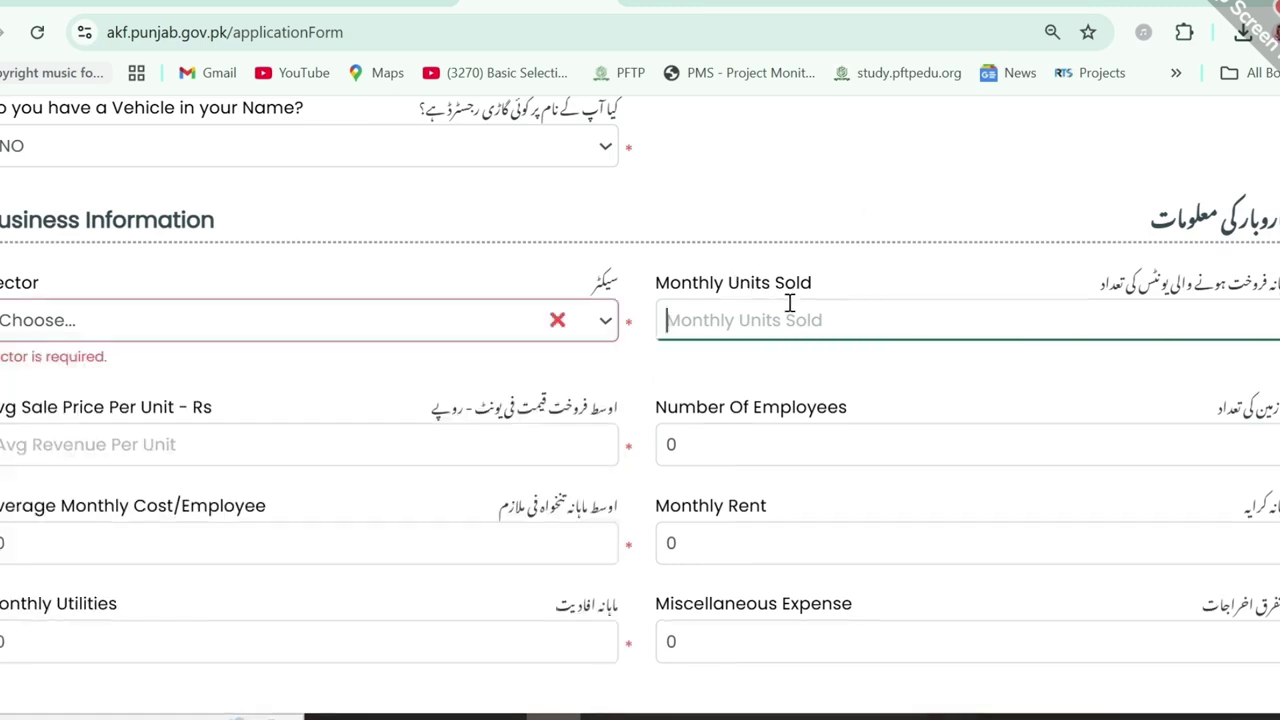
# Under Business Information, set the sector to Fans and Parts.
pyautogui.click(605, 322)
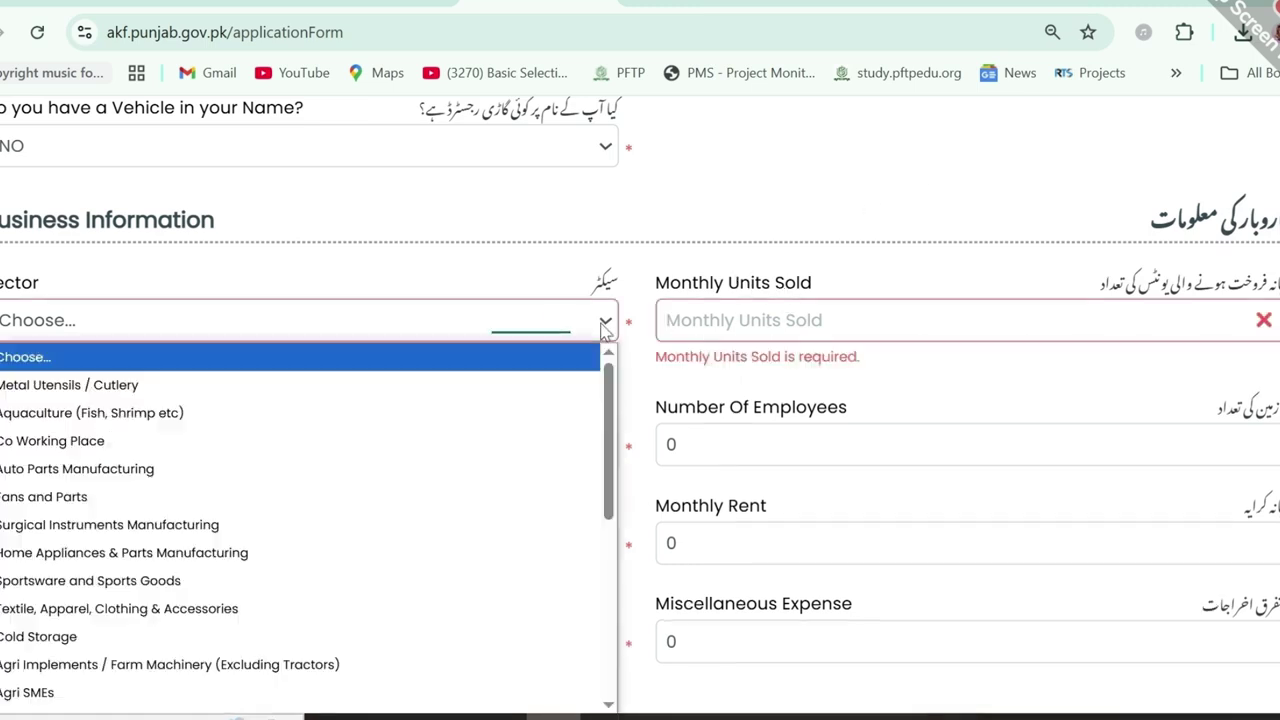
pyautogui.click(170, 510)
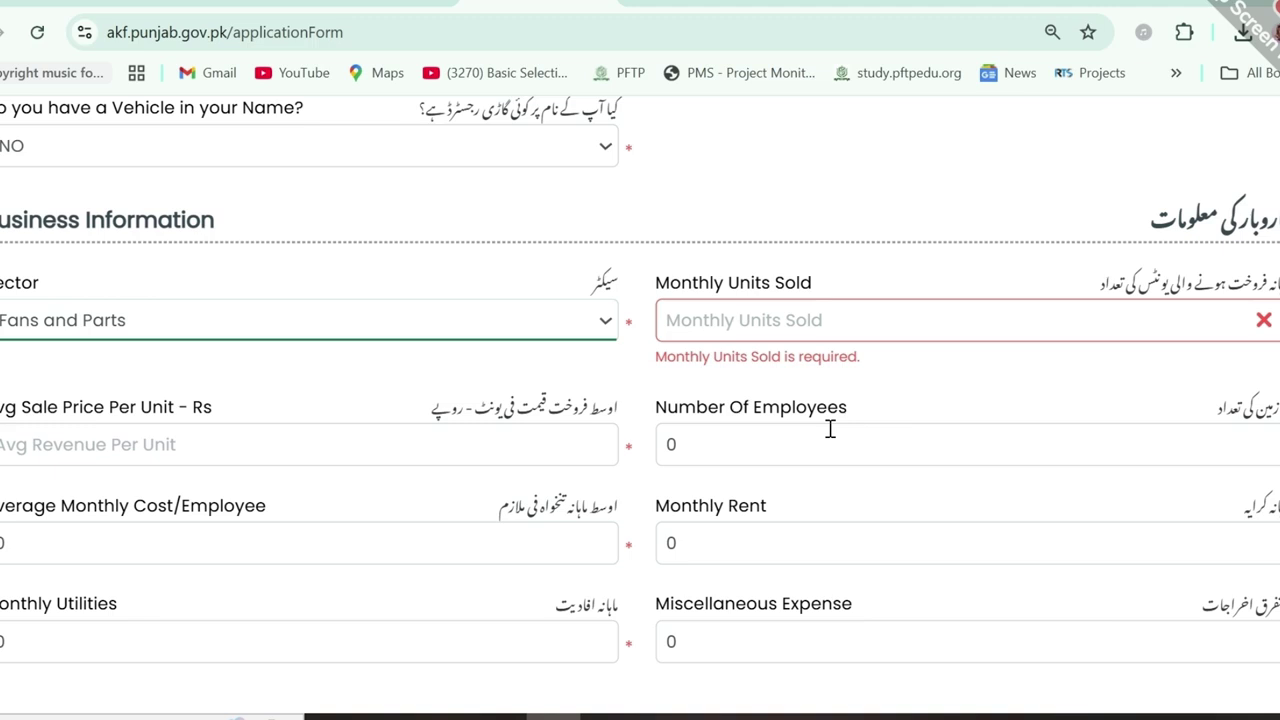
pyautogui.scroll(-2, 830, 428)
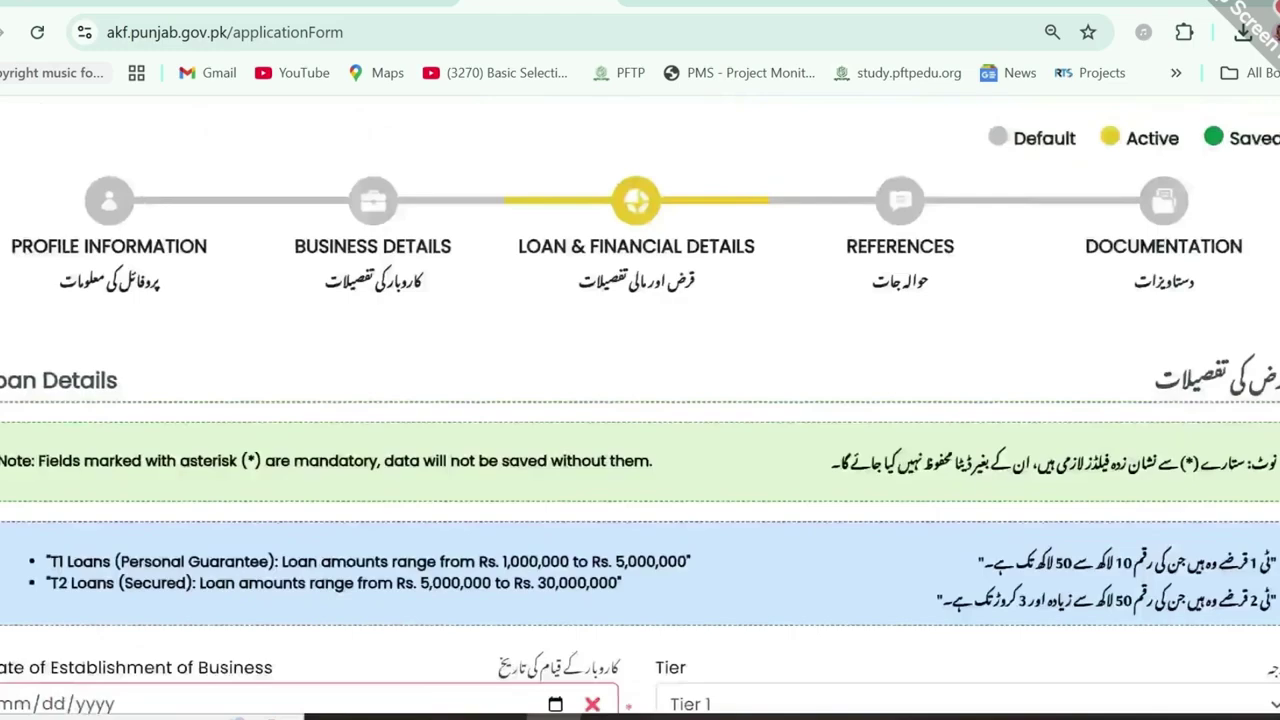
# Open the References section of the application and review the fields required for Reference # 1 and Reference # 2.
pyautogui.scroll(-7, 940, 360)
pyautogui.scroll(9, 940, 360)
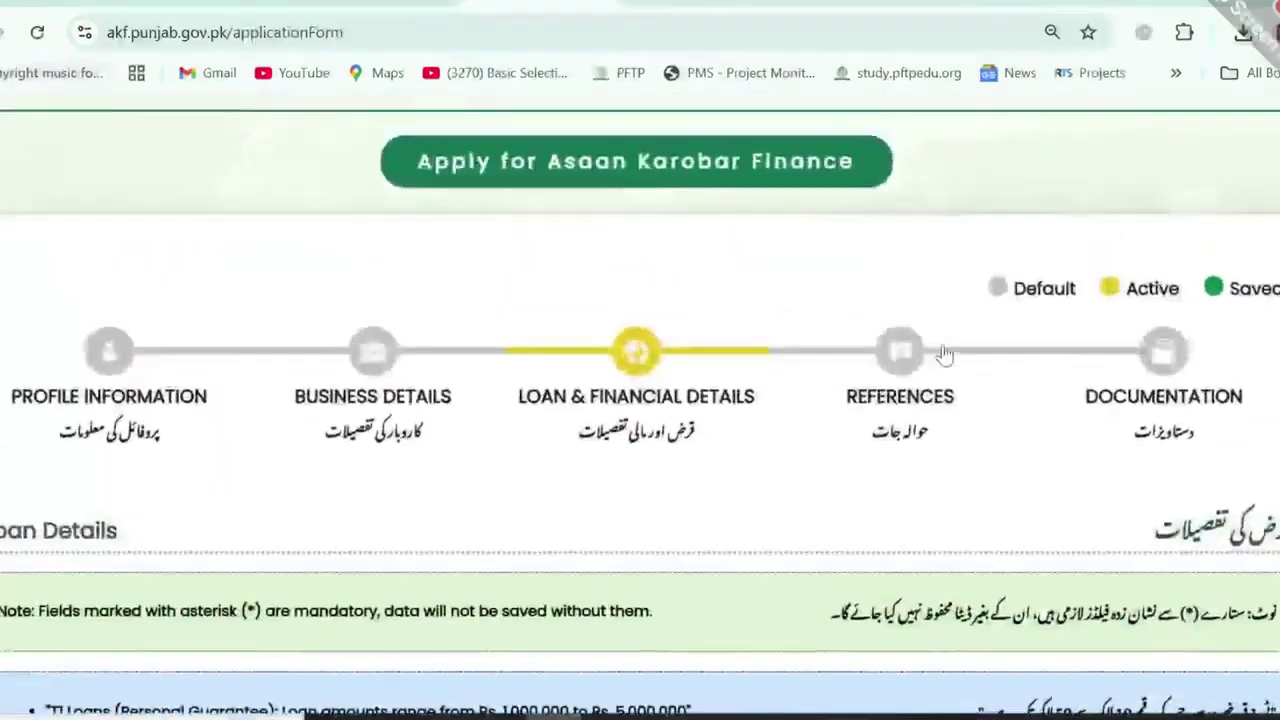
pyautogui.click(943, 395)
pyautogui.scroll(-2, 1043, 337)
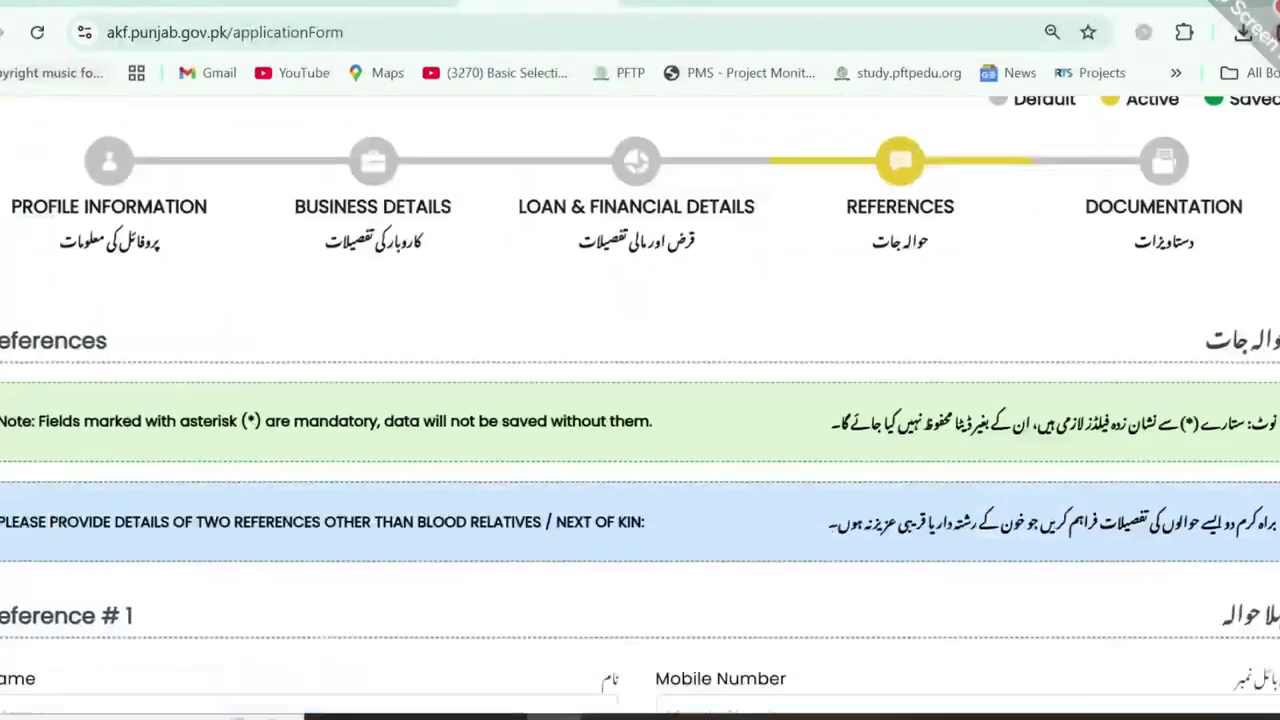
pyautogui.scroll(-4, 60, 289)
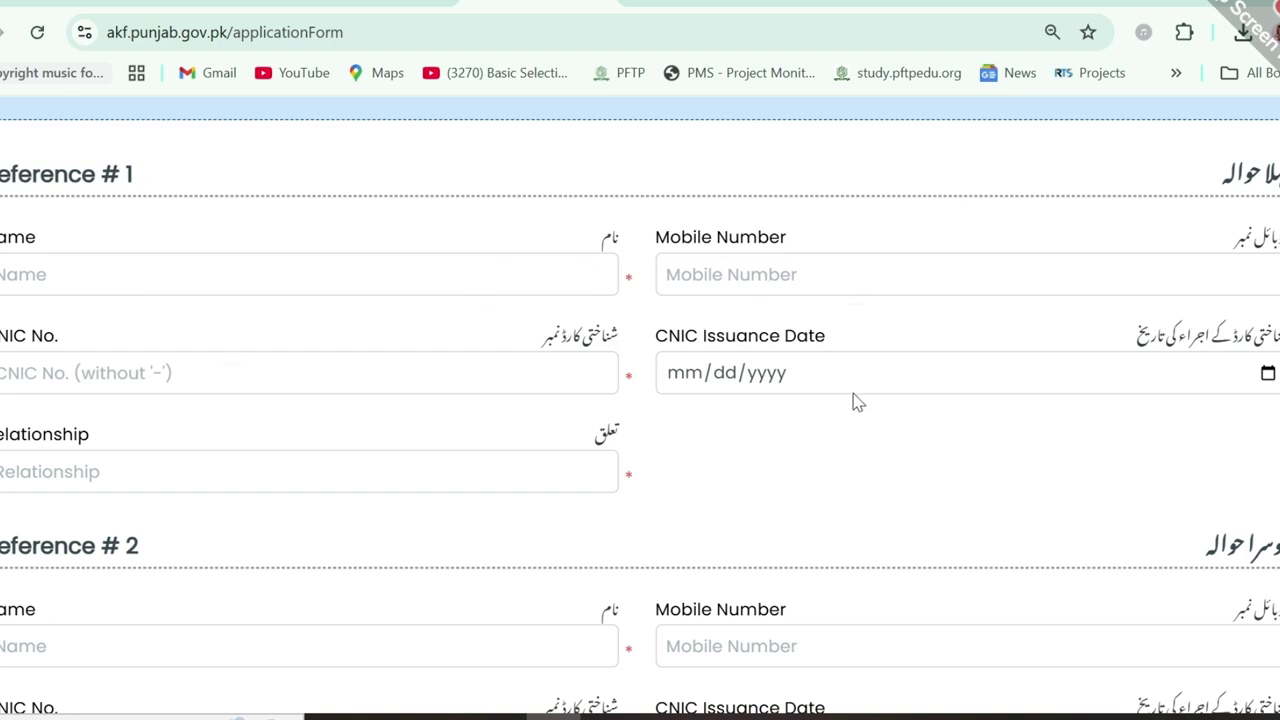
pyautogui.click(427, 479)
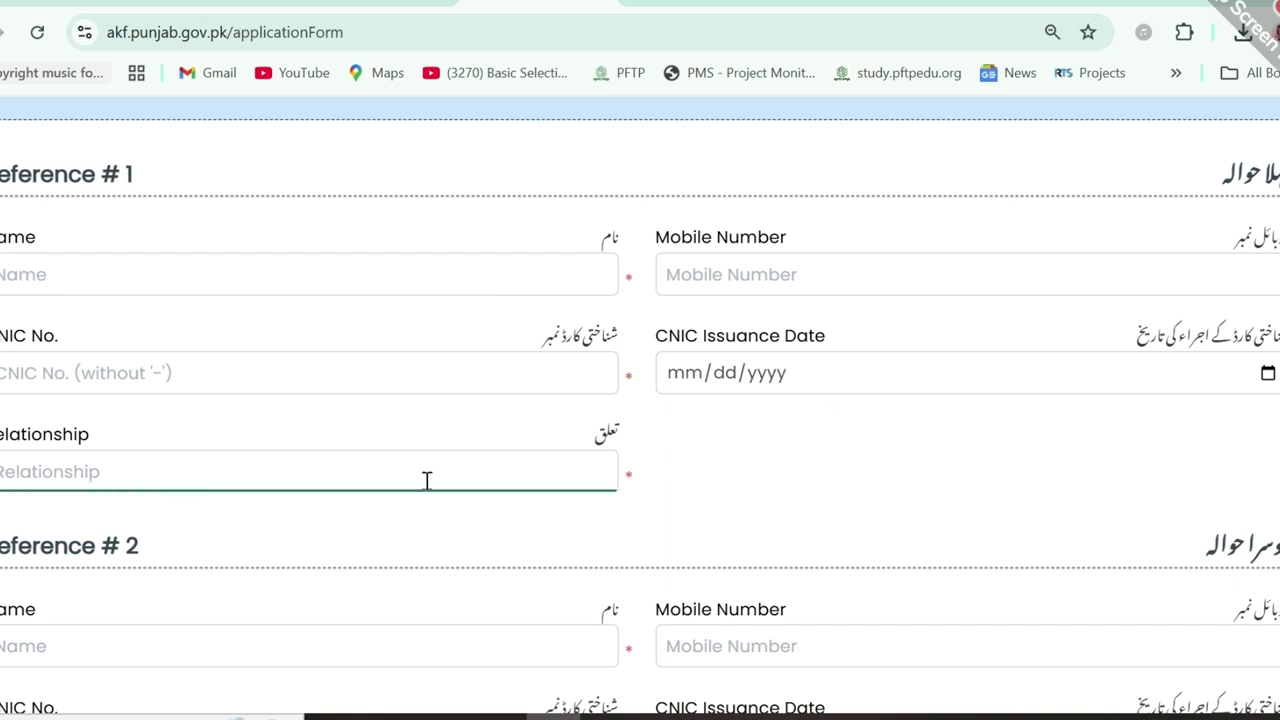
pyautogui.click(873, 462)
pyautogui.scroll(-4, 873, 462)
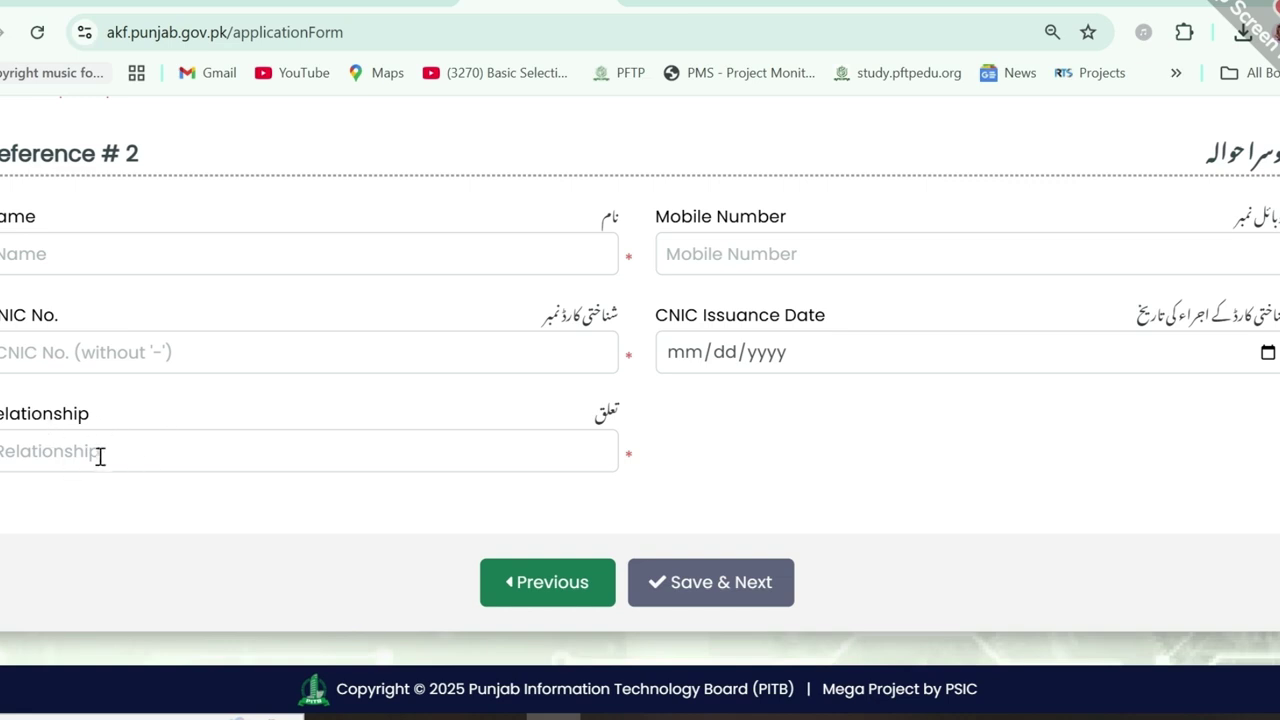
# Open the Documentation section and read through the list of service documents to upload.
pyautogui.click(710, 582)
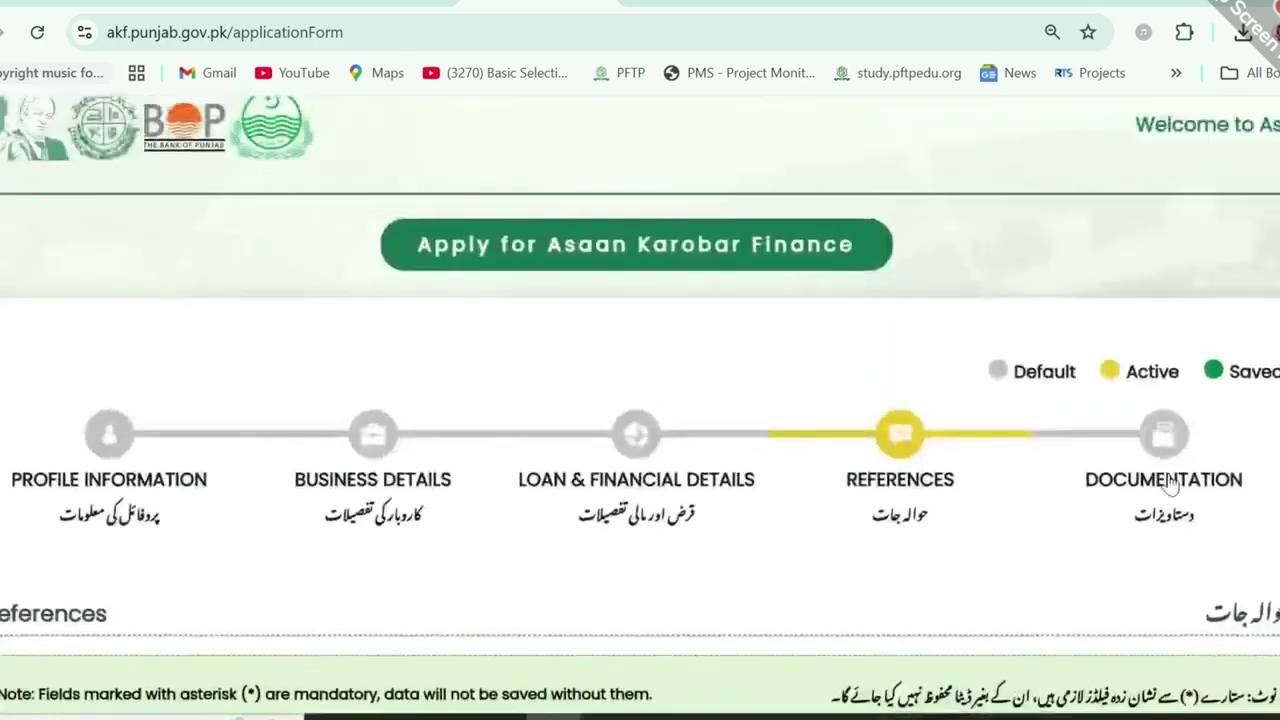
pyautogui.scroll(-6, 423, 319)
pyautogui.scroll(2, 423, 319)
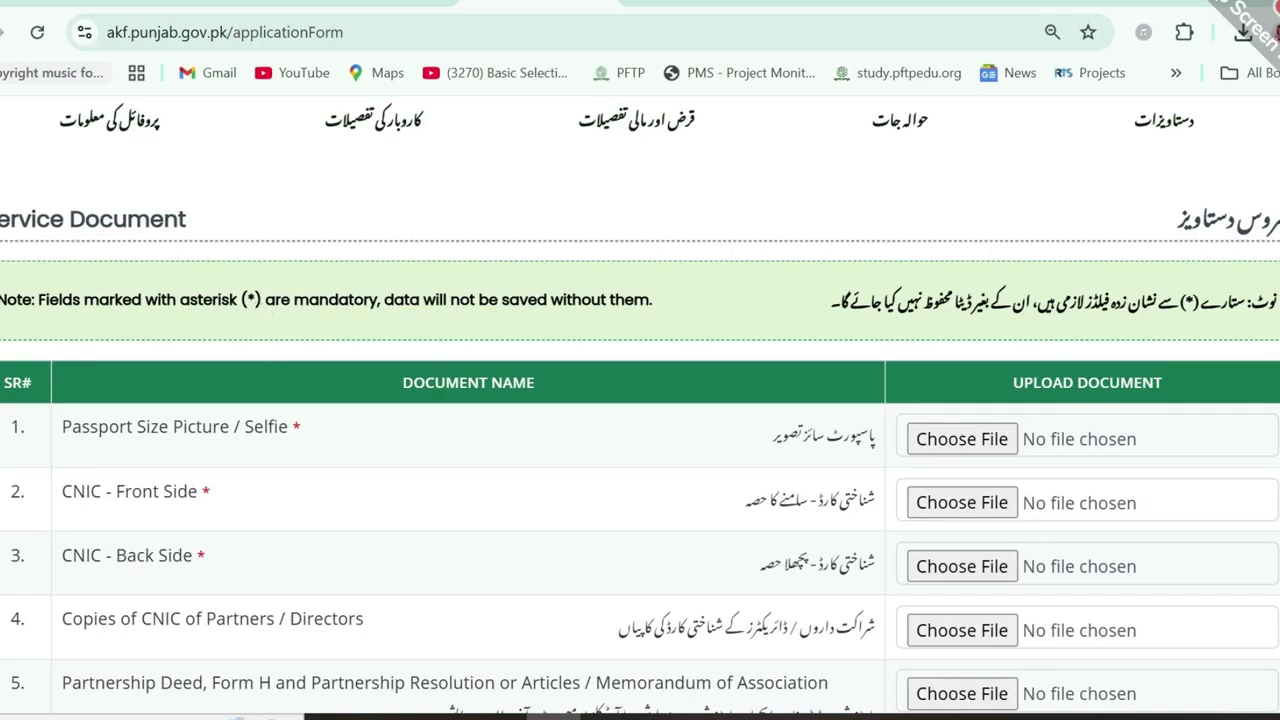
pyautogui.scroll(-3, 640, 400)
pyautogui.scroll(1, 640, 405)
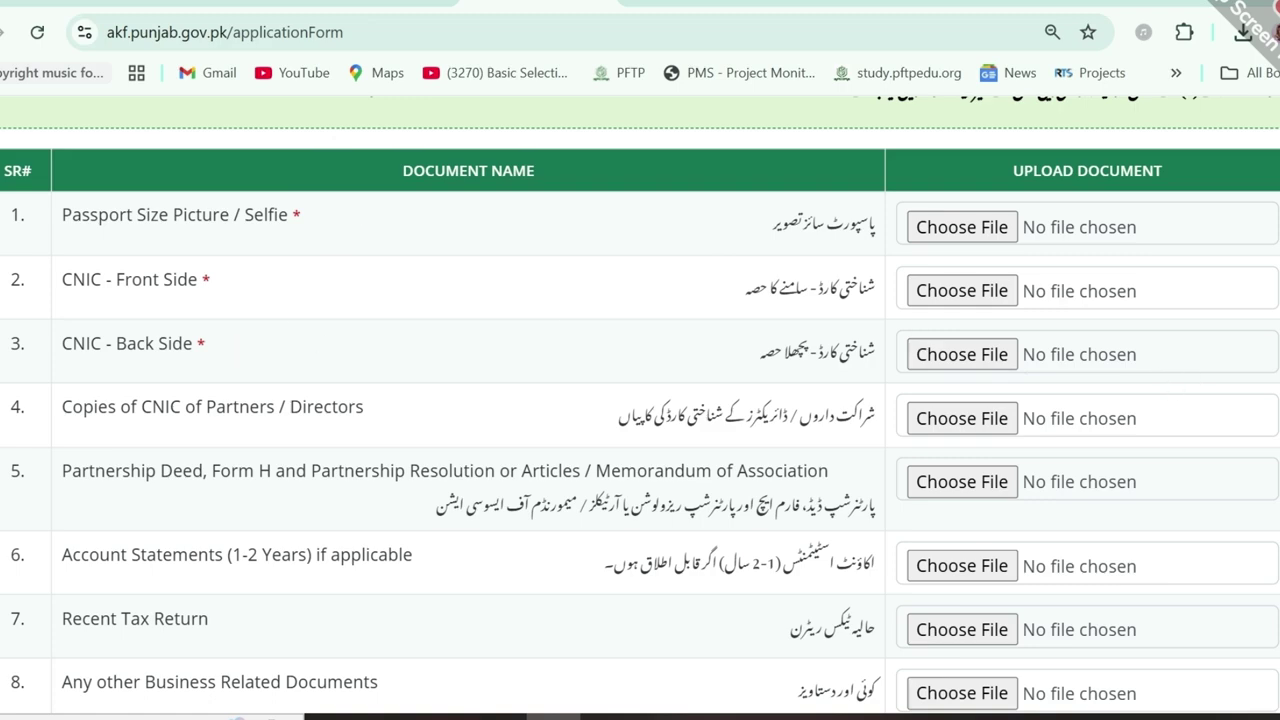
pyautogui.scroll(-4, 640, 406)
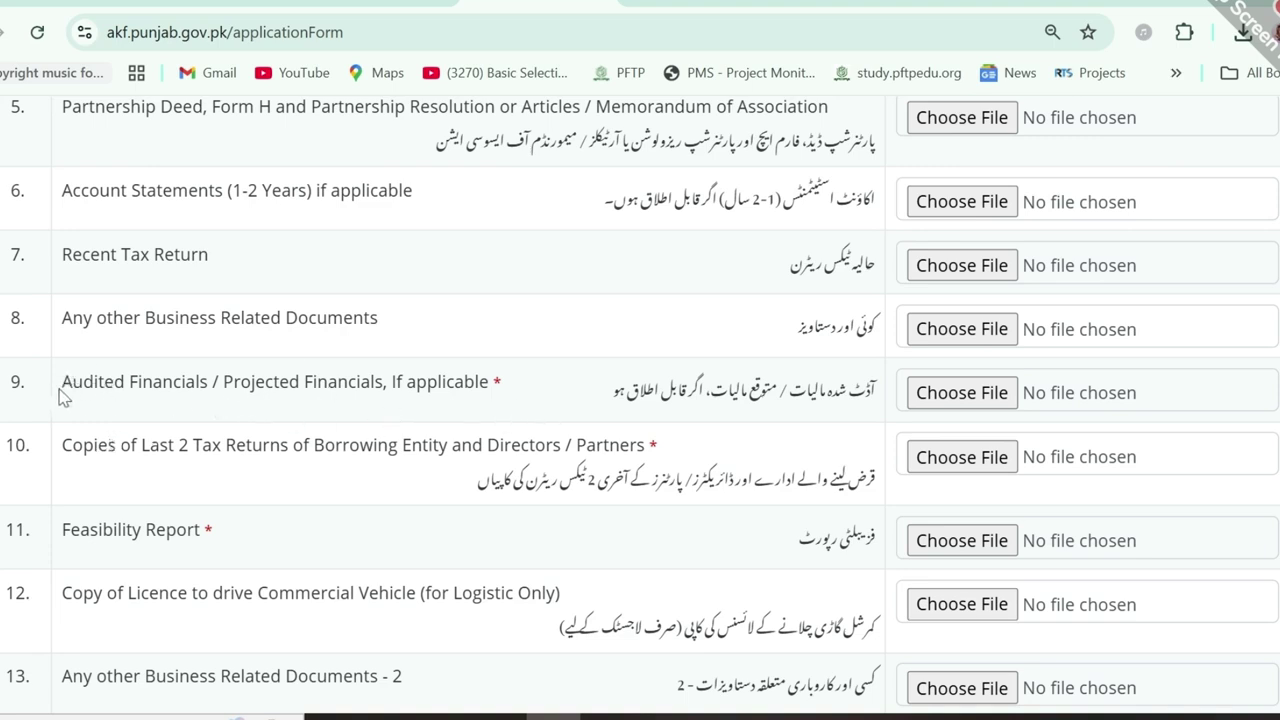
# Copy the term Audited Financials from document 9 and search Google for it in a new tab.
pyautogui.moveTo(64, 387); pyautogui.dragTo(209, 390)
pyautogui.hotkey('ctrl', 'c')
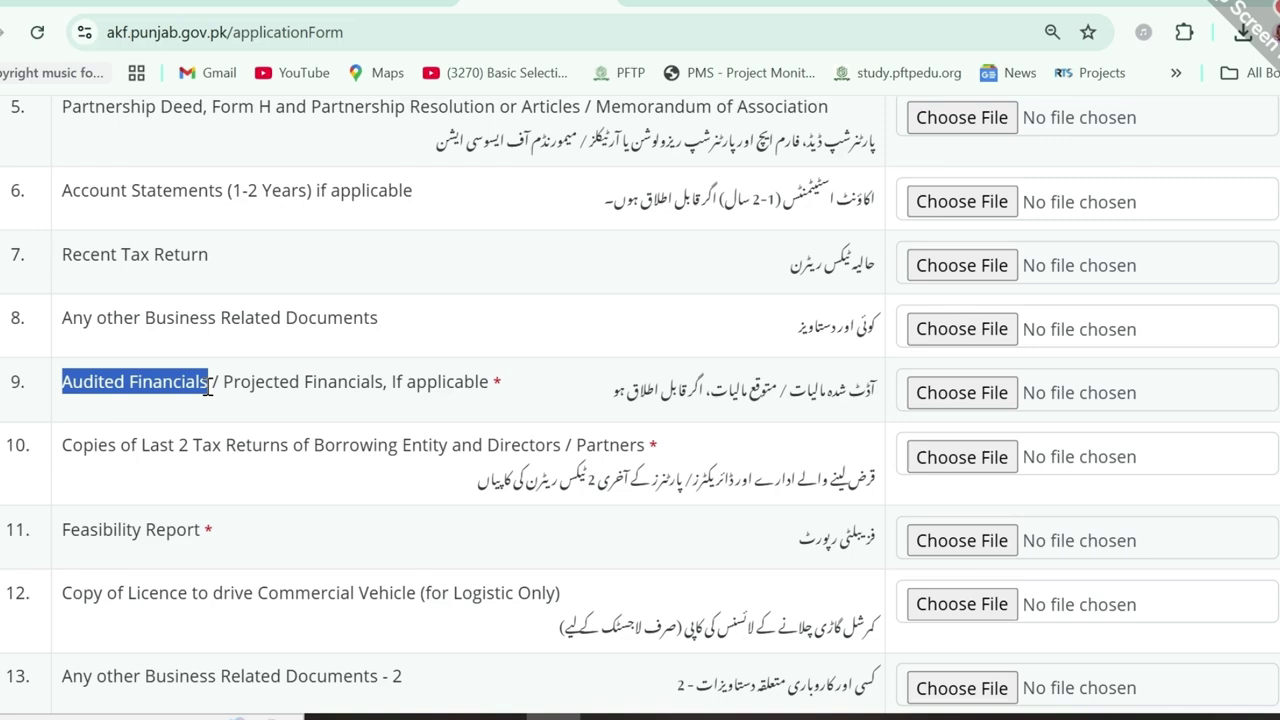
pyautogui.hotkey('ctrl', 't')
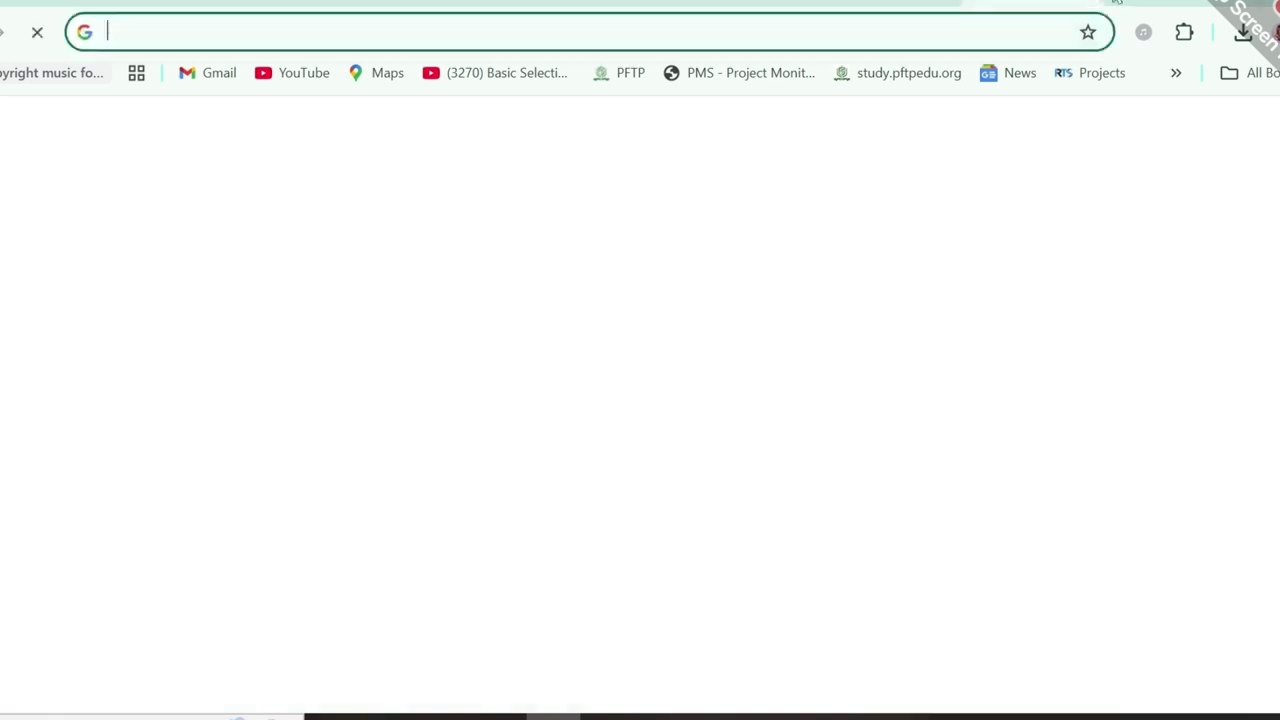
pyautogui.hotkey('ctrl', 'v')
pyautogui.press('Return')
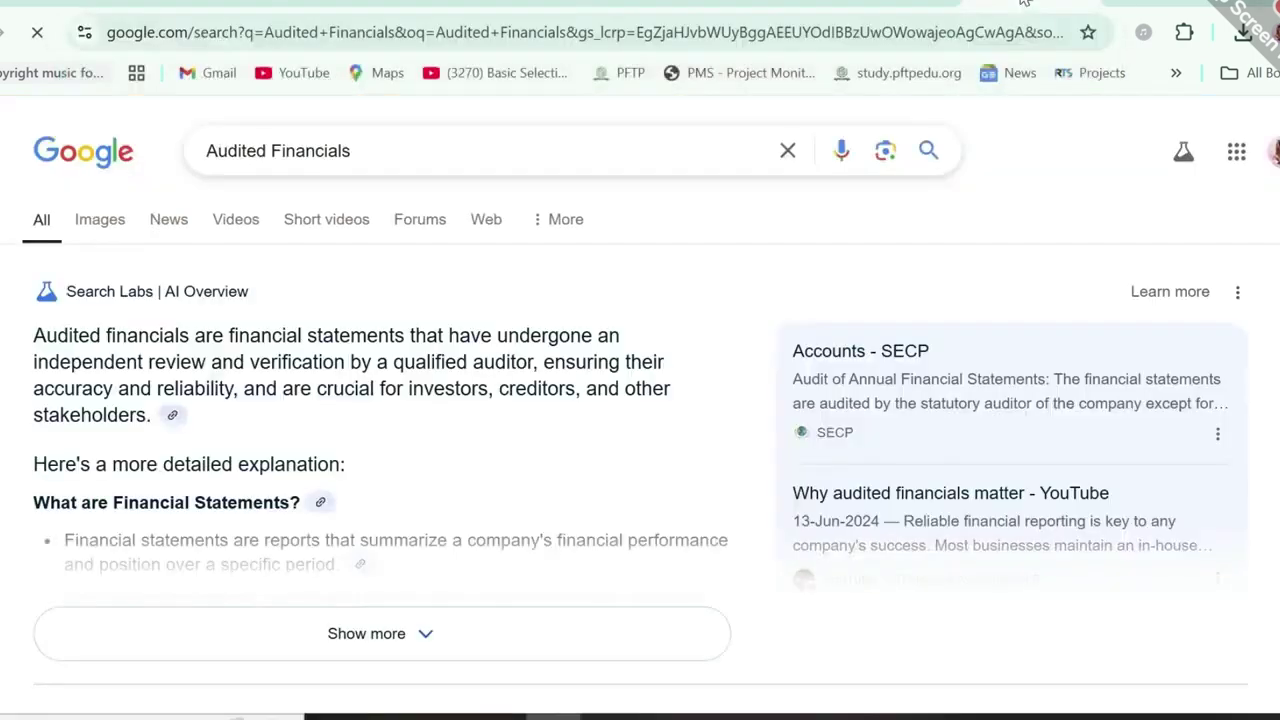
# Show the image results for Audited Financials and preview the Investopedia financial statements example.
pyautogui.click(108, 229)
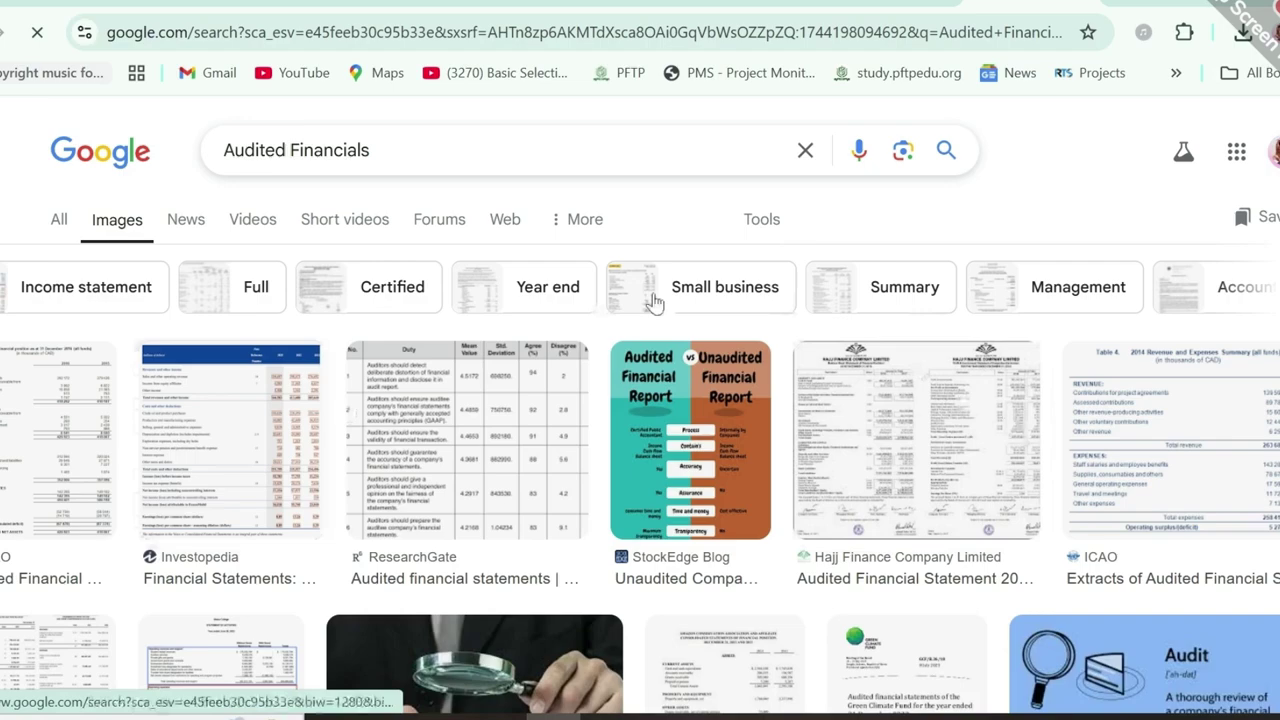
pyautogui.click(229, 457)
pyautogui.scroll(3, 229, 457)
pyautogui.scroll(-3, 230, 457)
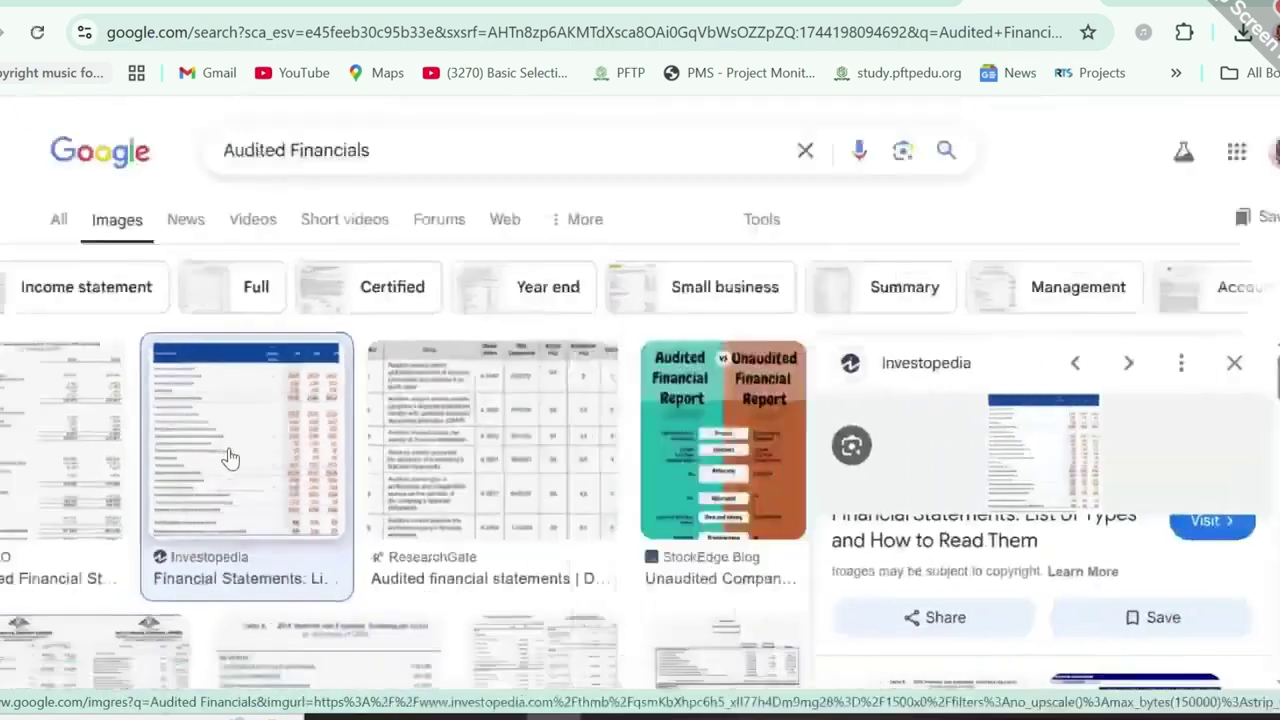
# Copy the term Feasibility Report from document 11 in the application form and search Google Images for it.
pyautogui.click(470, 2)
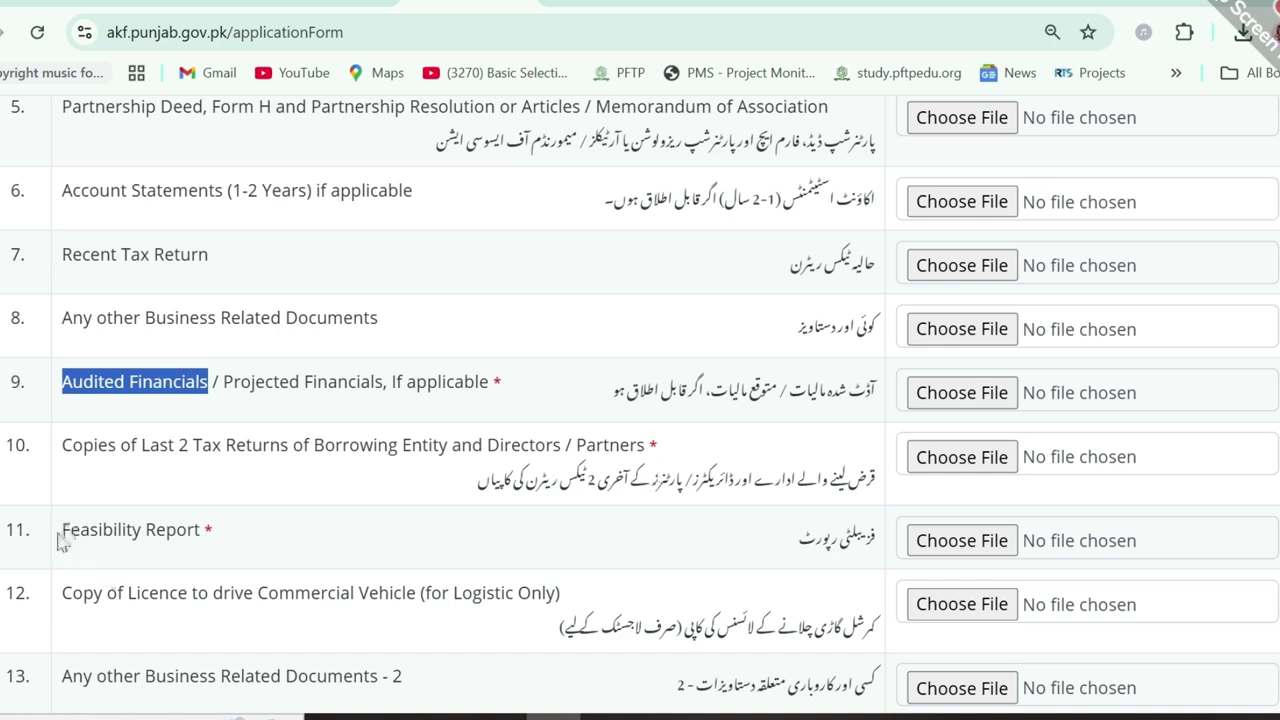
pyautogui.moveTo(65, 530); pyautogui.dragTo(203, 538)
pyautogui.hotkey('ctrl', 'c')
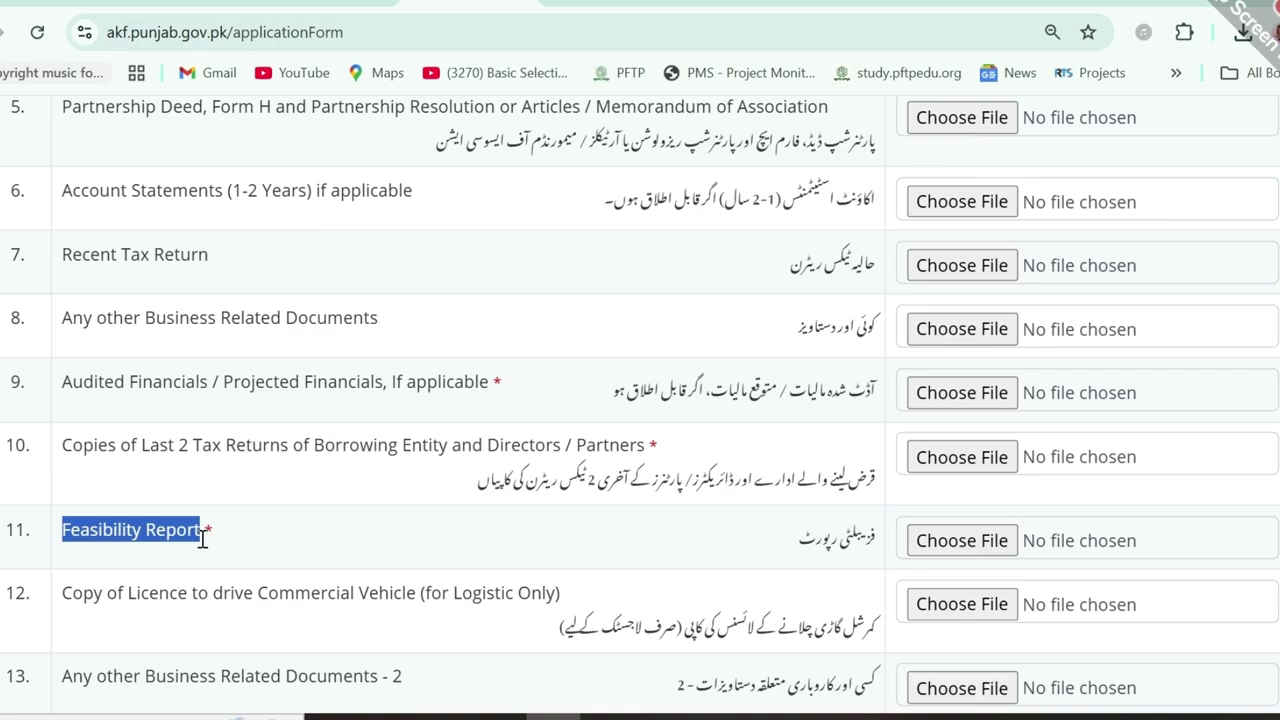
pyautogui.click(1034, 2)
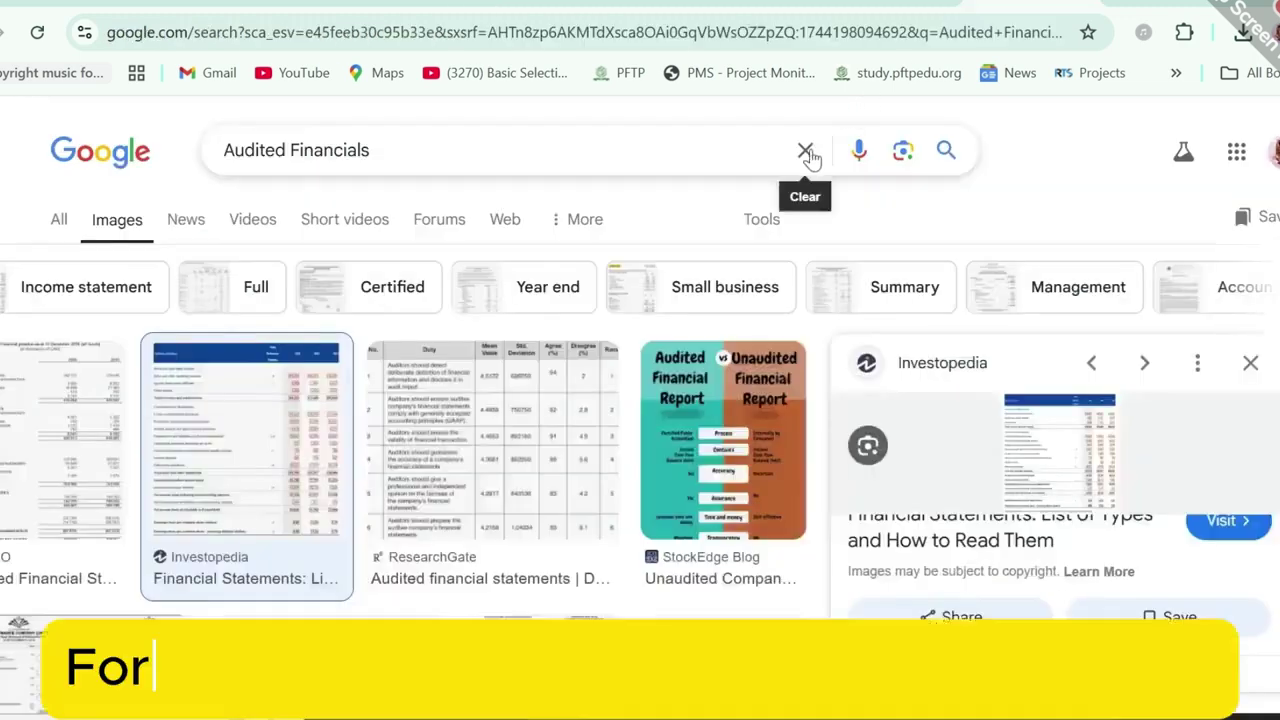
pyautogui.click(806, 152)
pyautogui.hotkey('ctrl', 'v')
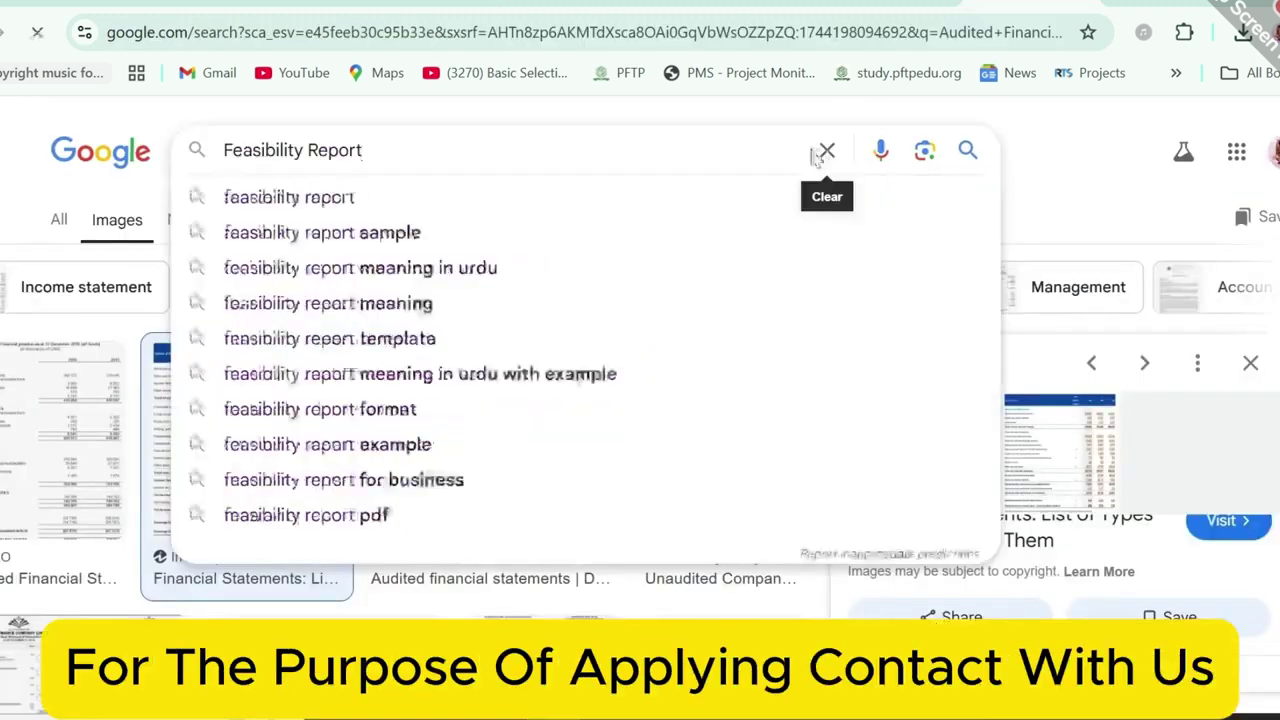
pyautogui.press('Return')
# Examine the feasibility report image results for sample templates and layouts.
pyautogui.scroll(3, 497, 283)
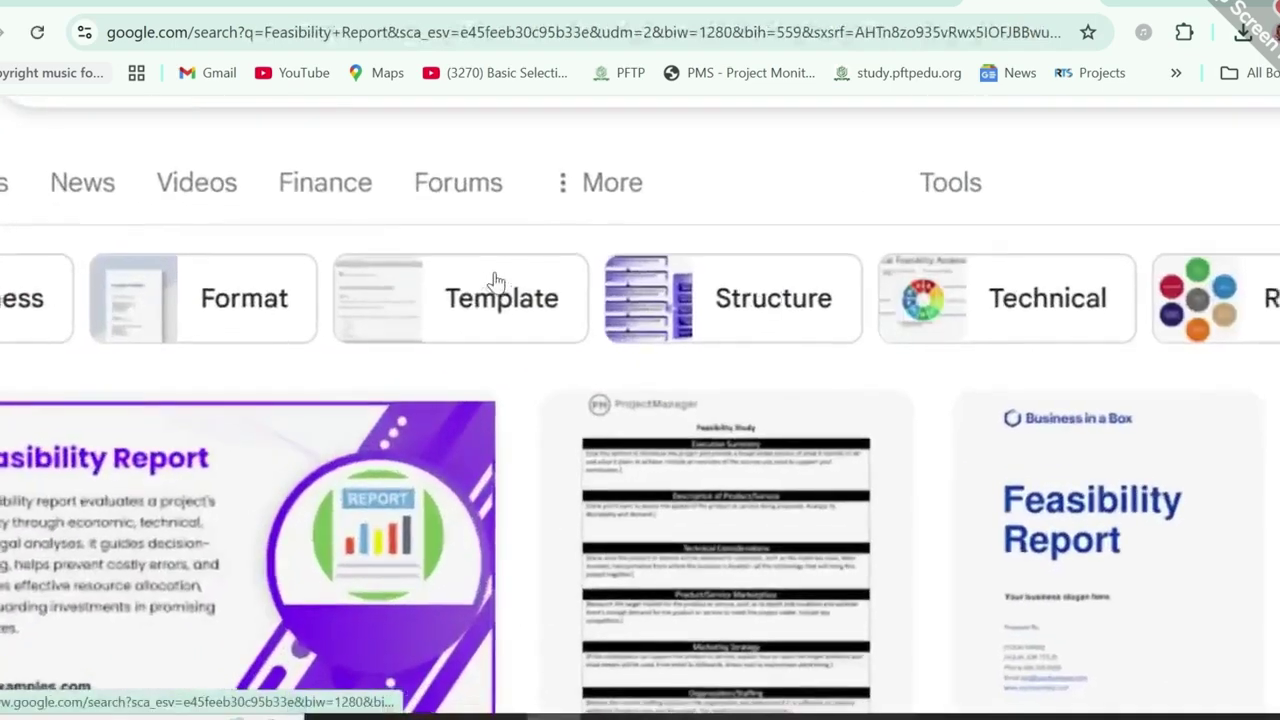
pyautogui.scroll(-2, 497, 283)
pyautogui.scroll(-5, 640, 400)
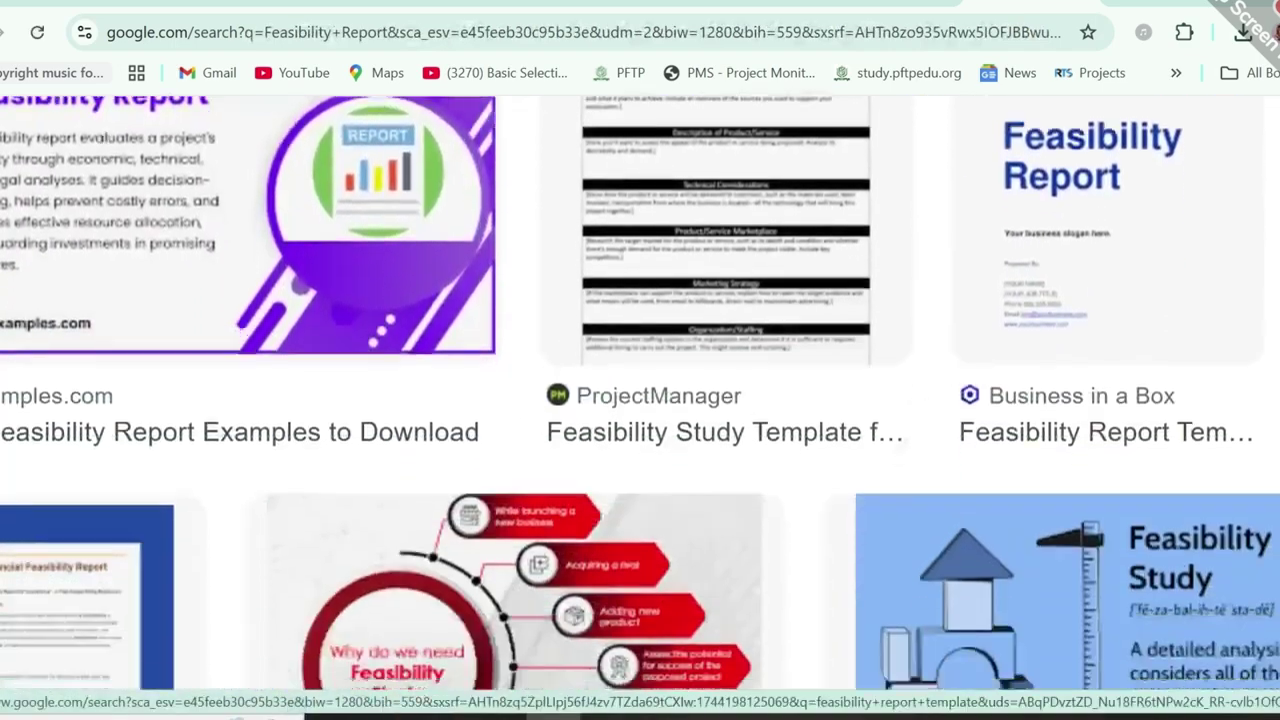
pyautogui.hscroll(4, 640, 400)
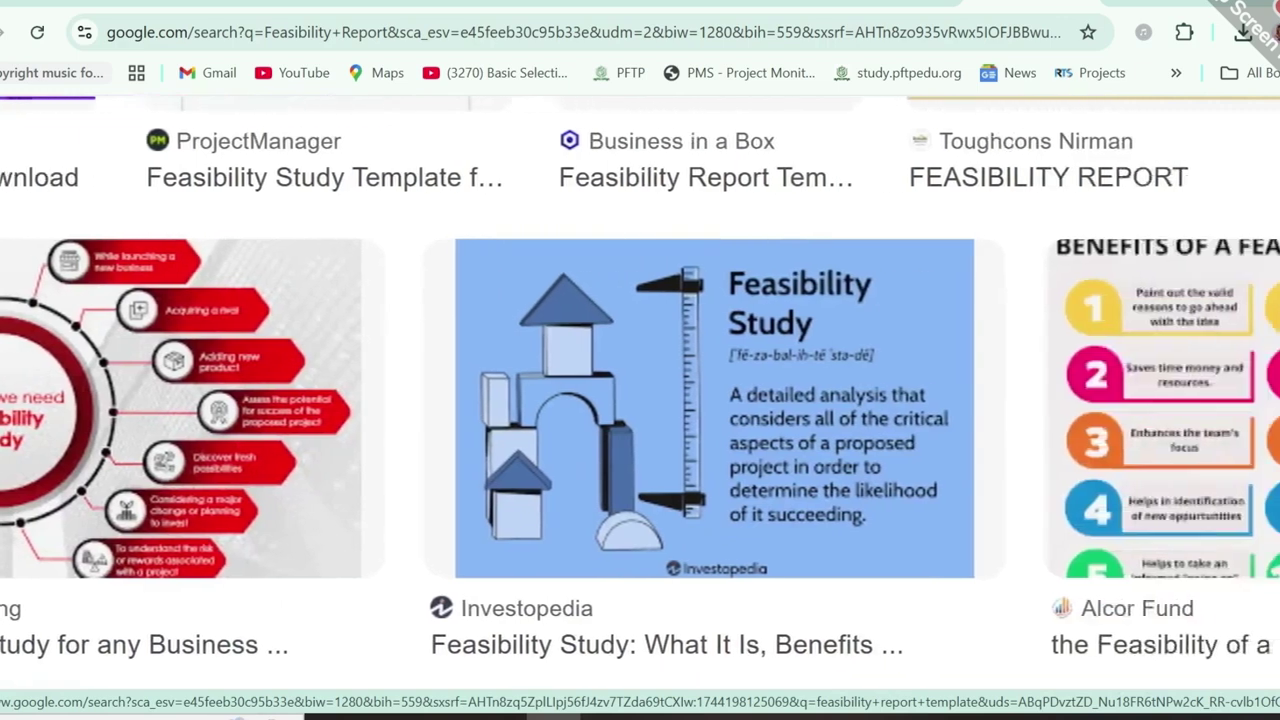
pyautogui.scroll(3, 640, 400)
pyautogui.hscroll(-2, 640, 400)
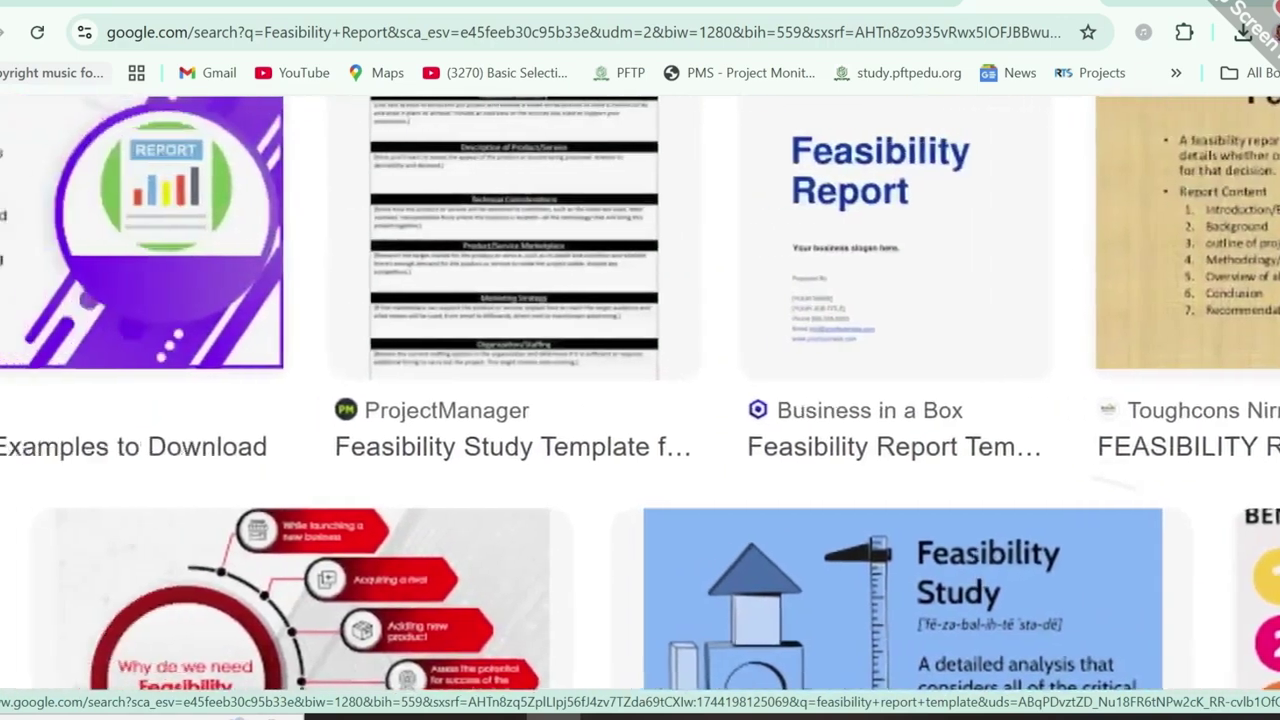
pyautogui.scroll(1, 640, 400)
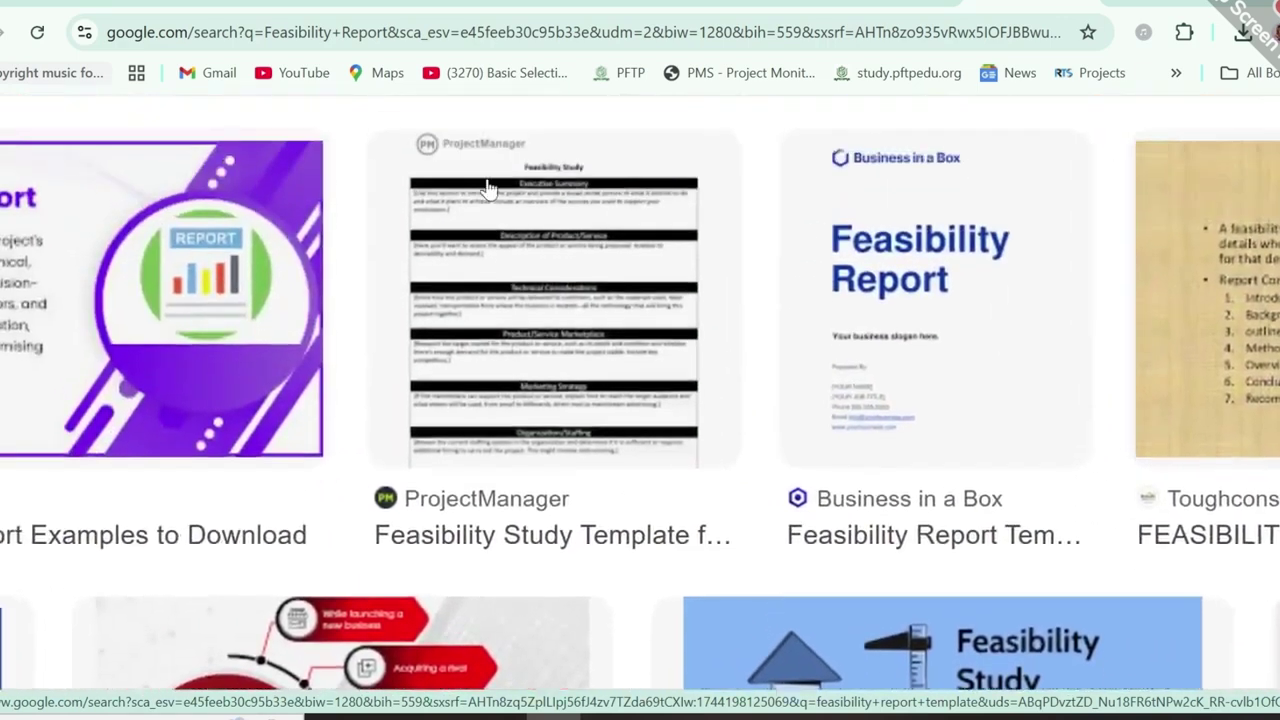
# Return to the application form and review the whole document upload list, from the passport size picture to Selfie - 3.
pyautogui.click(470, 3)
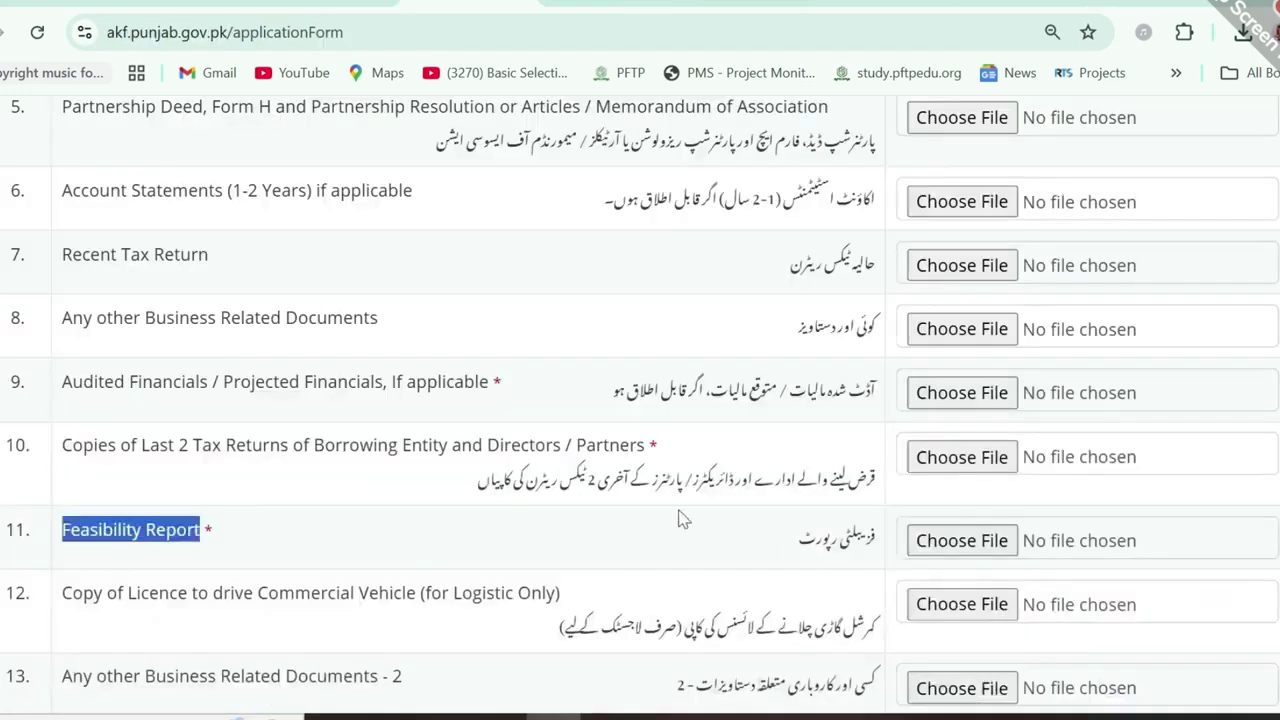
pyautogui.scroll(-3, 678, 518)
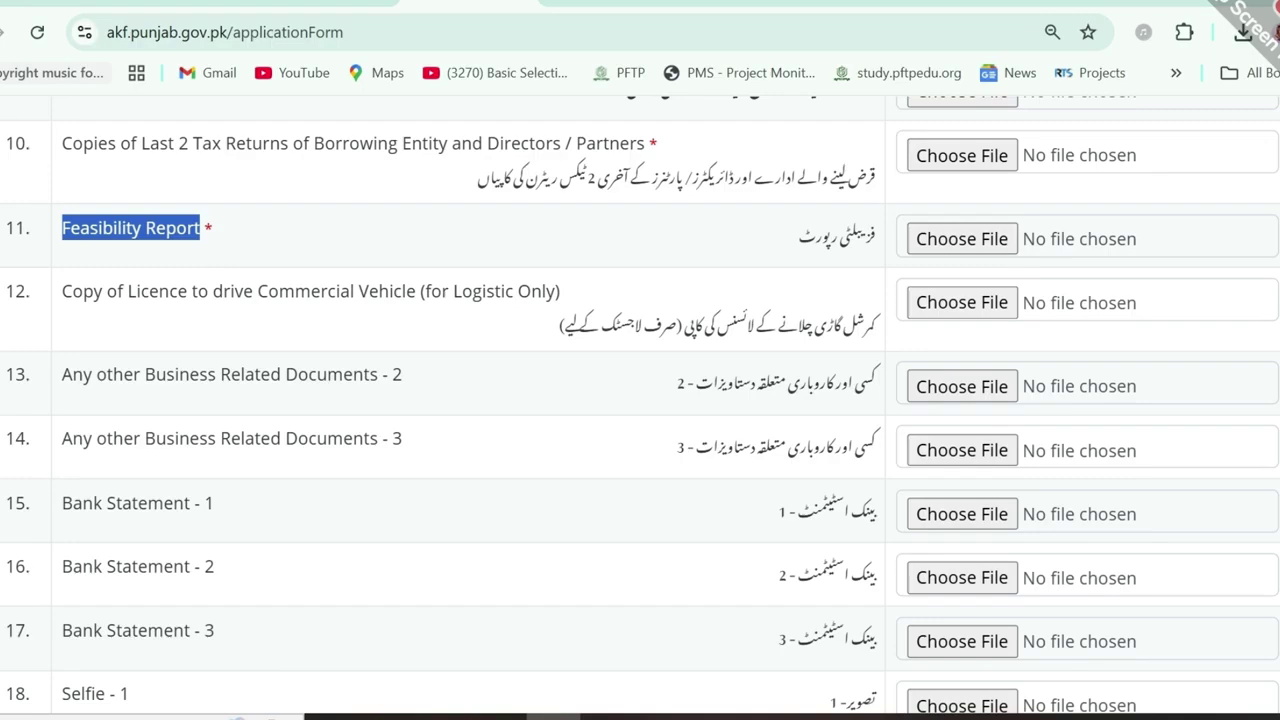
pyautogui.scroll(-4, 640, 400)
pyautogui.scroll(7, 640, 400)
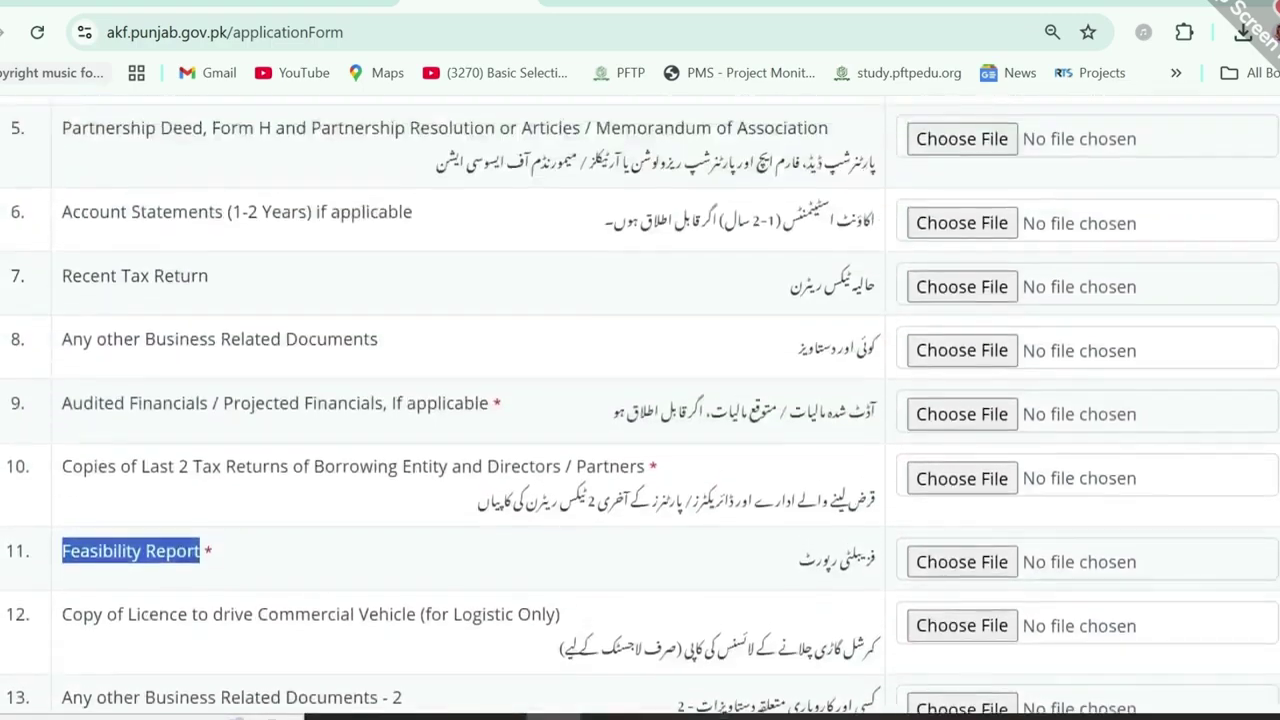
pyautogui.scroll(8, 640, 400)
pyautogui.scroll(-4, 640, 400)
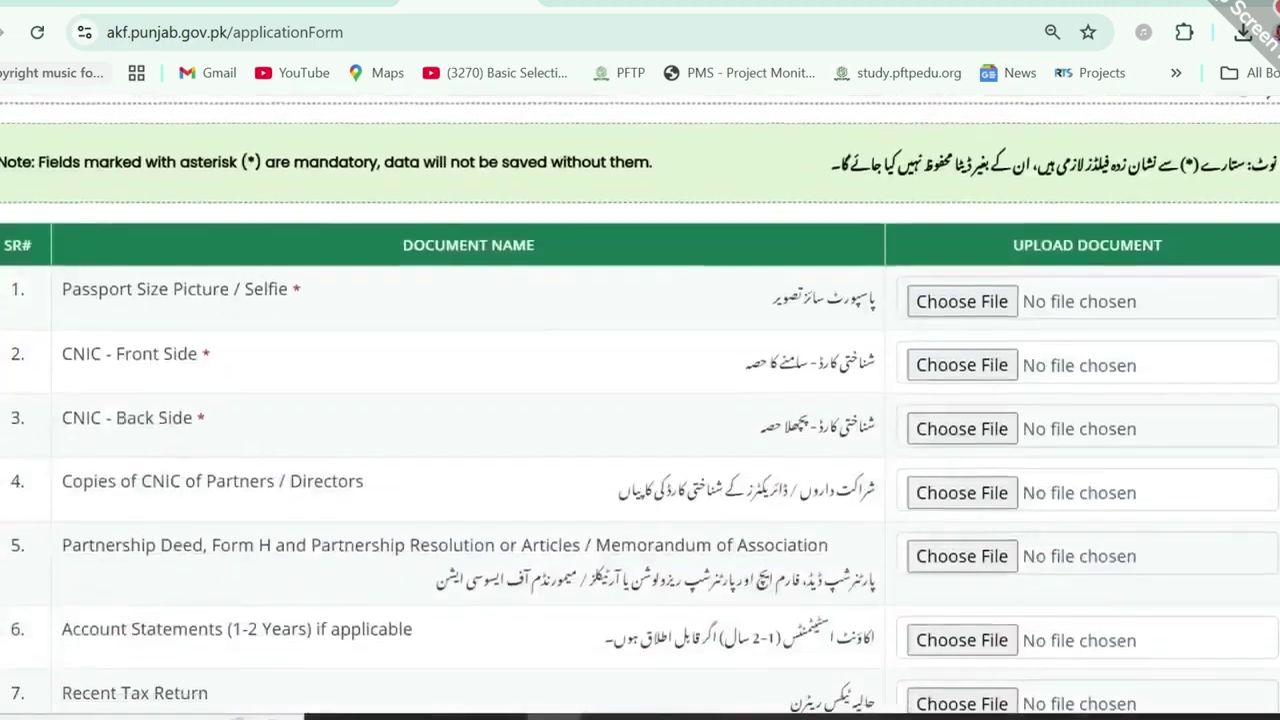
pyautogui.scroll(-10, 640, 400)
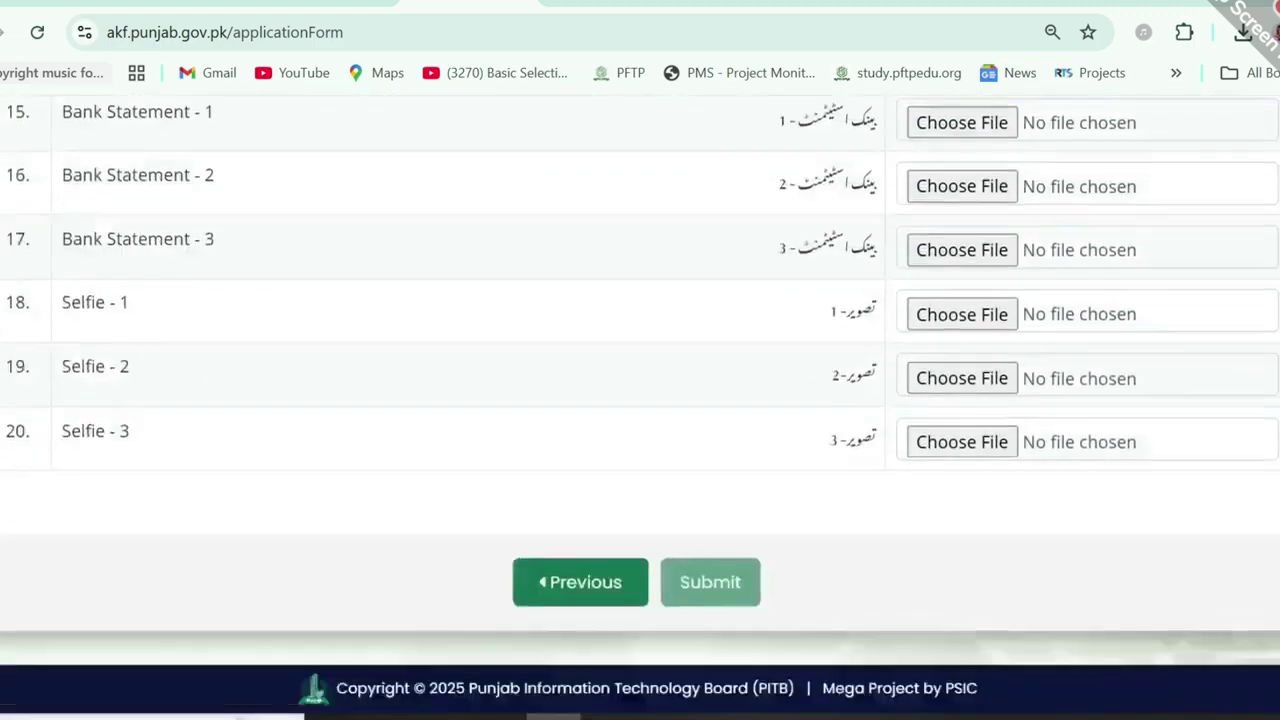
pyautogui.scroll(15, 551, 351)
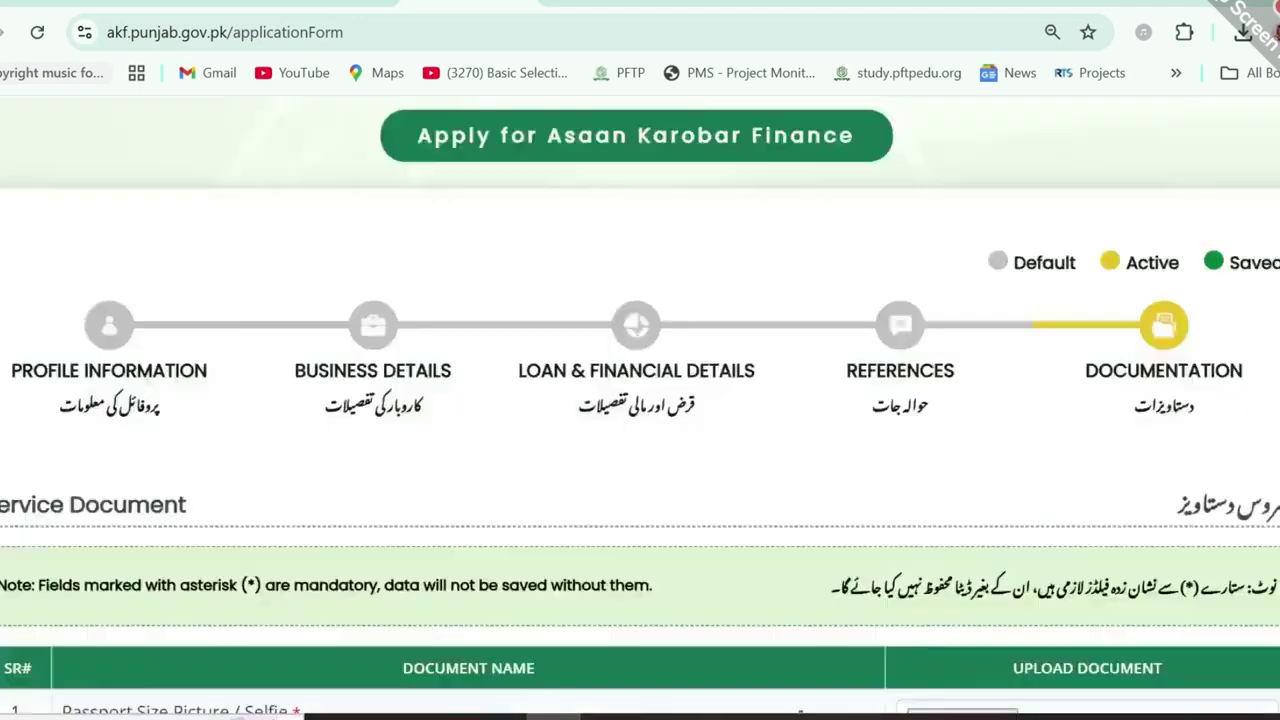
pyautogui.hotkey('ctrl', '-')
pyautogui.hotkey('ctrl', '-')
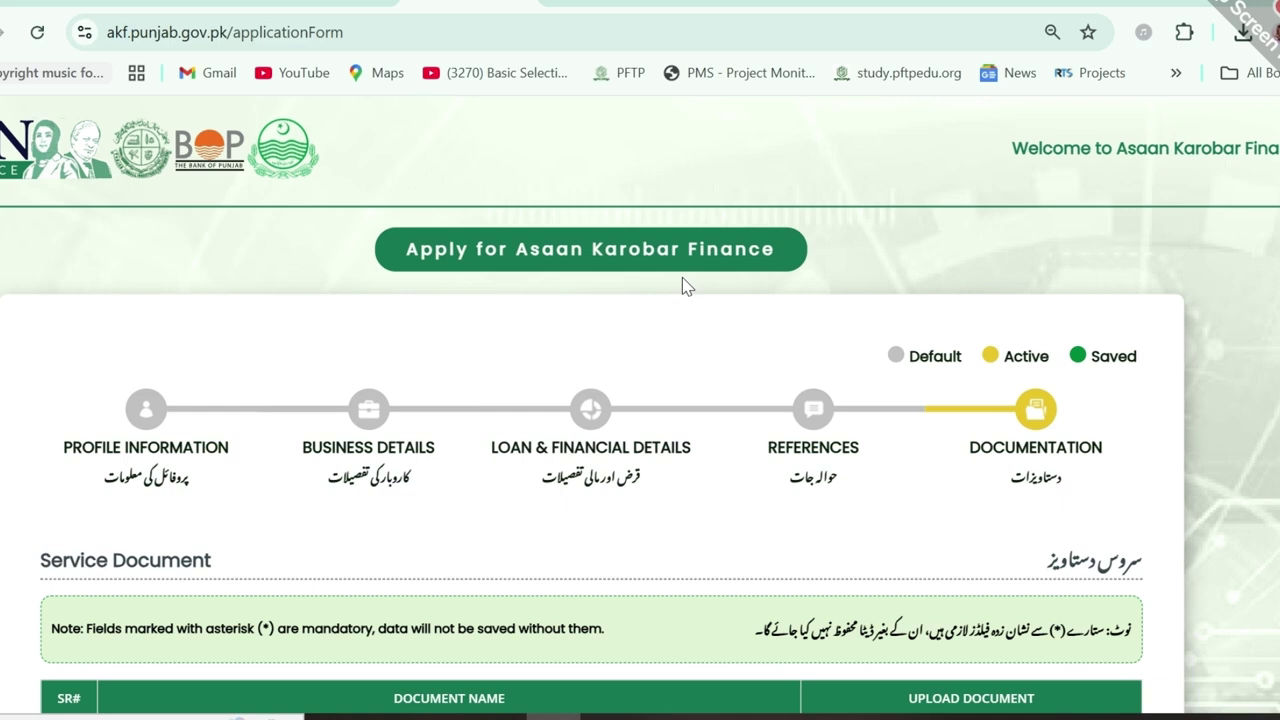
# Switch to the channel's Facebook page and view its profile header.
pyautogui.click(190, 2)
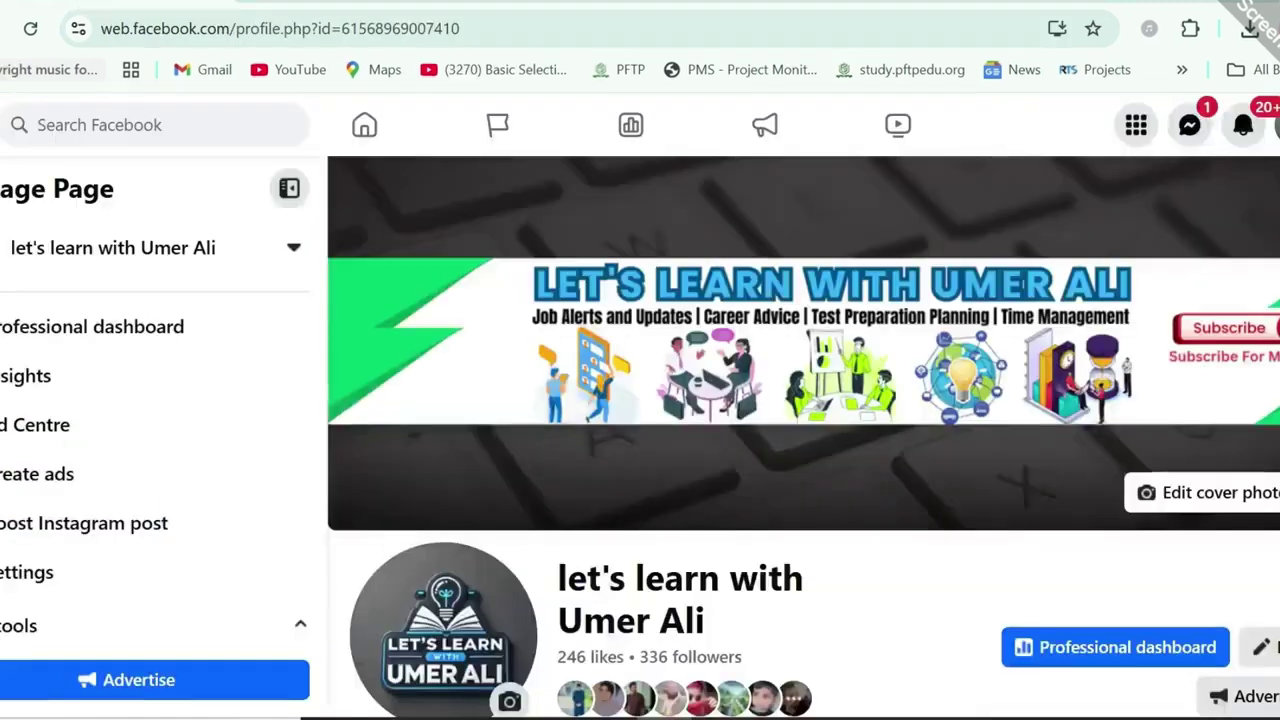
pyautogui.scroll(-2, 803, 437)
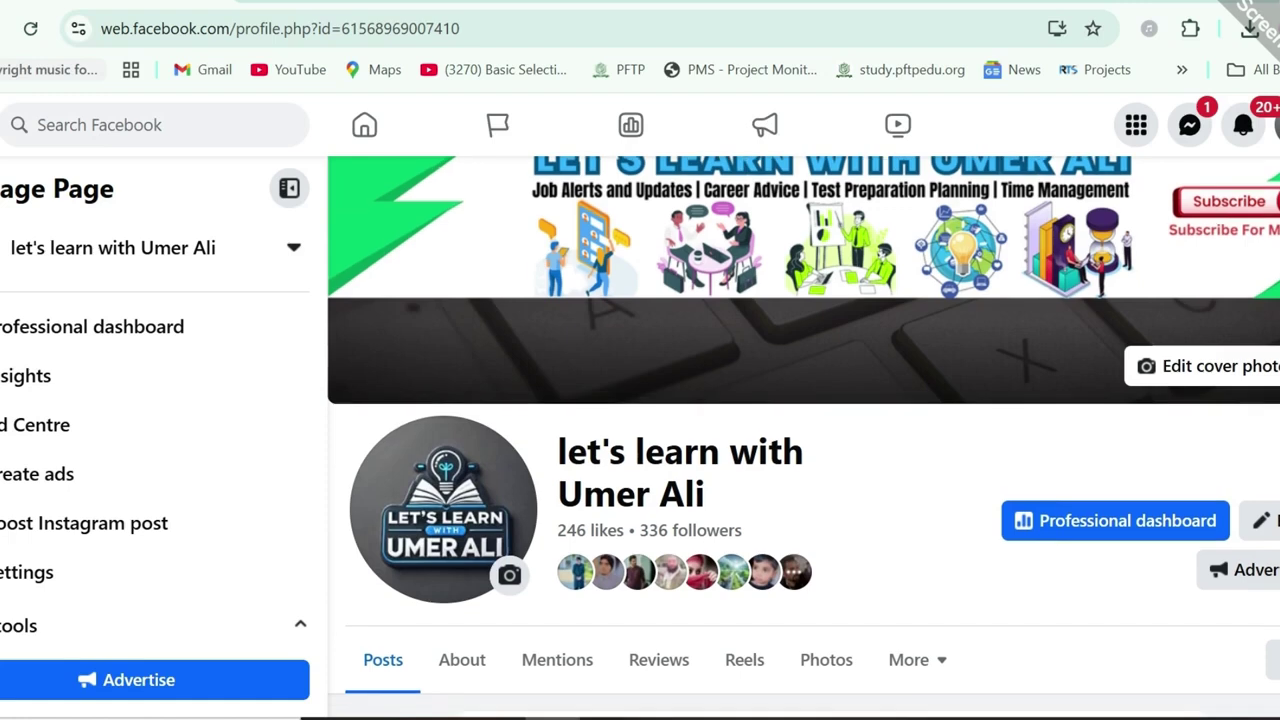